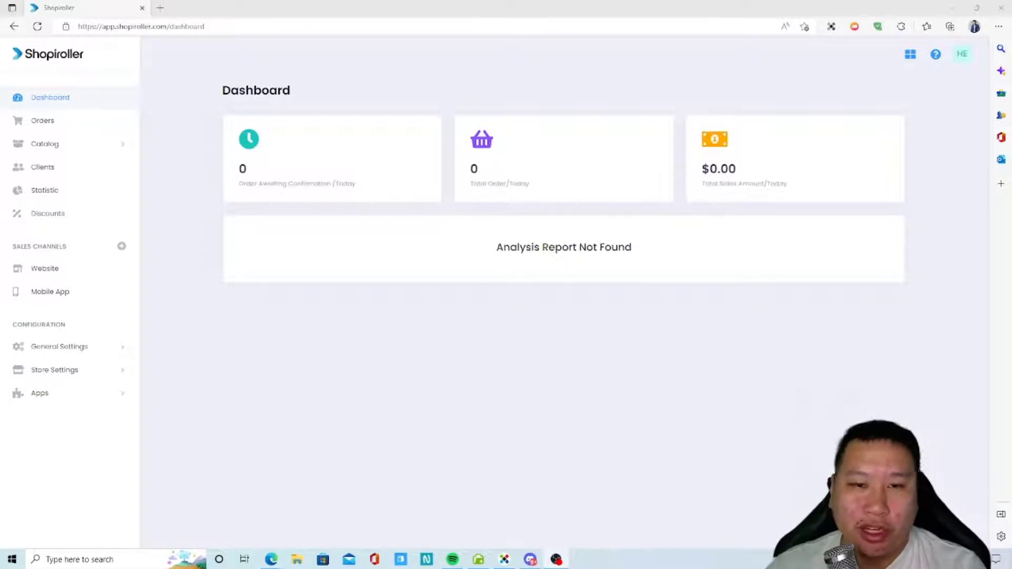
Open the project information in the general settings and review the project name and app key fields.
{"action": "left_click", "coordinate": [310, 380]}
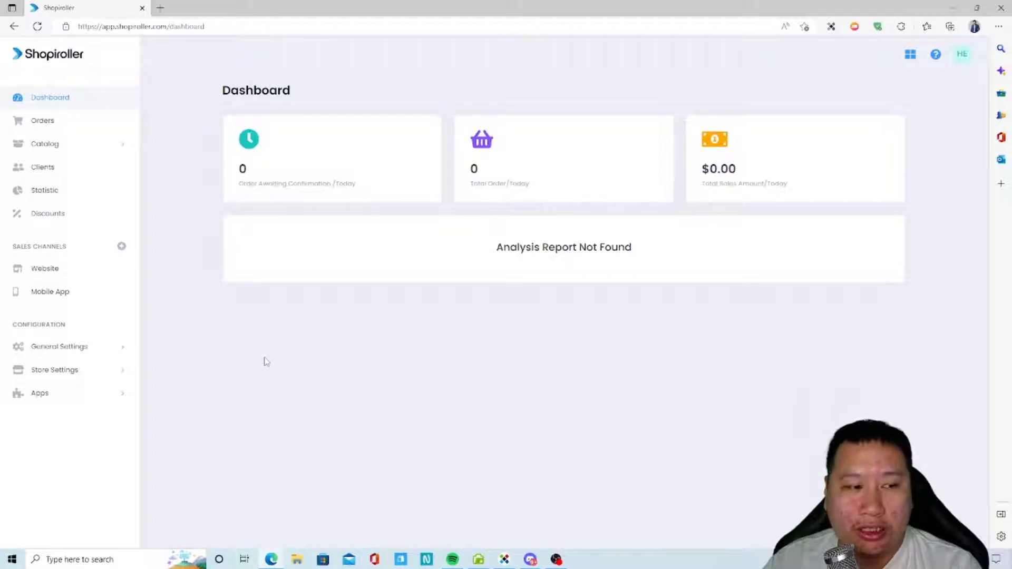
{"action": "left_click", "coordinate": [97, 349]}
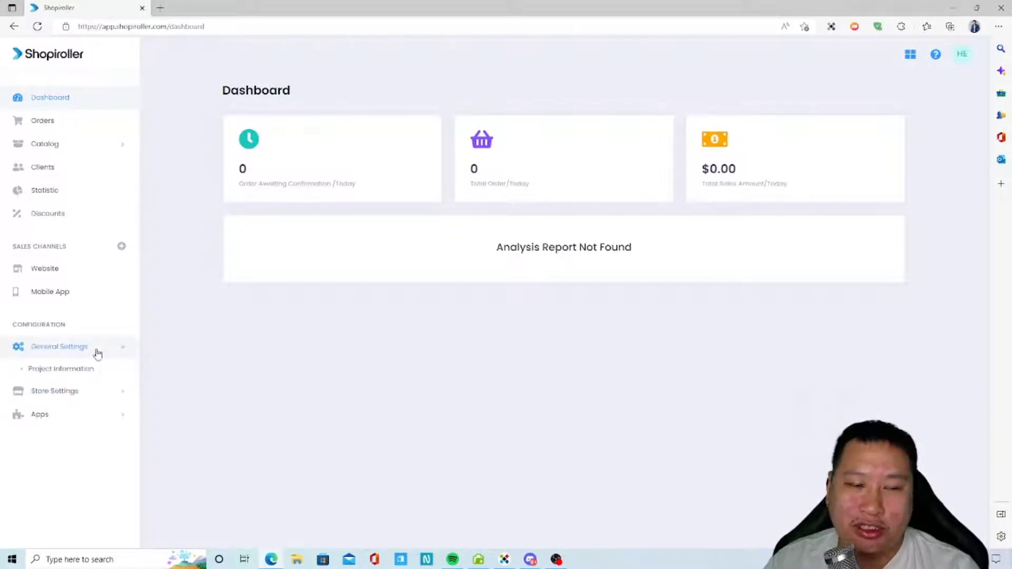
{"action": "left_click", "coordinate": [86, 369]}
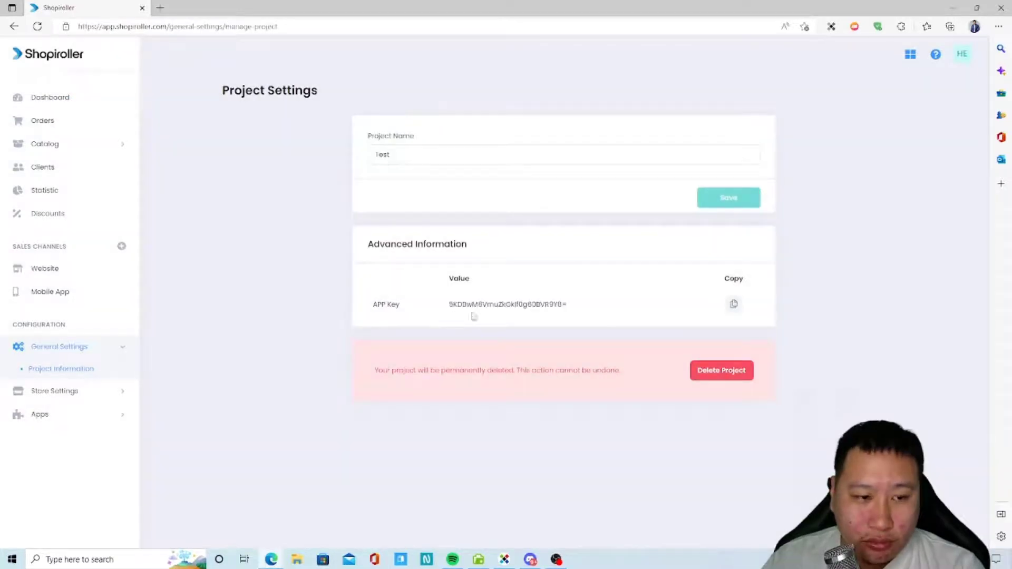
{"action": "left_click", "coordinate": [403, 155]}
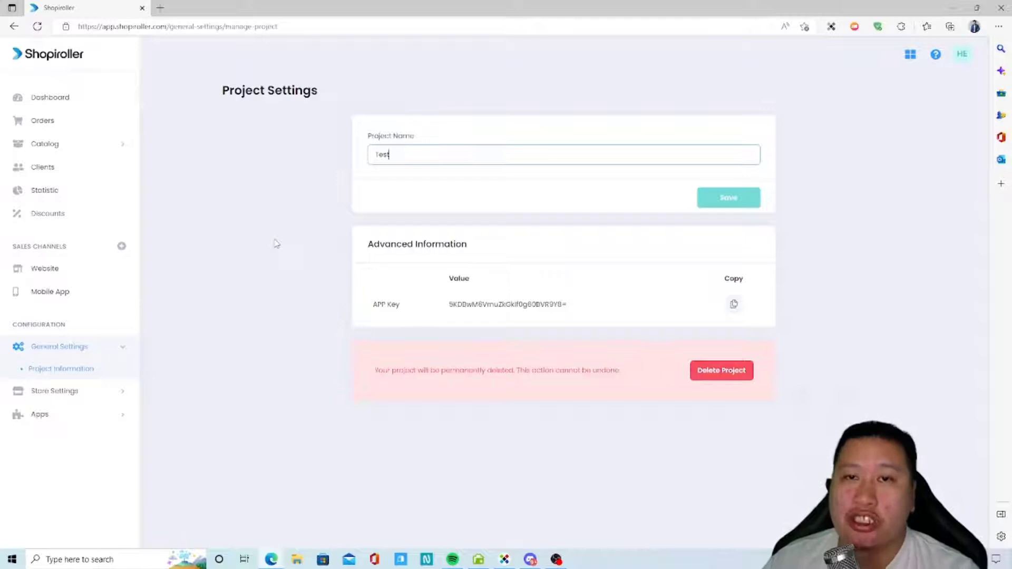
Open the store information settings and review the store industry options and the store address fields.
{"action": "left_click", "coordinate": [53, 392]}
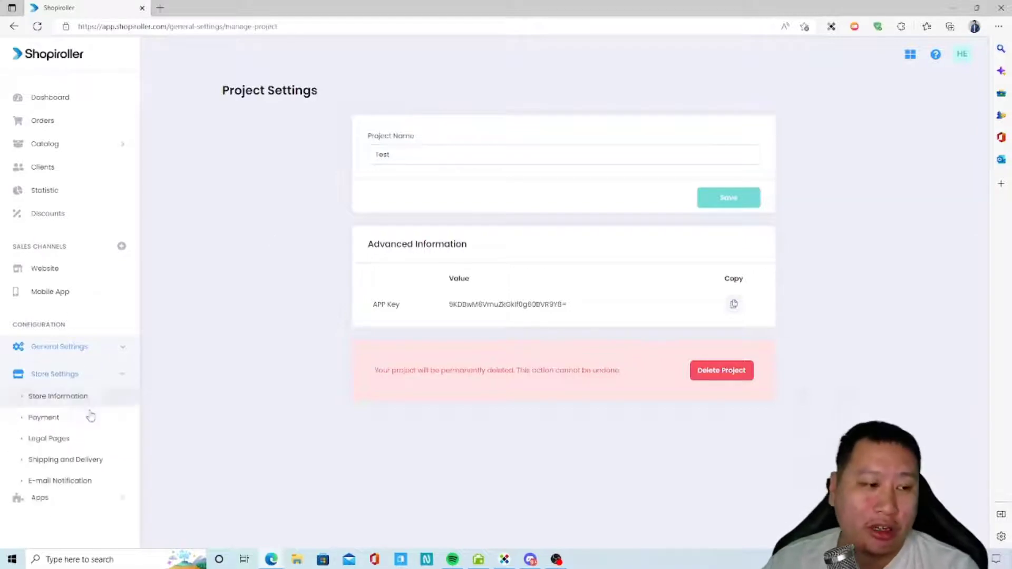
{"action": "left_click", "coordinate": [62, 398]}
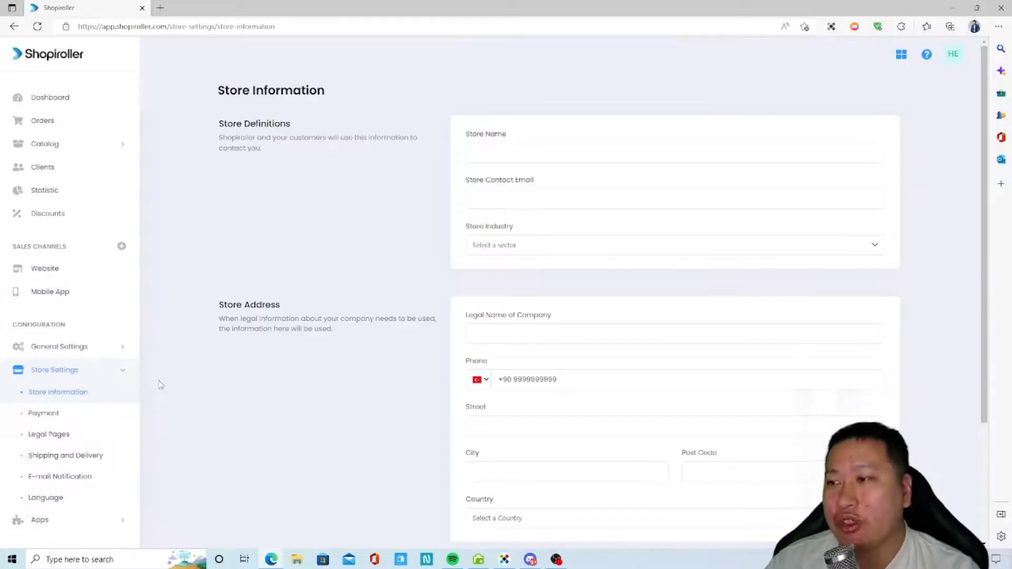
{"action": "left_click", "coordinate": [507, 245]}
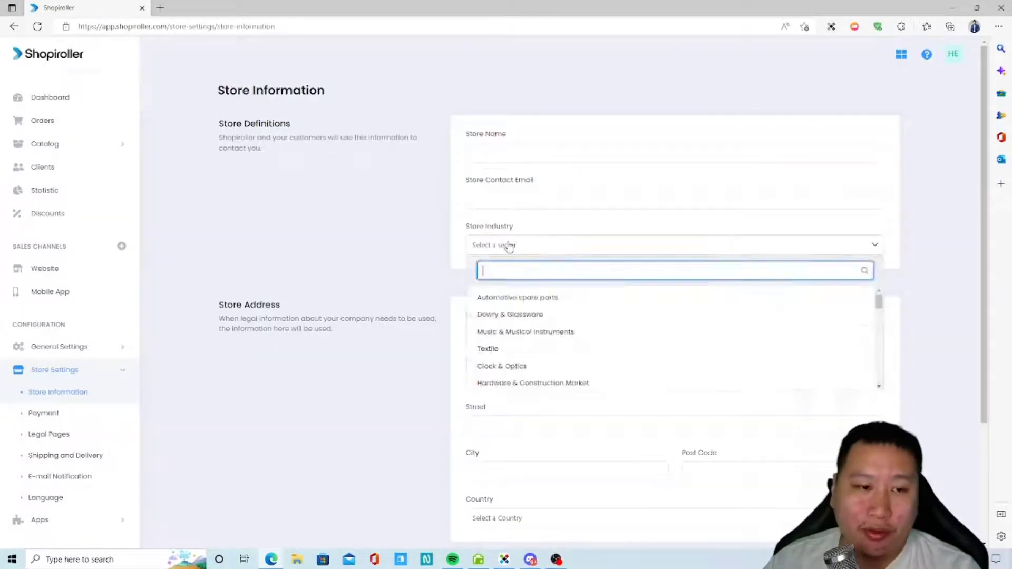
{"action": "left_click", "coordinate": [538, 253]}
{"action": "scroll", "coordinate": [422, 280], "scroll_direction": "down", "scroll_amount": 3}
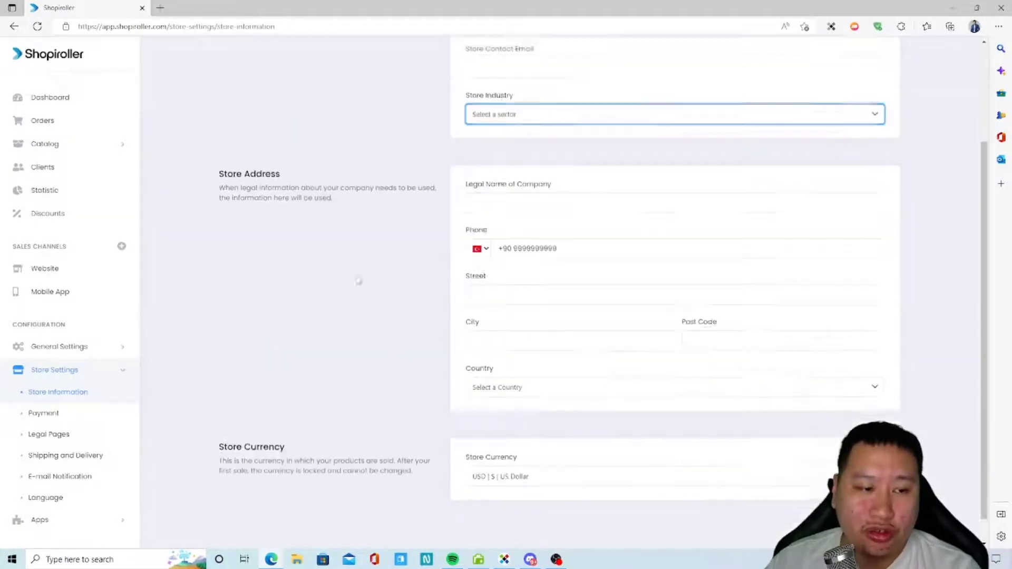
{"action": "scroll", "coordinate": [416, 337], "scroll_direction": "down", "scroll_amount": 1}
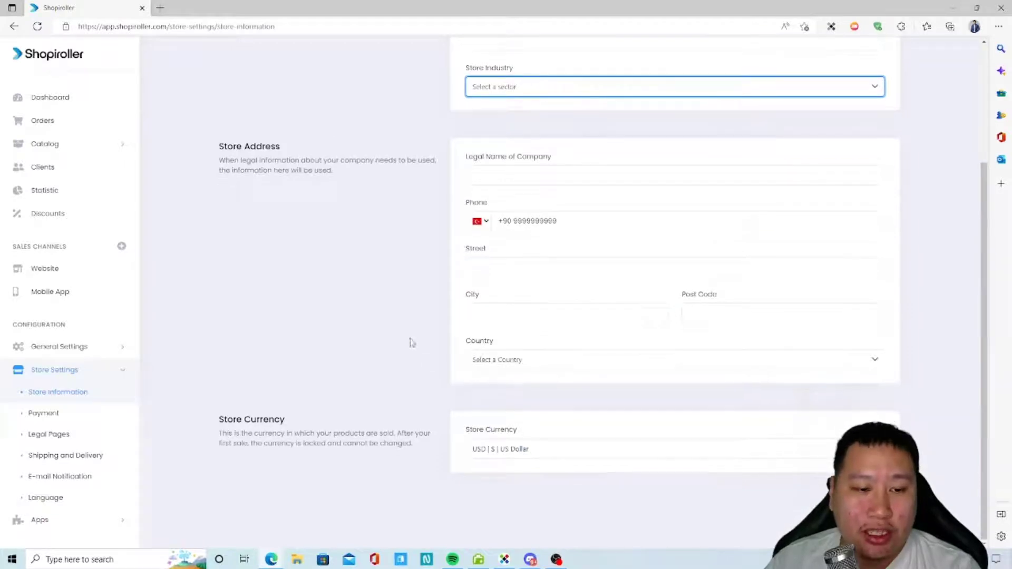
Search the store currency options for "sgd" and "singapore", then close the list without choosing a currency.
{"action": "left_click", "coordinate": [509, 445]}
{"action": "scroll", "coordinate": [519, 416], "scroll_direction": "down", "scroll_amount": 5}
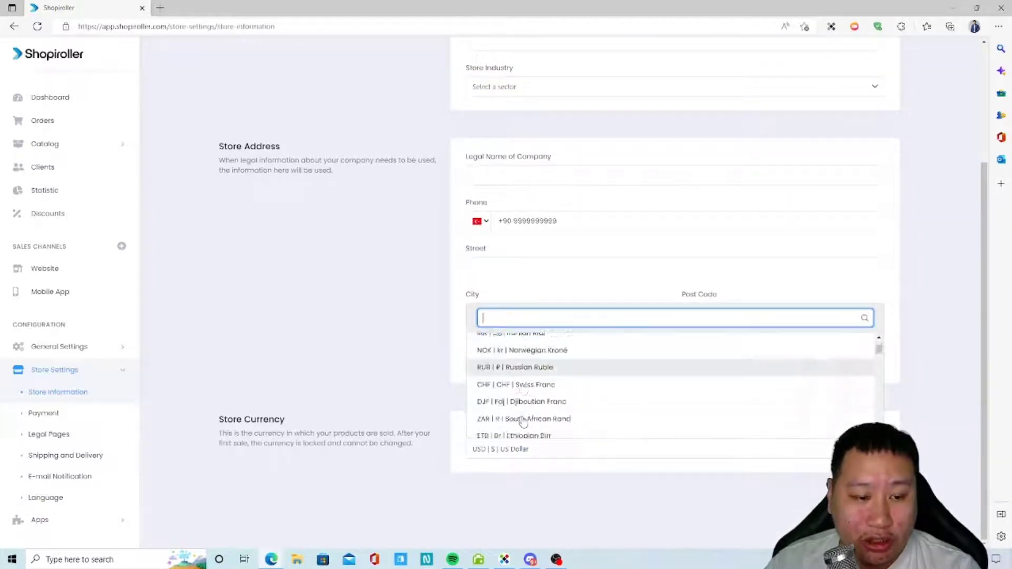
{"action": "scroll", "coordinate": [532, 390], "scroll_direction": "down", "scroll_amount": 1}
{"action": "type", "text": "sgd"}
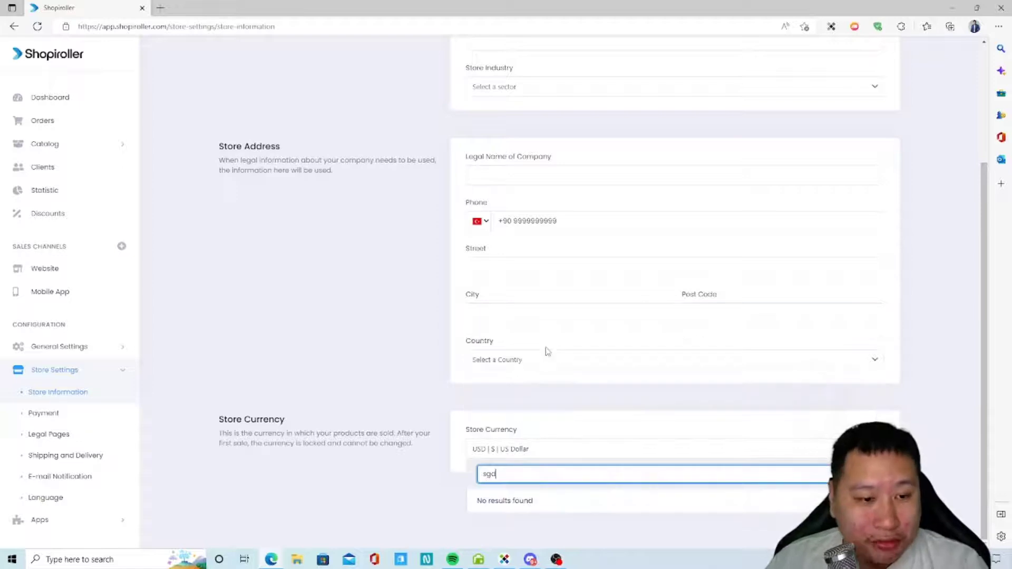
{"action": "key", "text": "BackSpace"}
{"action": "key", "text": "BackSpace"}
{"action": "key", "text": "BackSpace"}
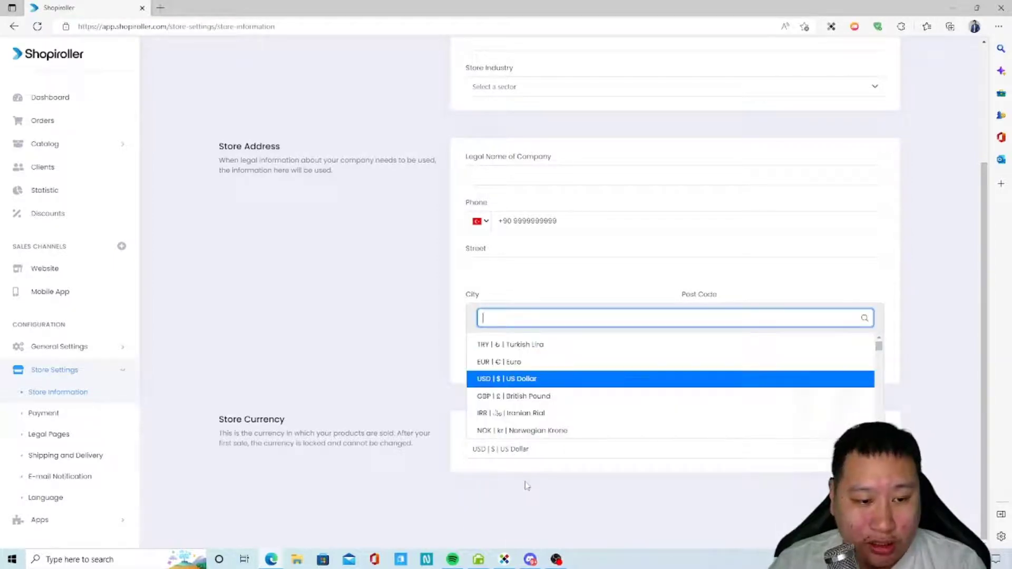
{"action": "type", "text": "singapore"}
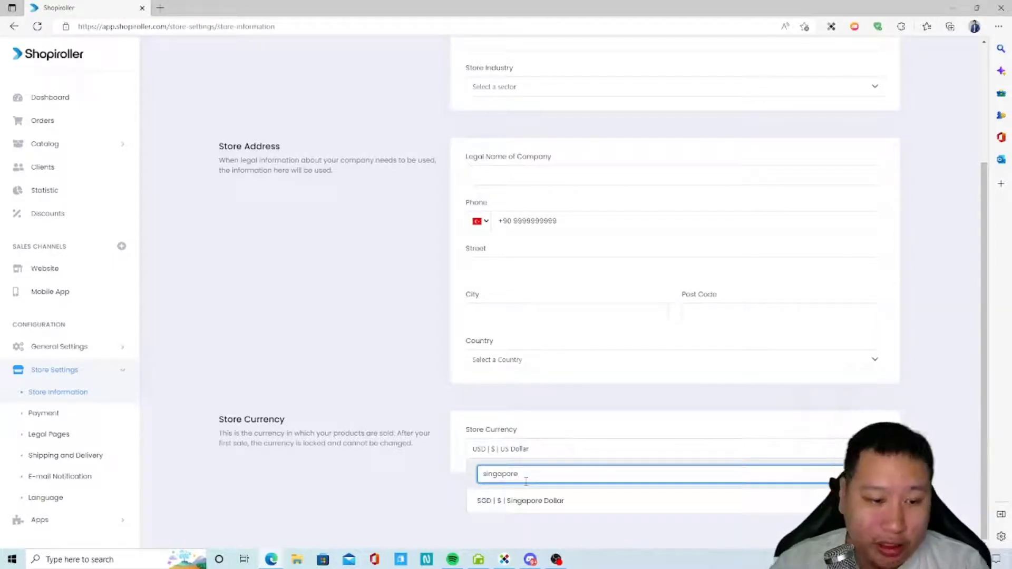
{"action": "left_click", "coordinate": [418, 430]}
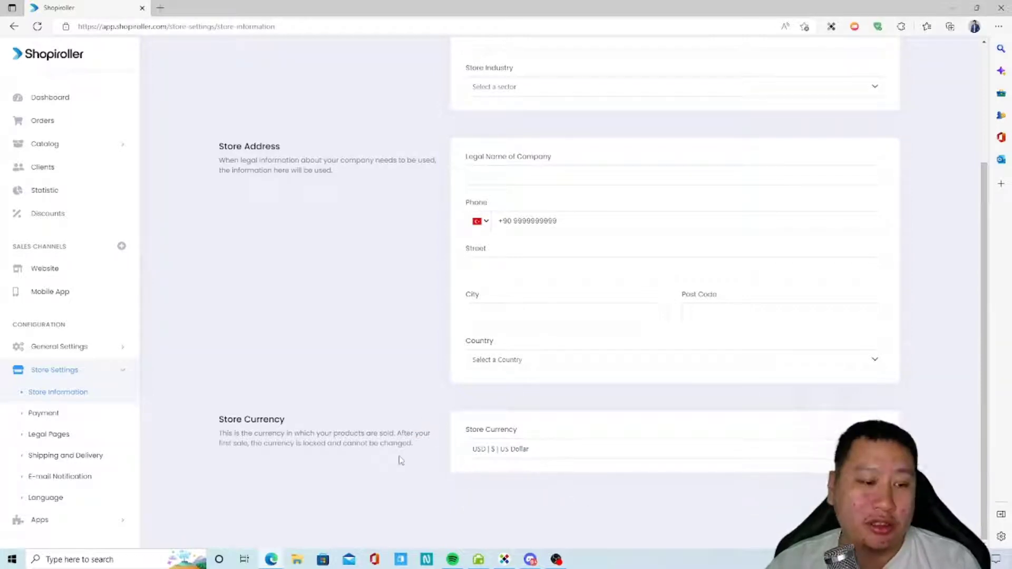
Open the store's payment settings and review the third-party payment providers and the manual payment methods.
{"action": "left_click", "coordinate": [47, 421]}
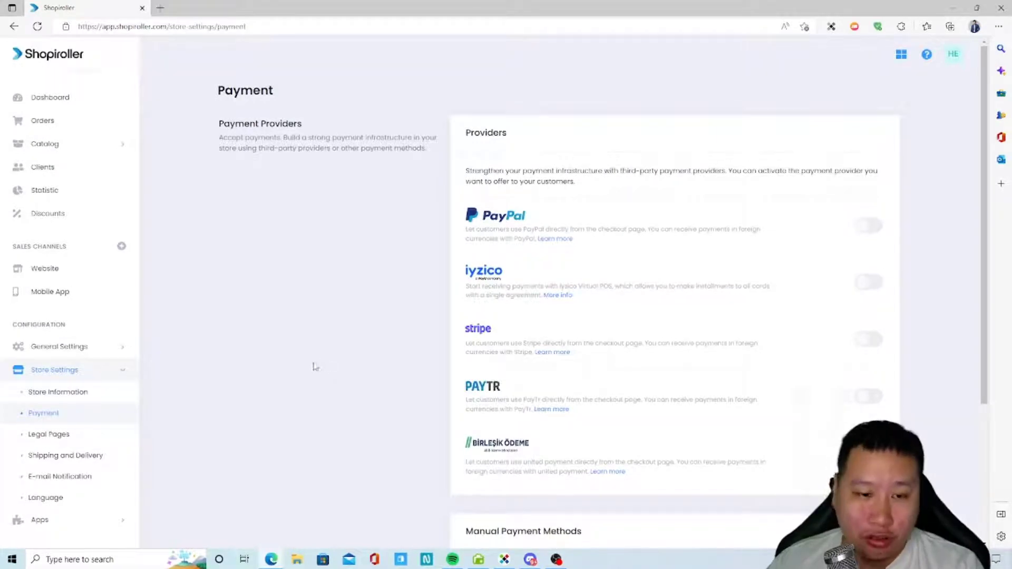
{"action": "scroll", "coordinate": [471, 412], "scroll_direction": "down", "scroll_amount": 2}
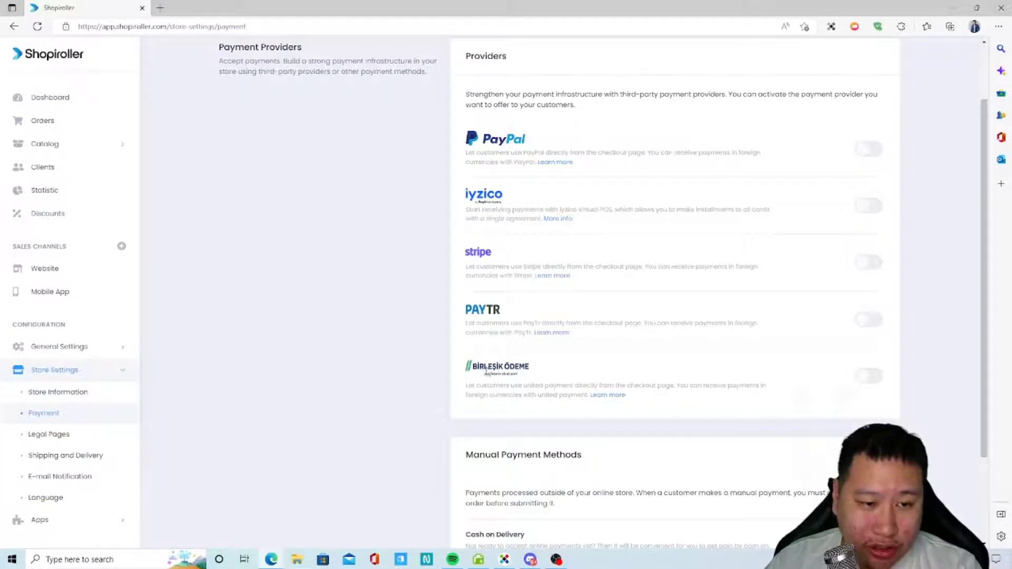
{"action": "scroll", "coordinate": [506, 386], "scroll_direction": "down", "scroll_amount": 2}
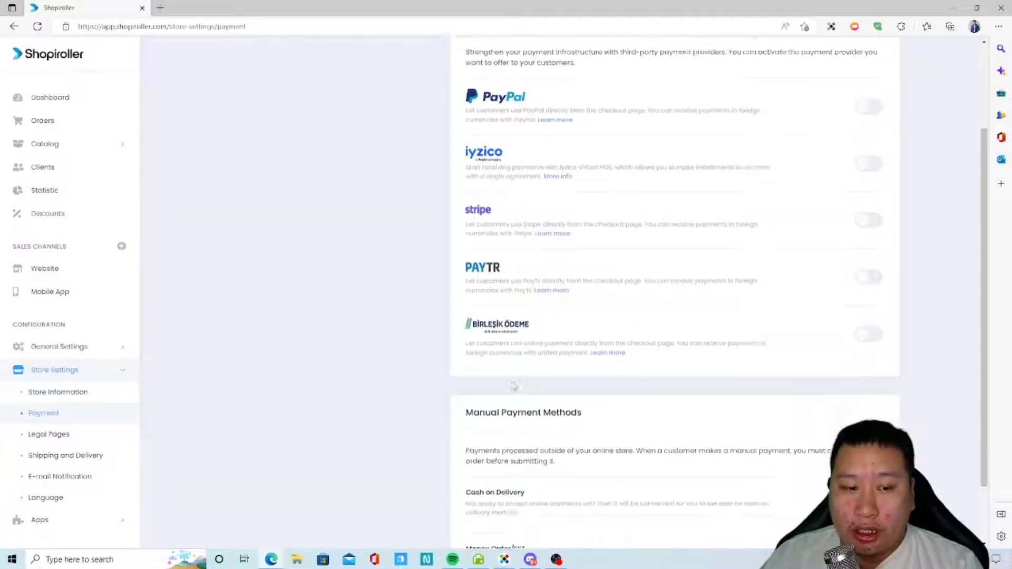
{"action": "scroll", "coordinate": [434, 370], "scroll_direction": "up", "scroll_amount": 3}
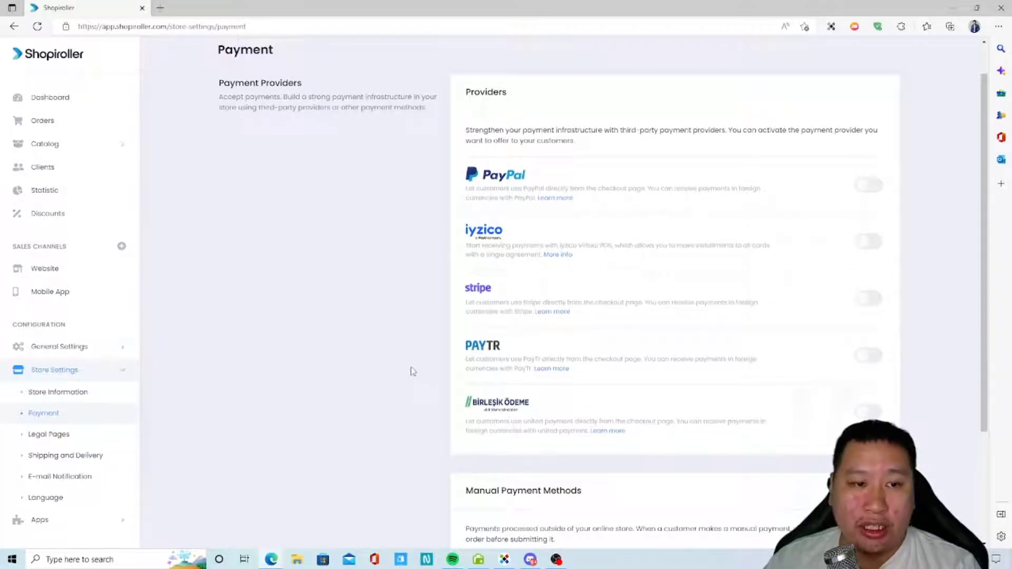
{"action": "scroll", "coordinate": [362, 378], "scroll_direction": "down", "scroll_amount": 3}
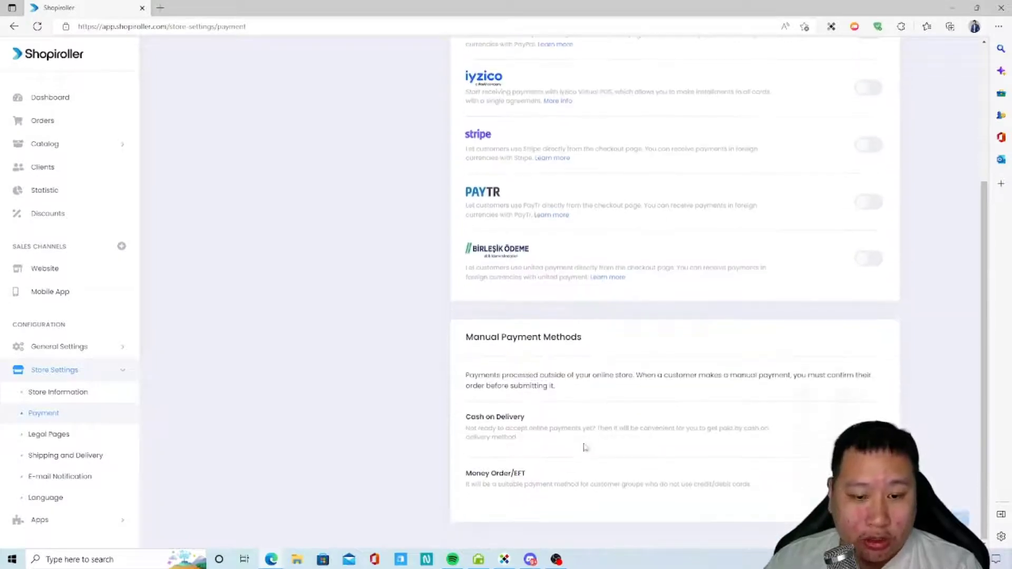
Enable the Money Order/EFT manual payment method, view its bank account configuration, and close it without adding an account.
{"action": "left_click_drag", "start_coordinate": [480, 420], "coordinate": [511, 419]}
{"action": "left_click", "coordinate": [516, 434]}
{"action": "left_click_drag", "start_coordinate": [470, 478], "coordinate": [531, 460]}
{"action": "left_click", "coordinate": [726, 495]}
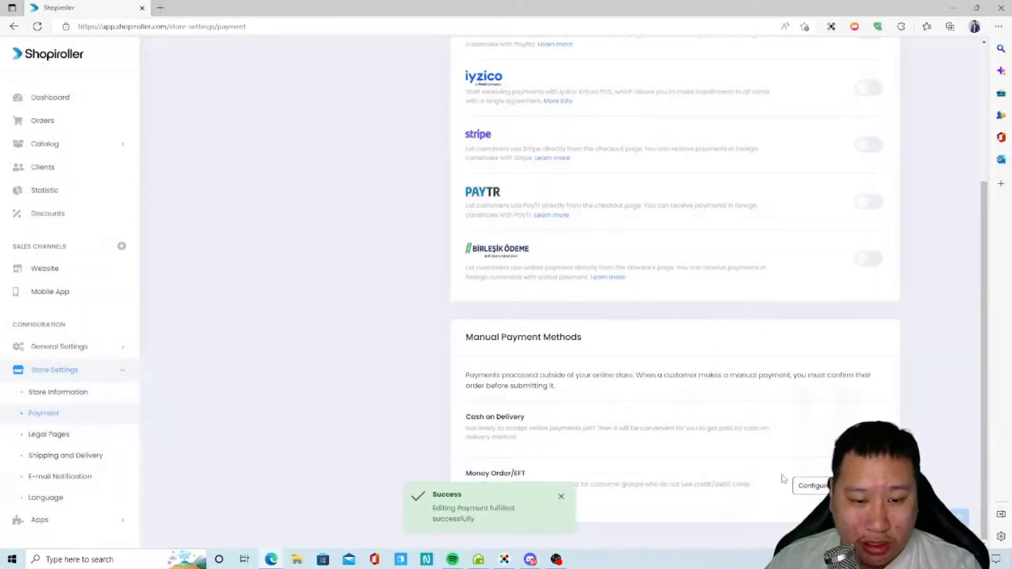
{"action": "left_click", "coordinate": [793, 493]}
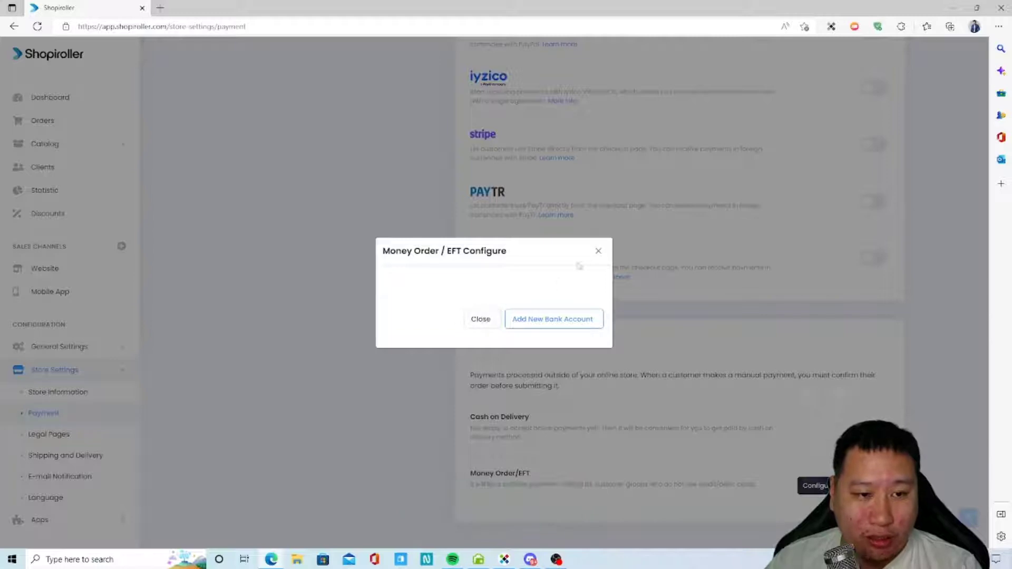
{"action": "left_click", "coordinate": [598, 252]}
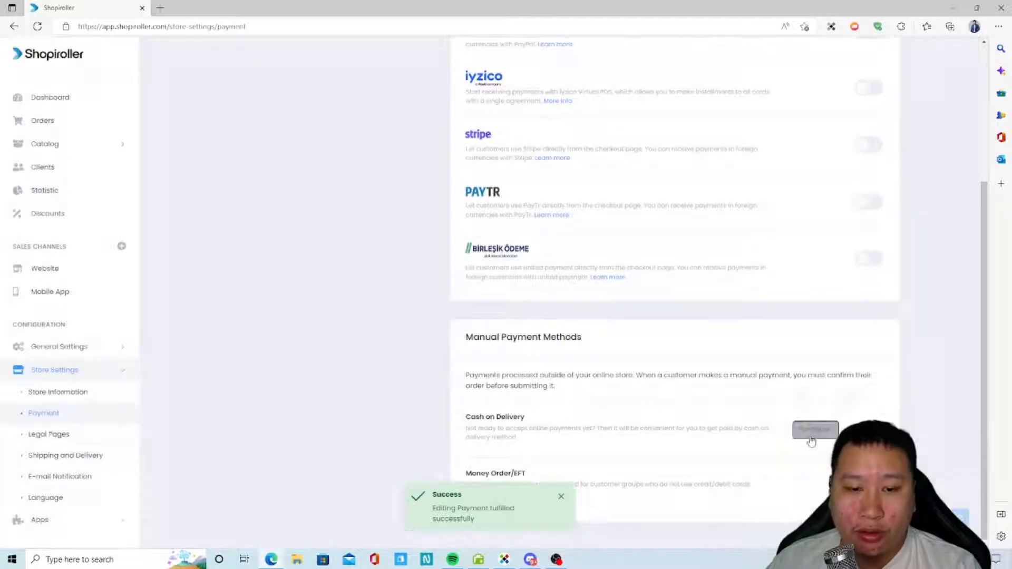
View the Cash on Delivery configuration, close it without entering a description, and return to the payment providers.
{"action": "left_click", "coordinate": [813, 434]}
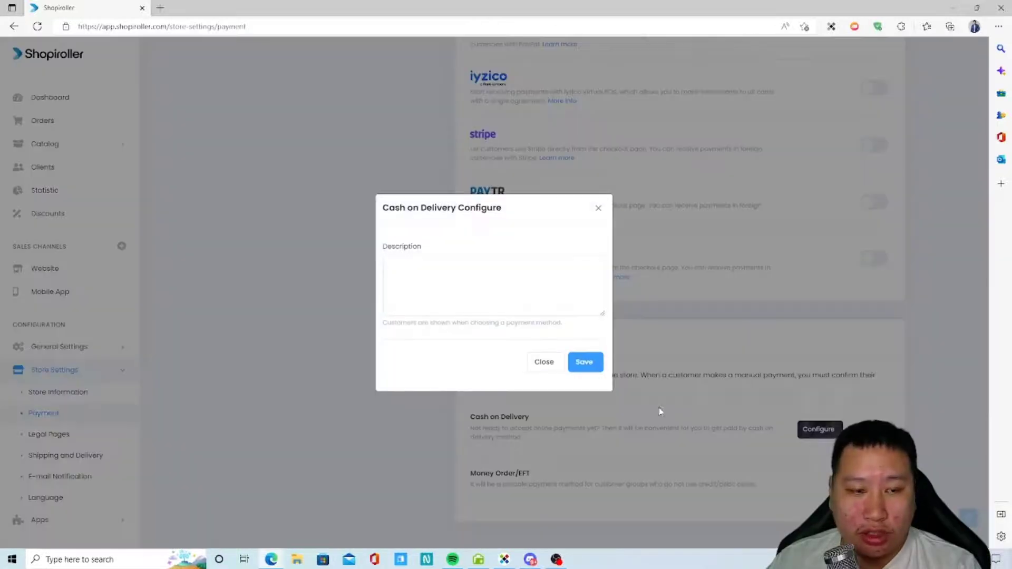
{"action": "left_click", "coordinate": [599, 209]}
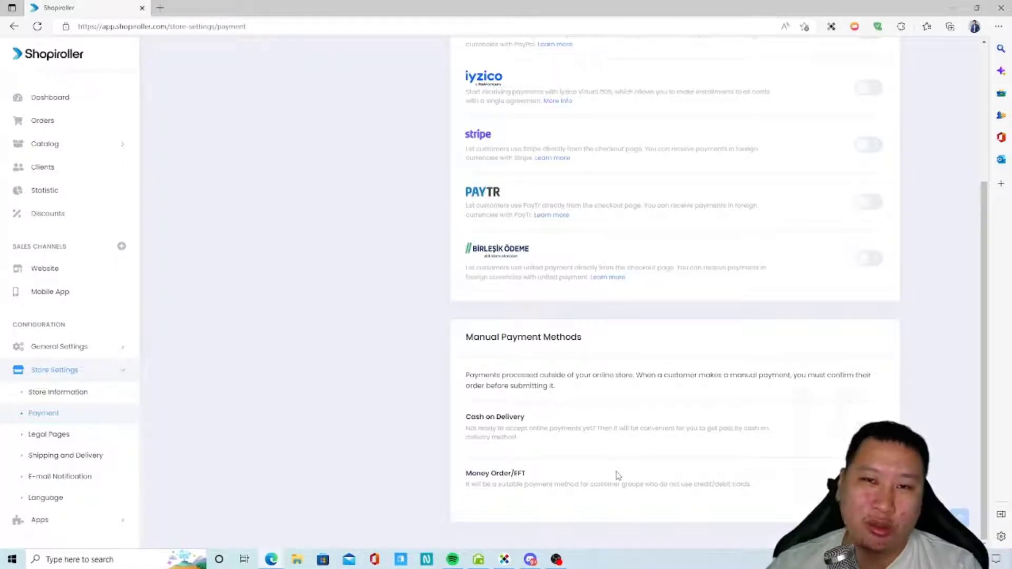
{"action": "scroll", "coordinate": [580, 429], "scroll_direction": "up", "scroll_amount": 1}
{"action": "scroll", "coordinate": [607, 443], "scroll_direction": "down", "scroll_amount": 1}
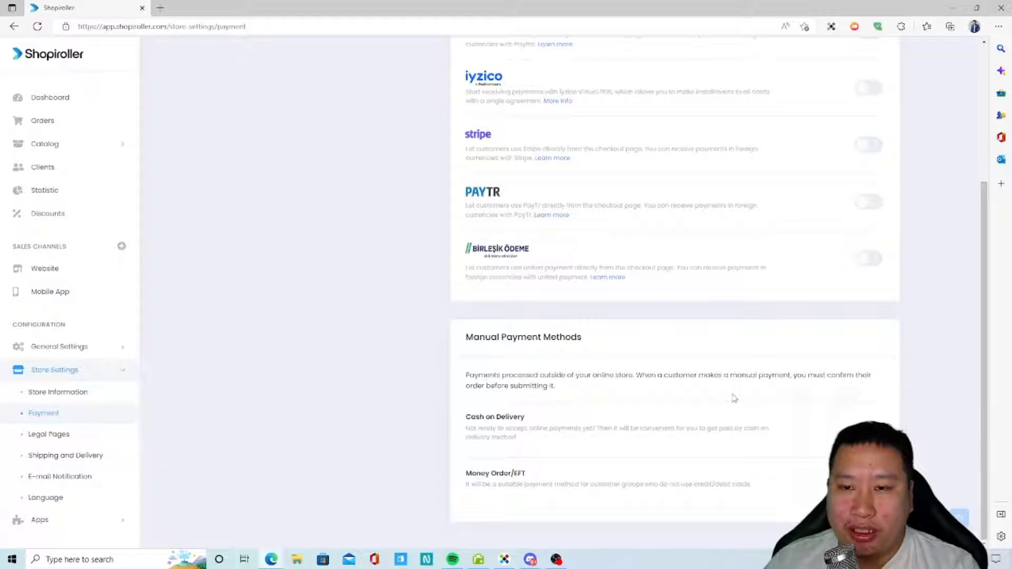
{"action": "scroll", "coordinate": [735, 399], "scroll_direction": "up", "scroll_amount": 4}
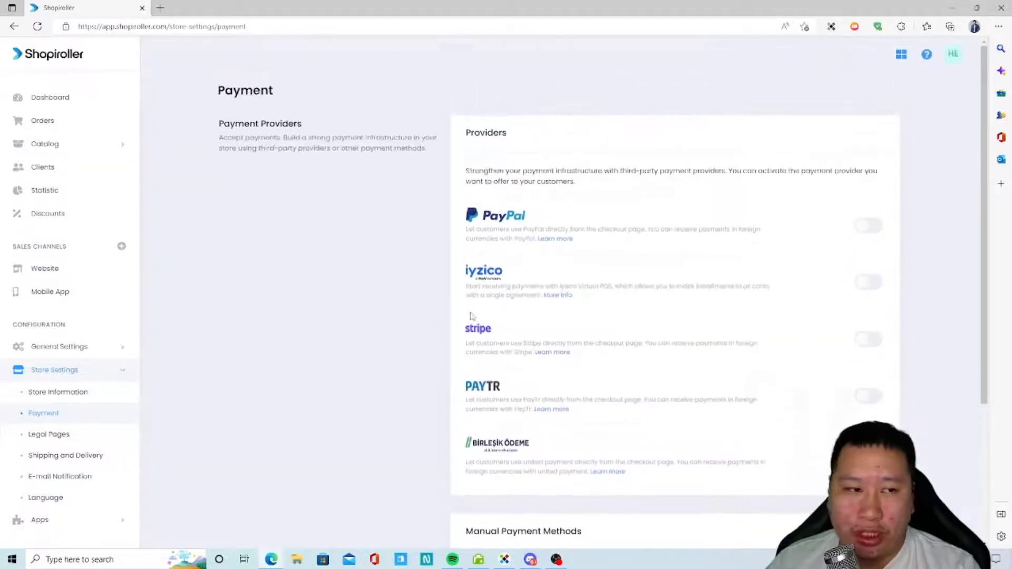
Open the legal pages settings and review the delivery, return and cancellation, and distance selling contract sections.
{"action": "left_click", "coordinate": [59, 437]}
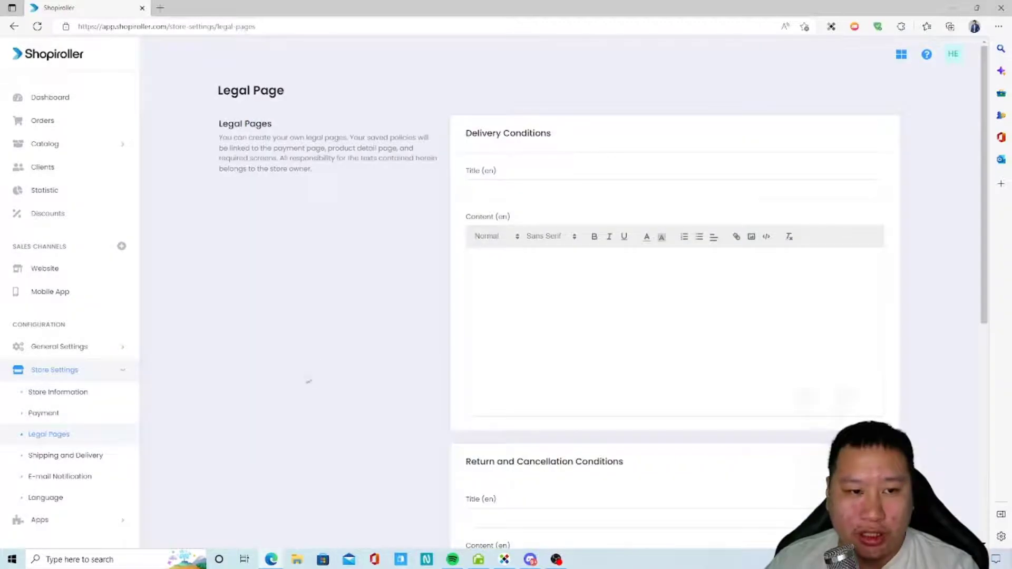
{"action": "scroll", "coordinate": [395, 354], "scroll_direction": "down", "scroll_amount": 4}
{"action": "scroll", "coordinate": [357, 350], "scroll_direction": "up", "scroll_amount": 3}
{"action": "scroll", "coordinate": [389, 294], "scroll_direction": "down", "scroll_amount": 5}
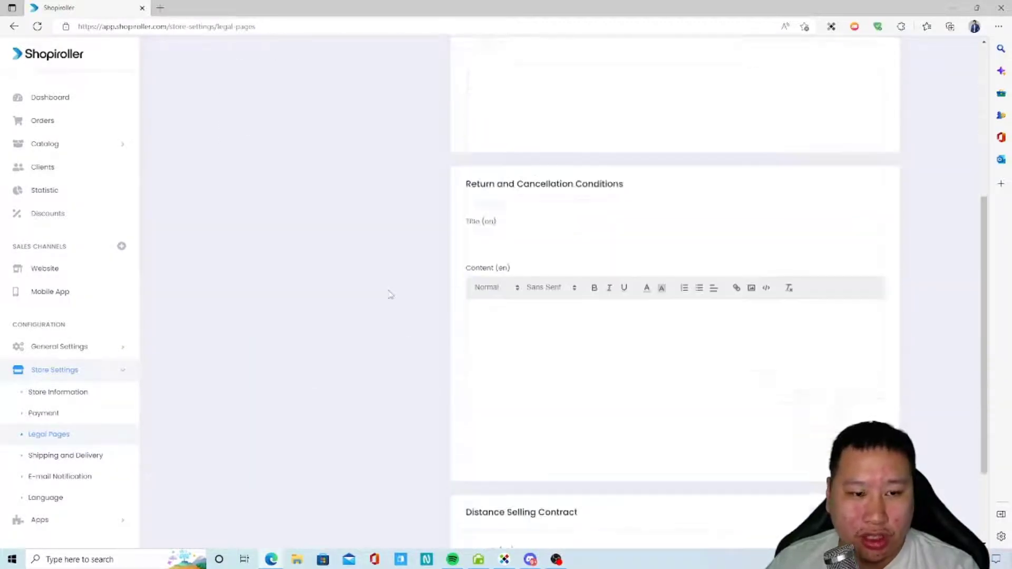
{"action": "scroll", "coordinate": [547, 276], "scroll_direction": "down", "scroll_amount": 1}
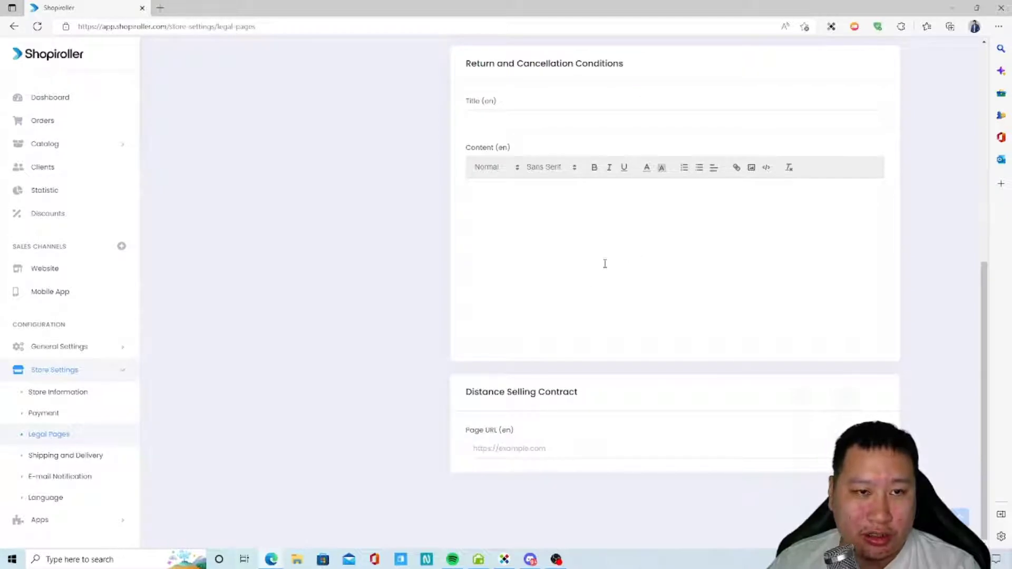
{"action": "left_click", "coordinate": [520, 452]}
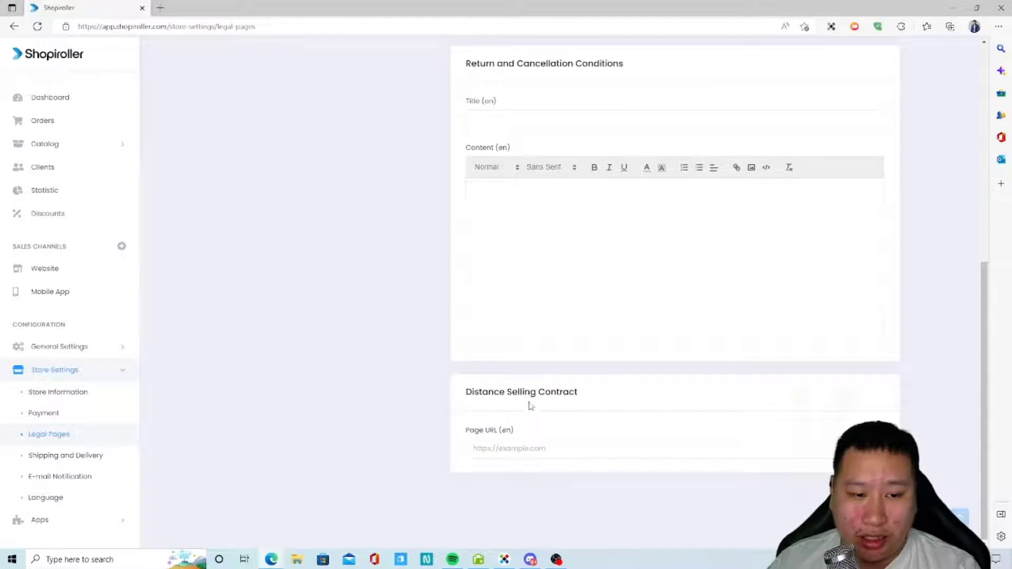
{"action": "left_click", "coordinate": [187, 467]}
Open the shipping and delivery settings and review the system fixed shipping fee and the free shipping threshold option.
{"action": "left_click", "coordinate": [91, 455]}
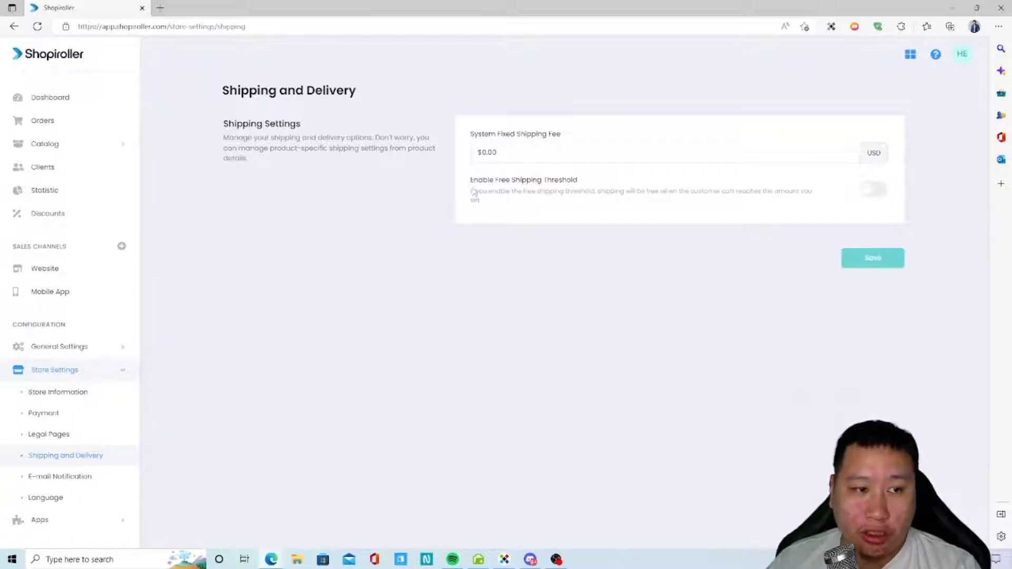
{"action": "left_click_drag", "start_coordinate": [356, 151], "coordinate": [371, 152]}
{"action": "left_click", "coordinate": [386, 152]}
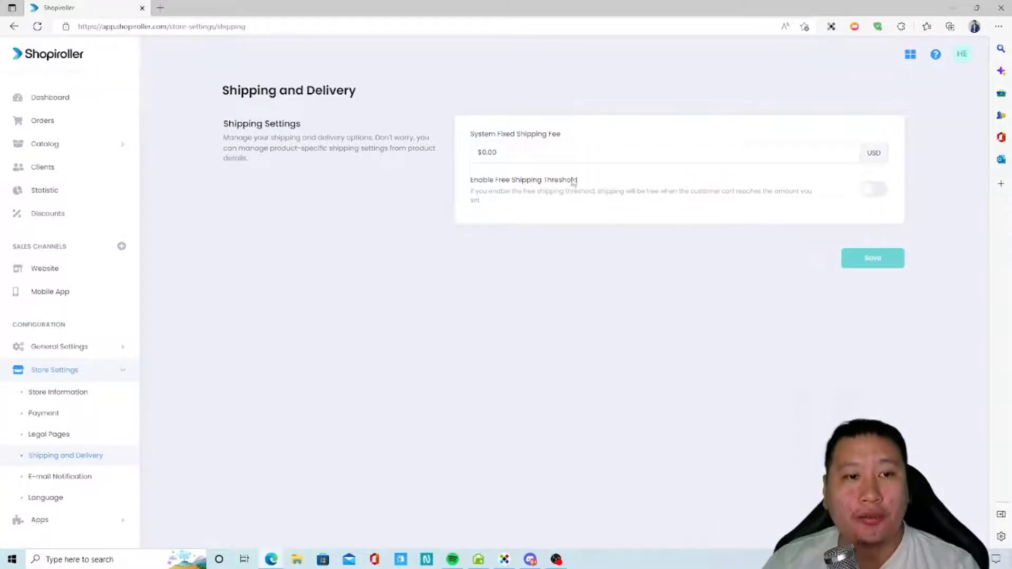
{"action": "left_click_drag", "start_coordinate": [488, 135], "coordinate": [559, 138]}
{"action": "left_click", "coordinate": [546, 157]}
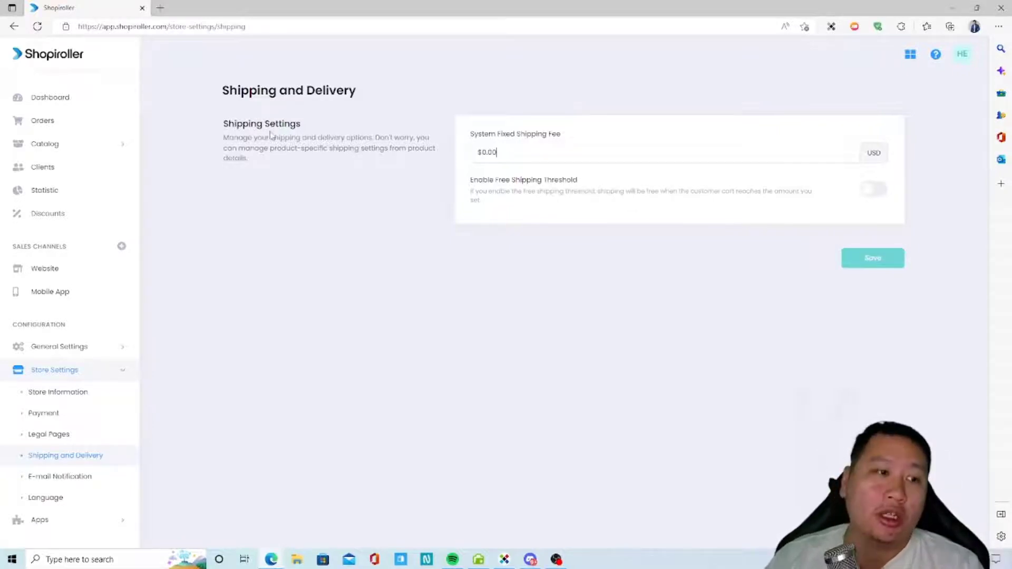
{"action": "left_click_drag", "start_coordinate": [379, 137], "coordinate": [386, 149]}
{"action": "left_click", "coordinate": [364, 159]}
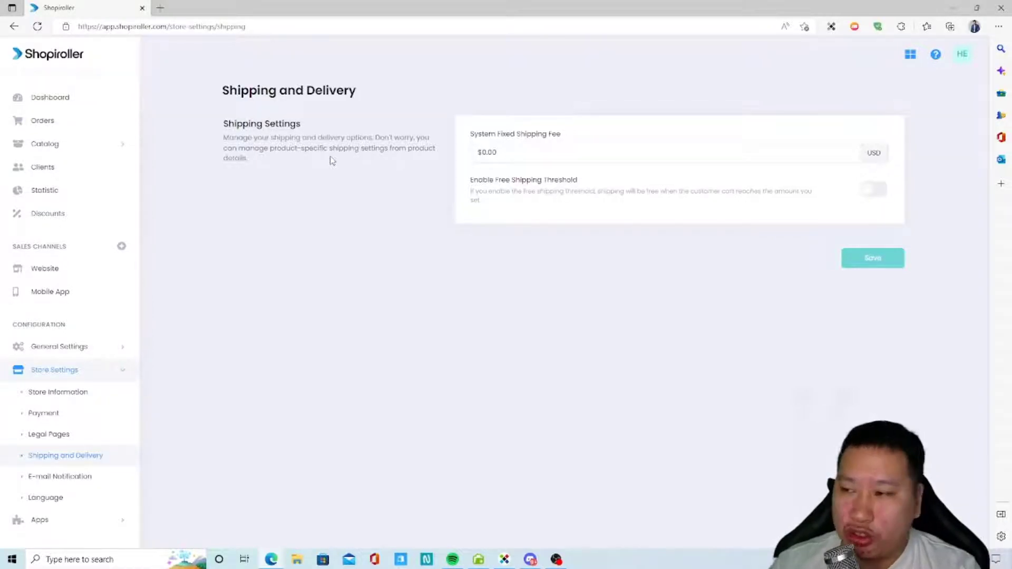
Open the e-mail notification settings and review the sender e-mail address option for customer notifications.
{"action": "left_click", "coordinate": [59, 476]}
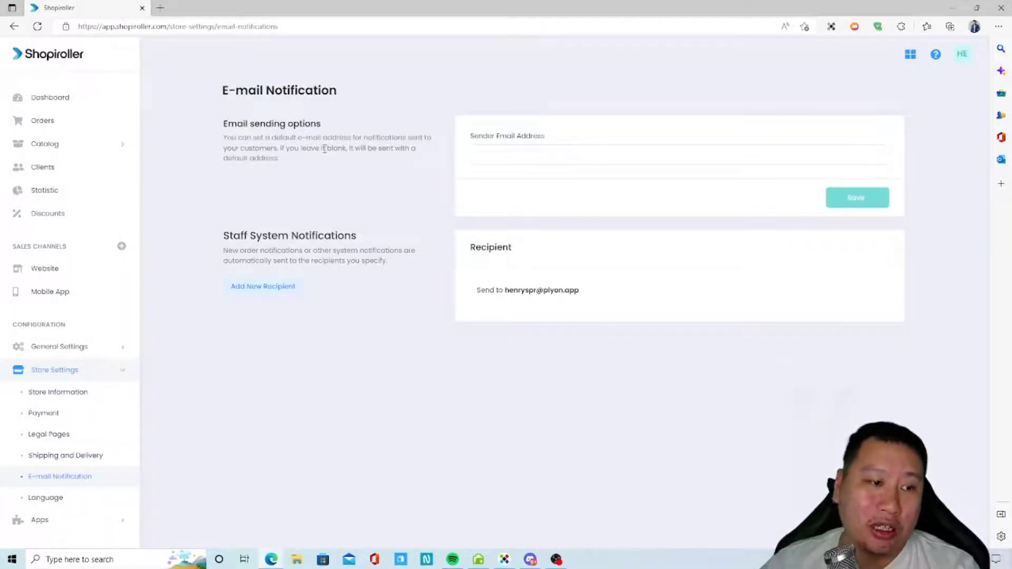
{"action": "left_click_drag", "start_coordinate": [259, 140], "coordinate": [376, 157]}
{"action": "left_click", "coordinate": [376, 157]}
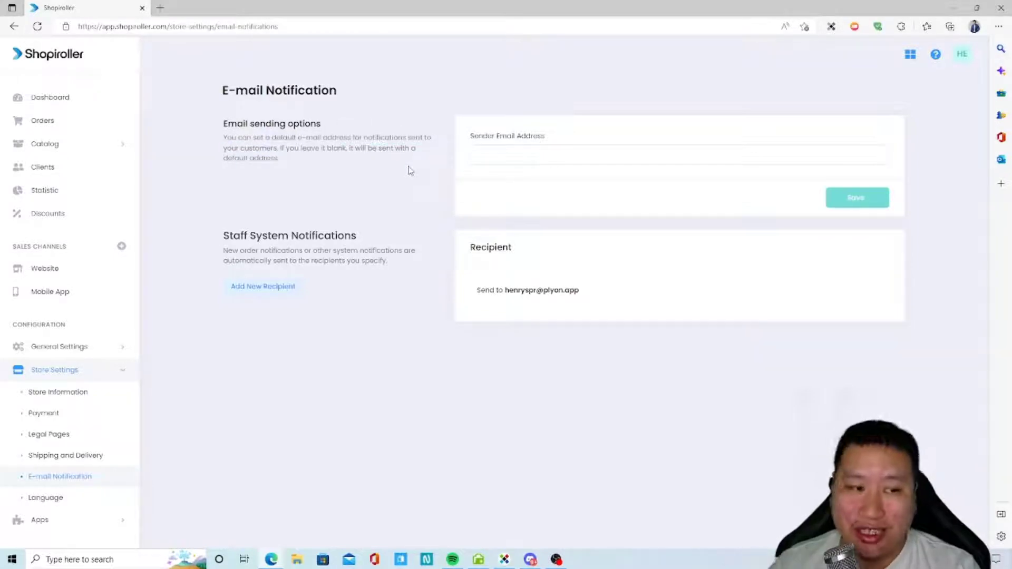
{"action": "left_click", "coordinate": [528, 153]}
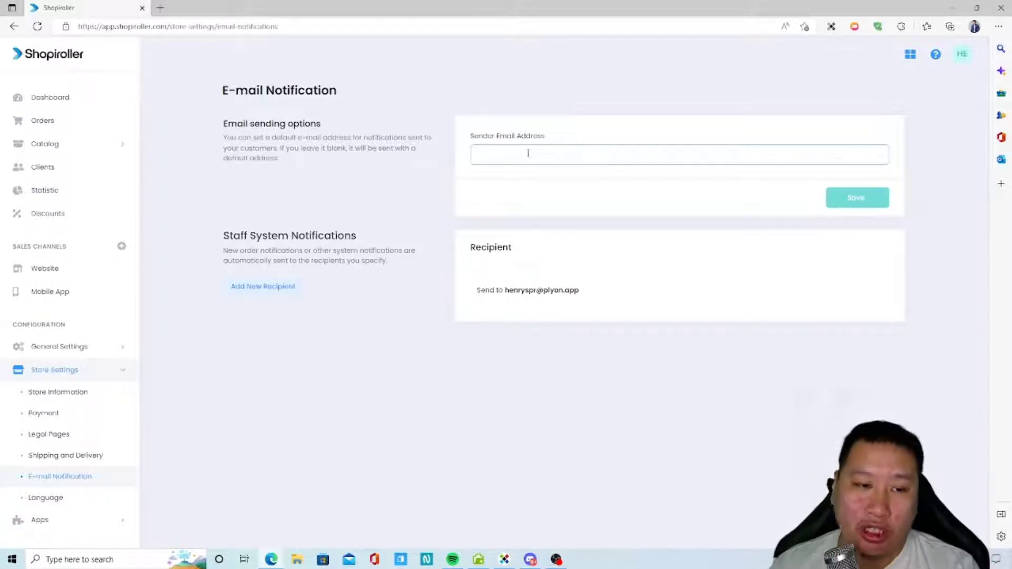
Review the staff system notification recipients, view the new recipient form, and close it without adding an address.
{"action": "left_click_drag", "start_coordinate": [515, 295], "coordinate": [551, 292]}
{"action": "left_click", "coordinate": [528, 291]}
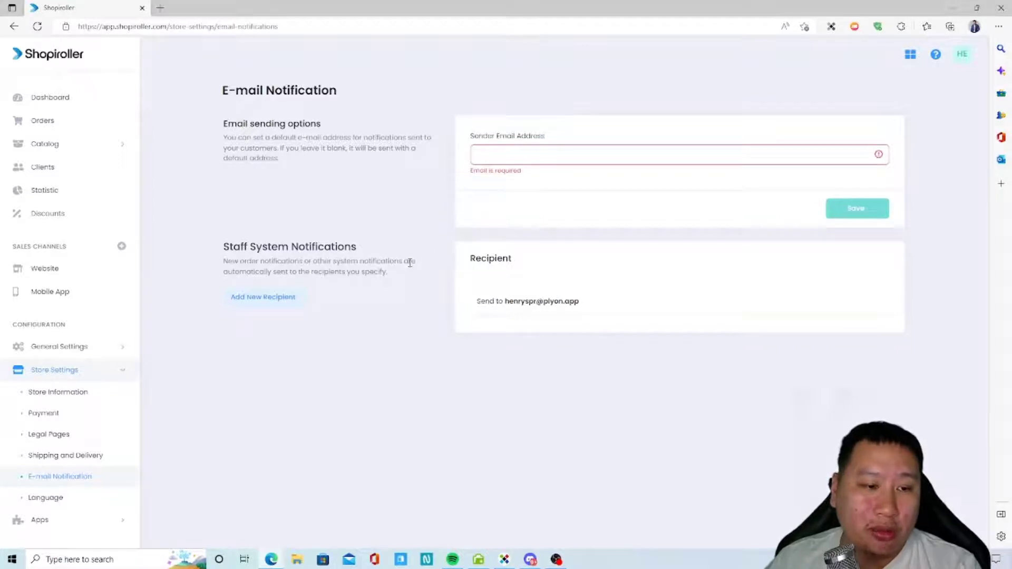
{"action": "left_click_drag", "start_coordinate": [477, 260], "coordinate": [532, 253]}
{"action": "left_click", "coordinate": [510, 273]}
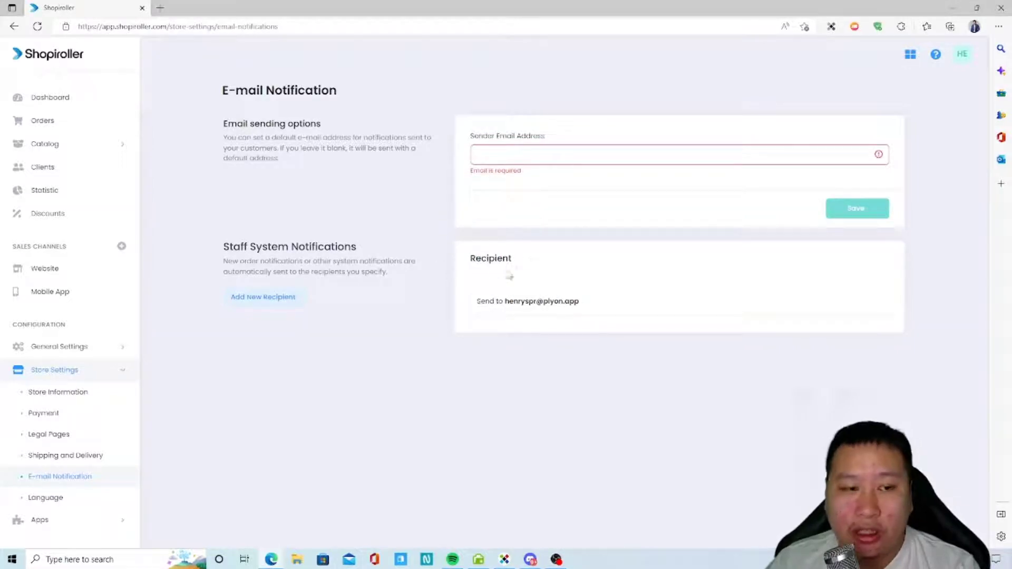
{"action": "left_click", "coordinate": [279, 296]}
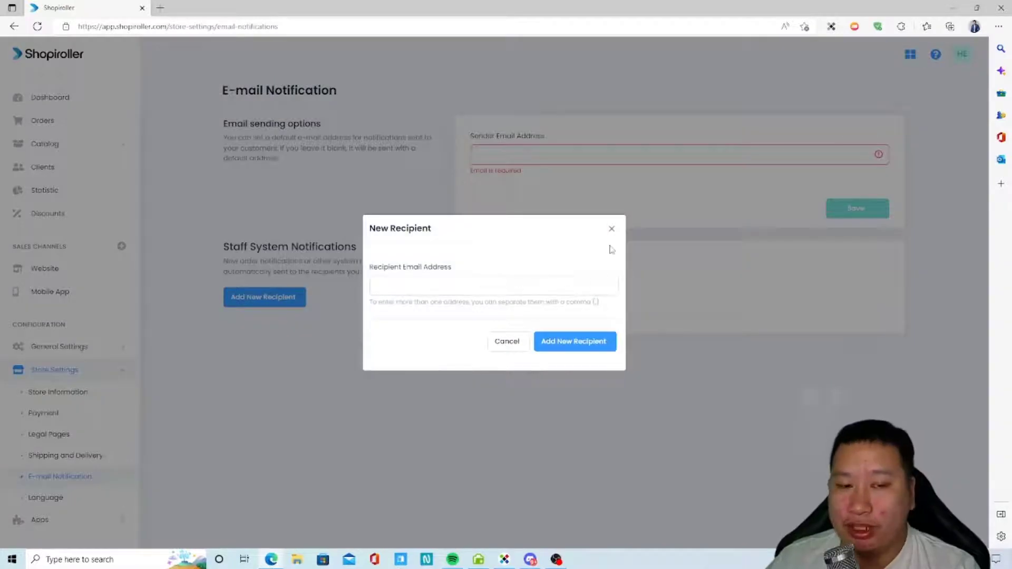
{"action": "left_click", "coordinate": [611, 229]}
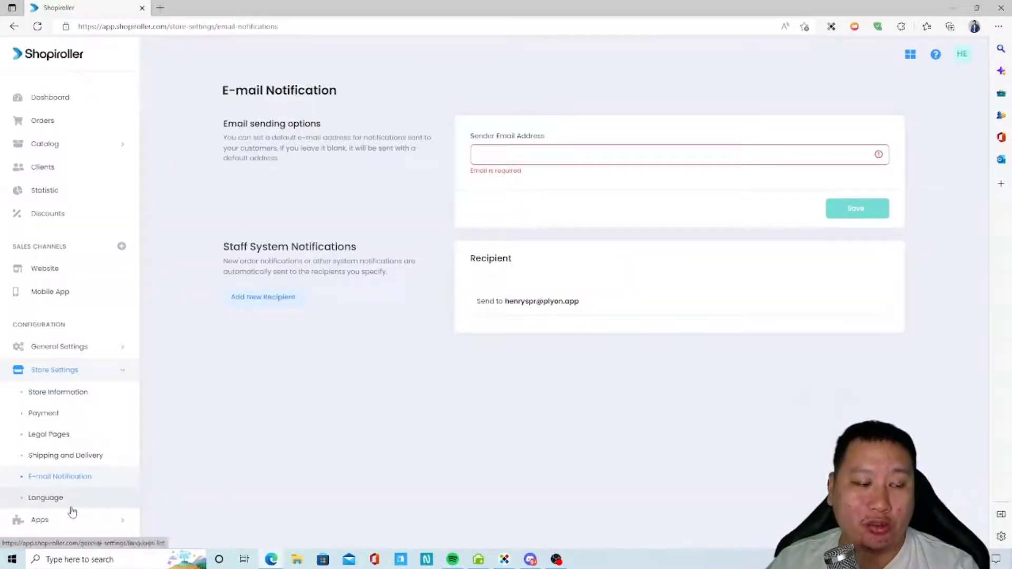
Open the store's language settings and add 中文 as a new language.
{"action": "left_click", "coordinate": [47, 497]}
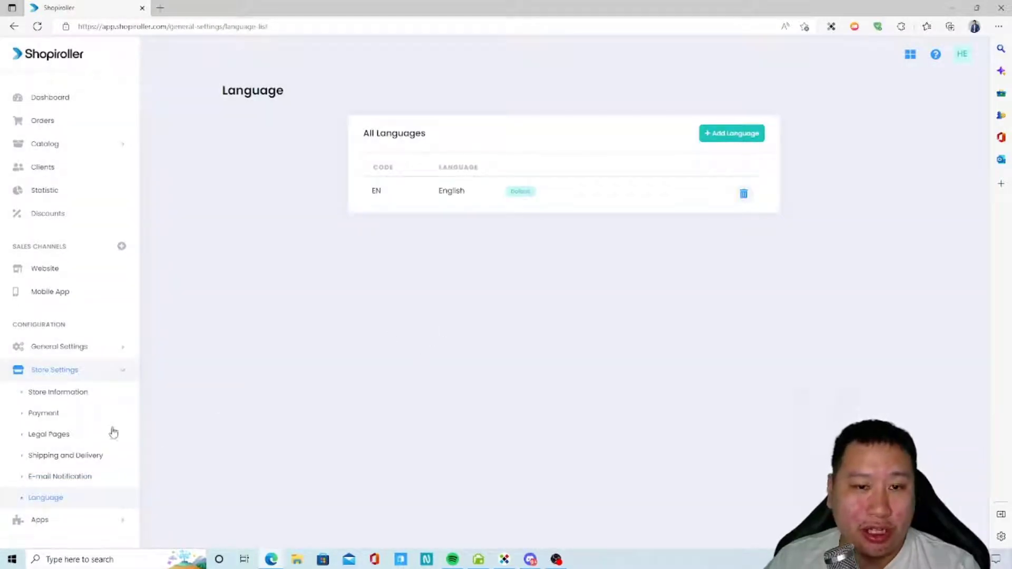
{"action": "left_click", "coordinate": [747, 135]}
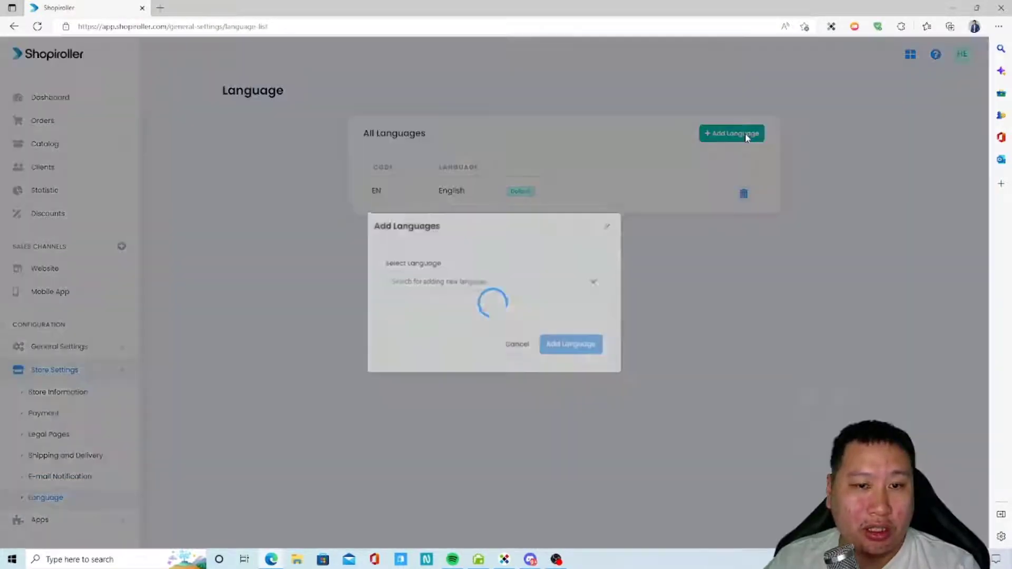
{"action": "left_click", "coordinate": [533, 287]}
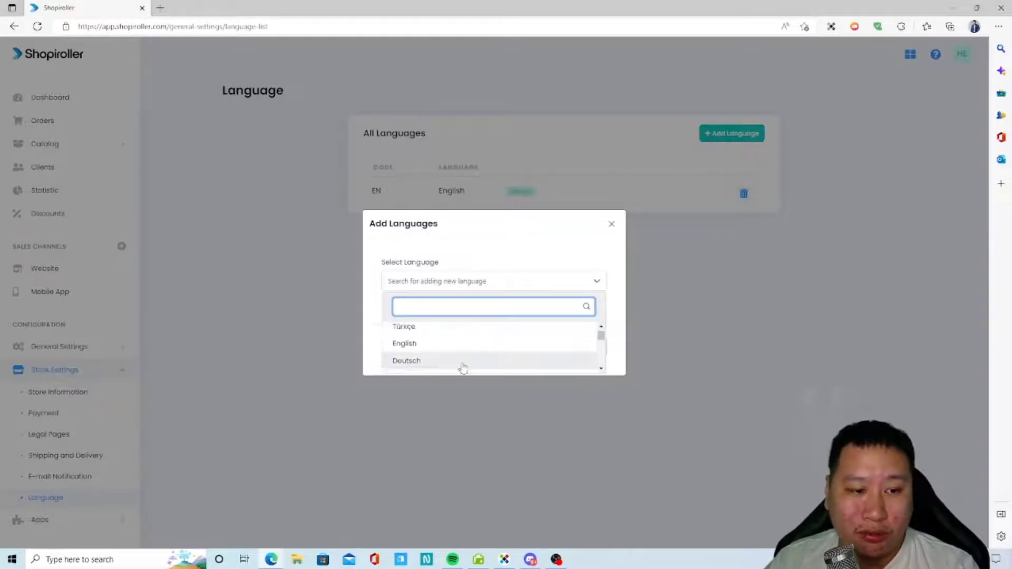
{"action": "scroll", "coordinate": [574, 357], "scroll_direction": "down", "scroll_amount": 1}
{"action": "scroll", "coordinate": [602, 344], "scroll_direction": "down", "scroll_amount": 5}
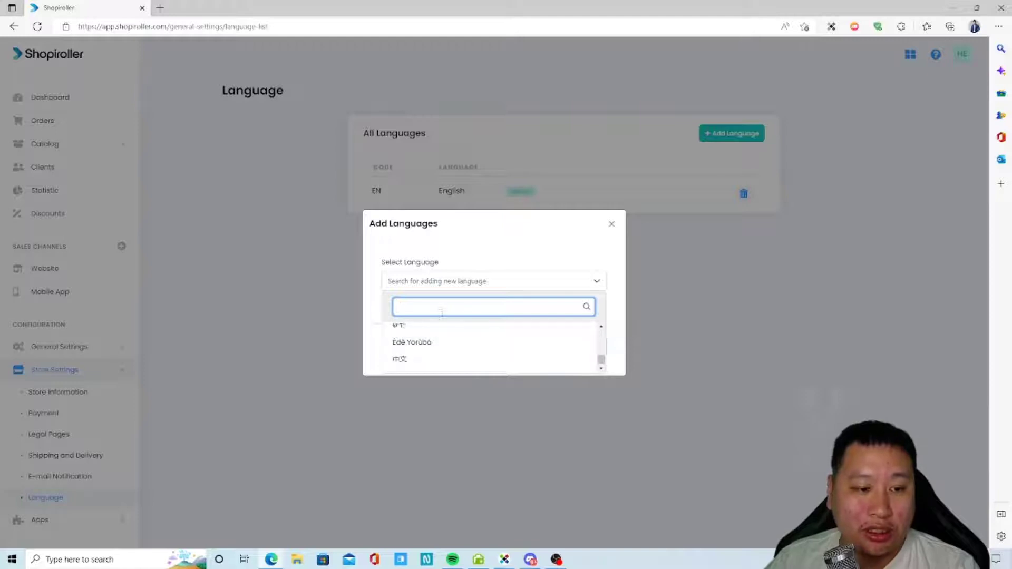
{"action": "left_click", "coordinate": [400, 358]}
{"action": "left_click", "coordinate": [574, 345]}
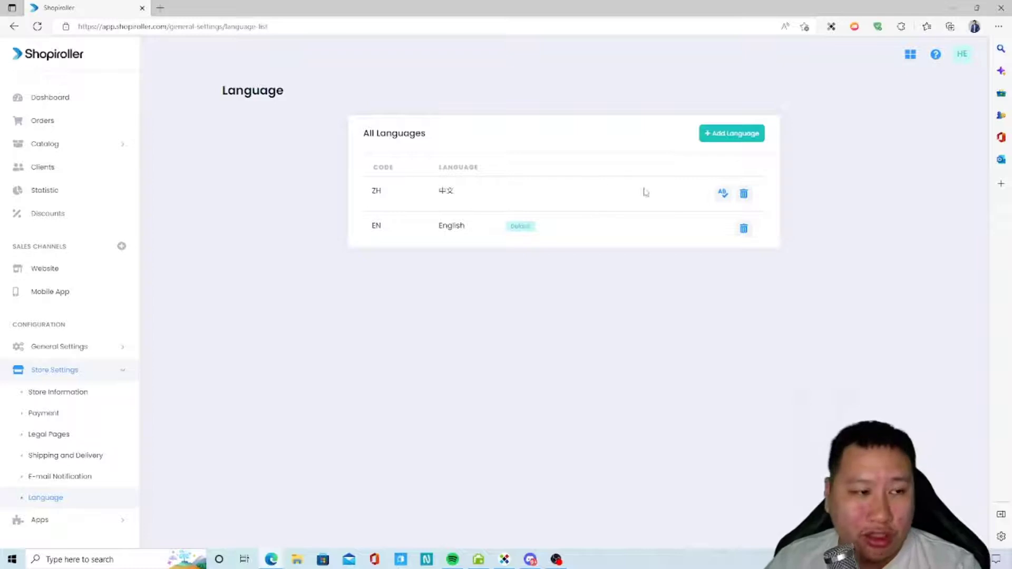
Try 中文 as the store's default language, reload the page to check it, and restore English as the default.
{"action": "left_click", "coordinate": [720, 201]}
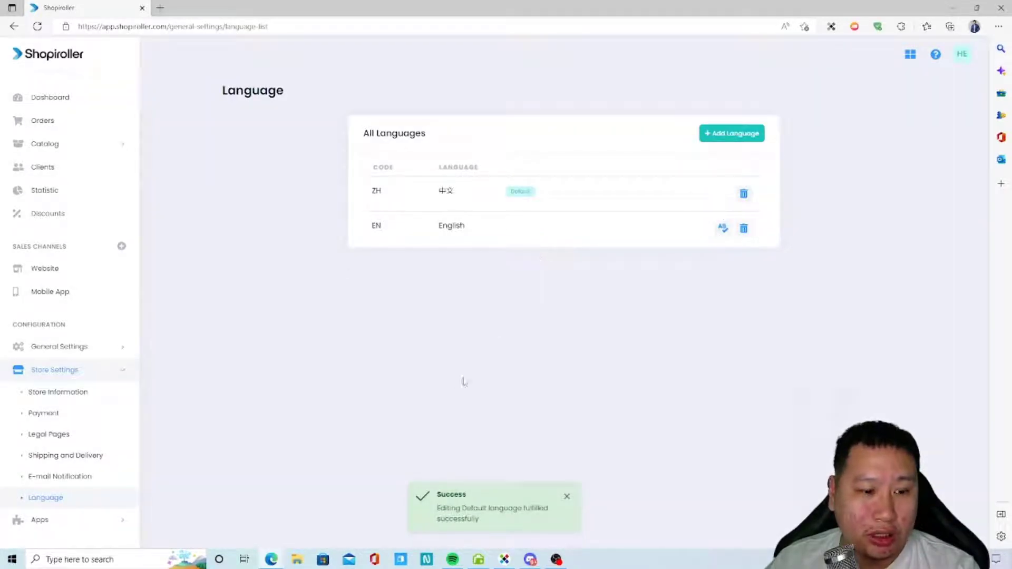
{"action": "left_click", "coordinate": [37, 27]}
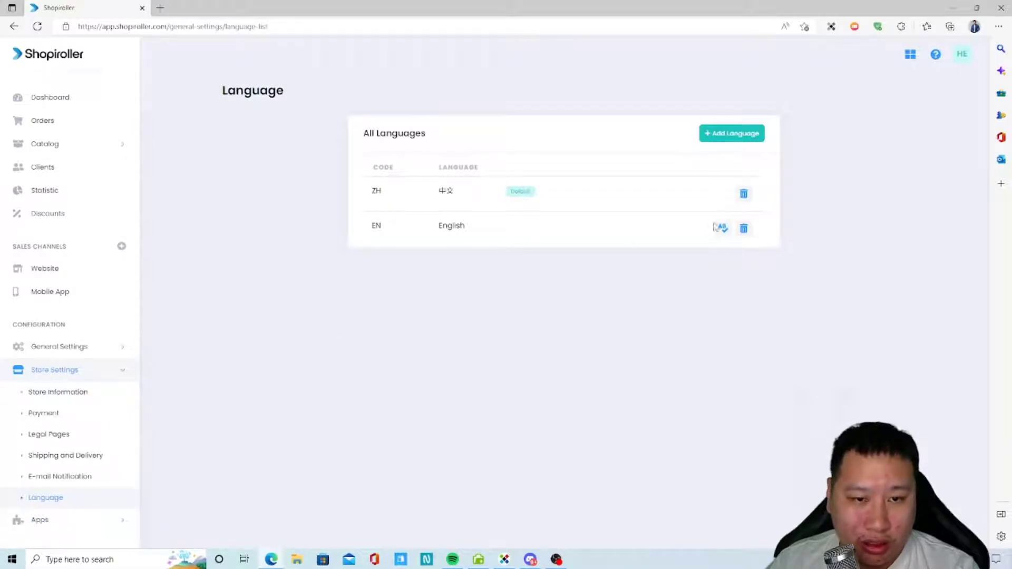
{"action": "left_click", "coordinate": [723, 231]}
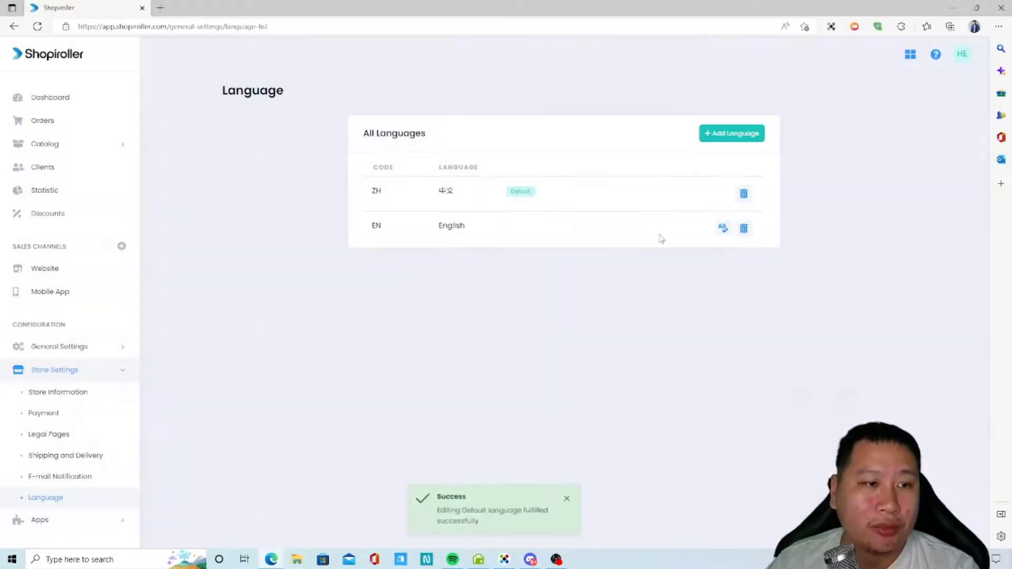
{"action": "left_click", "coordinate": [722, 196]}
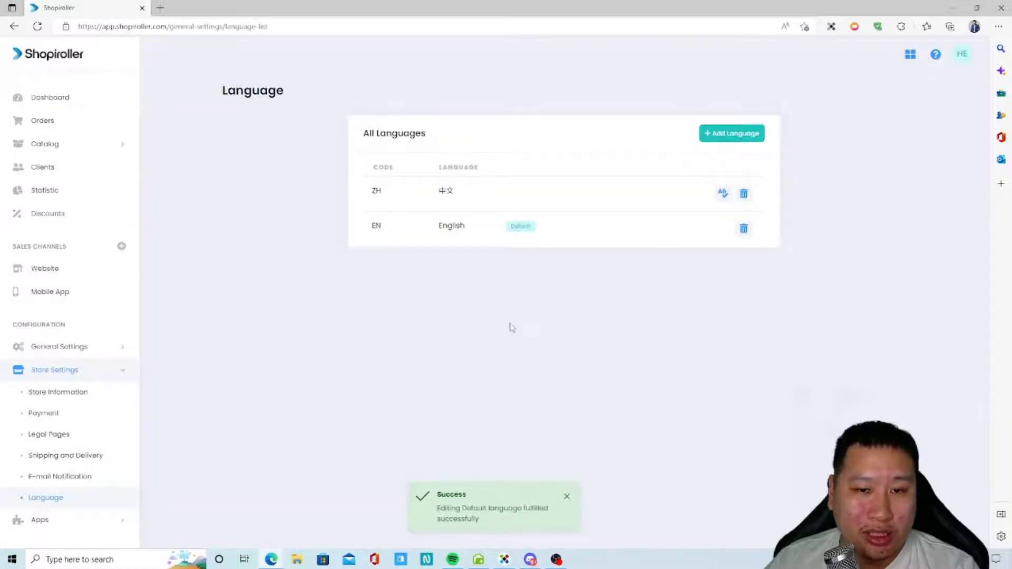
{"action": "left_click", "coordinate": [724, 235]}
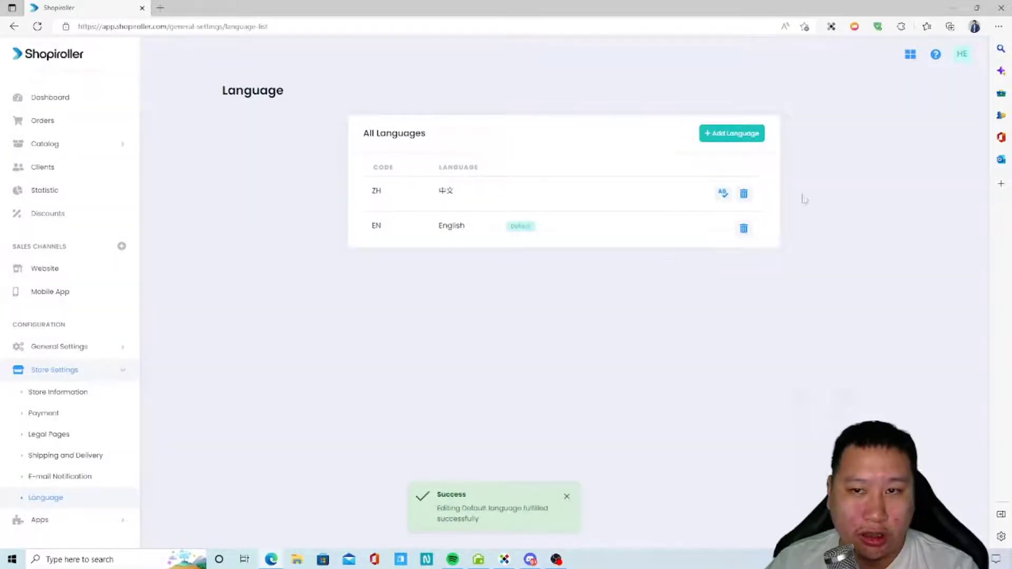
Browse the App Store, including its Marketing category, and add the WhatsApp 'Contact Us' Button app.
{"action": "left_click", "coordinate": [58, 522]}
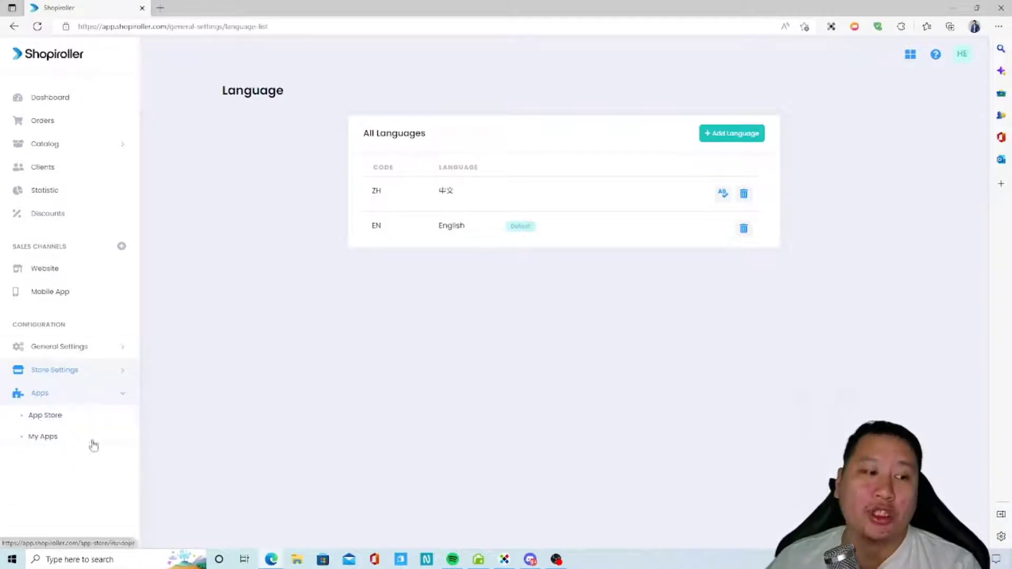
{"action": "left_click", "coordinate": [60, 417]}
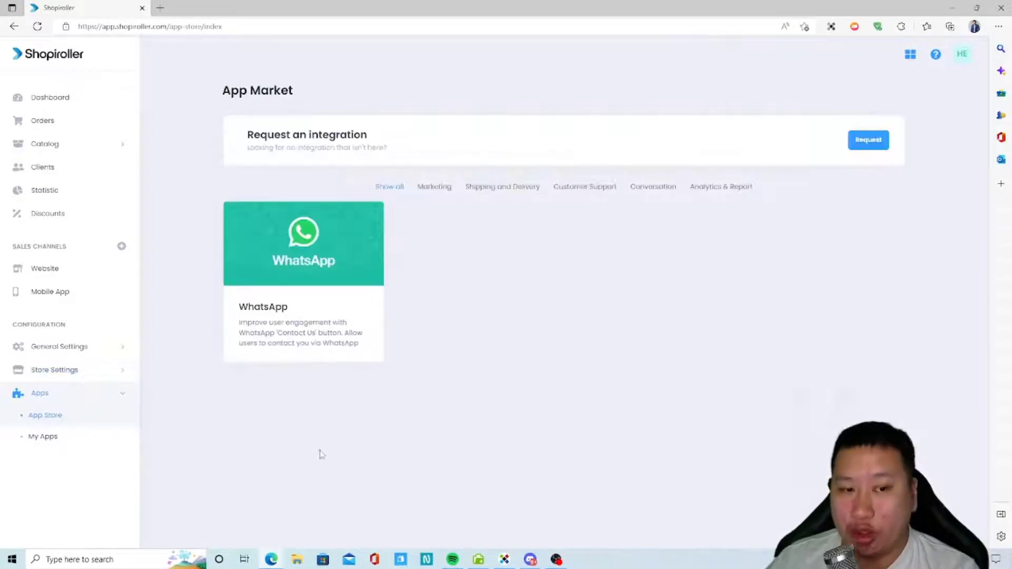
{"action": "left_click", "coordinate": [431, 189]}
{"action": "left_click", "coordinate": [390, 189]}
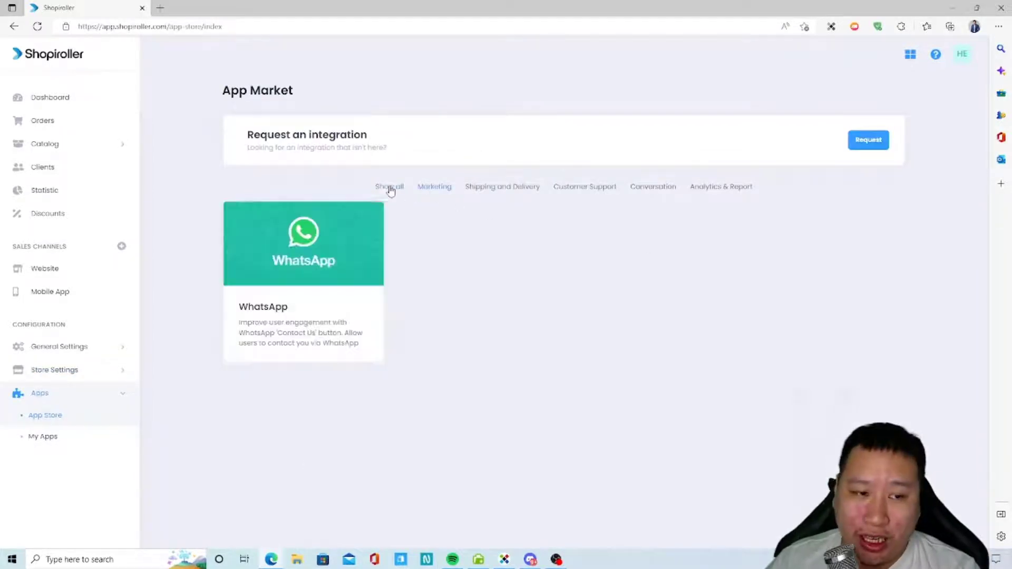
{"action": "left_click", "coordinate": [334, 316]}
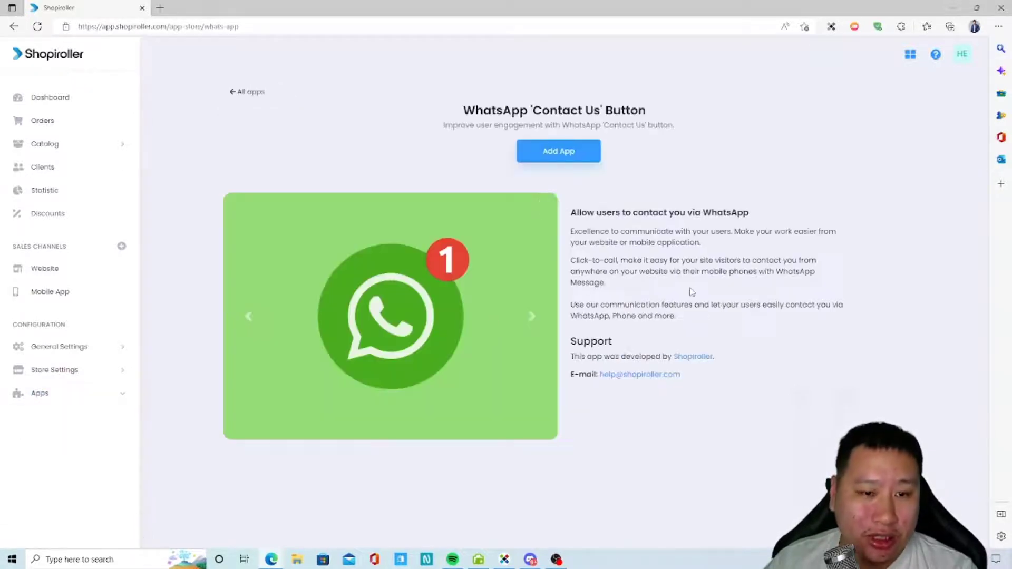
{"action": "left_click", "coordinate": [572, 155]}
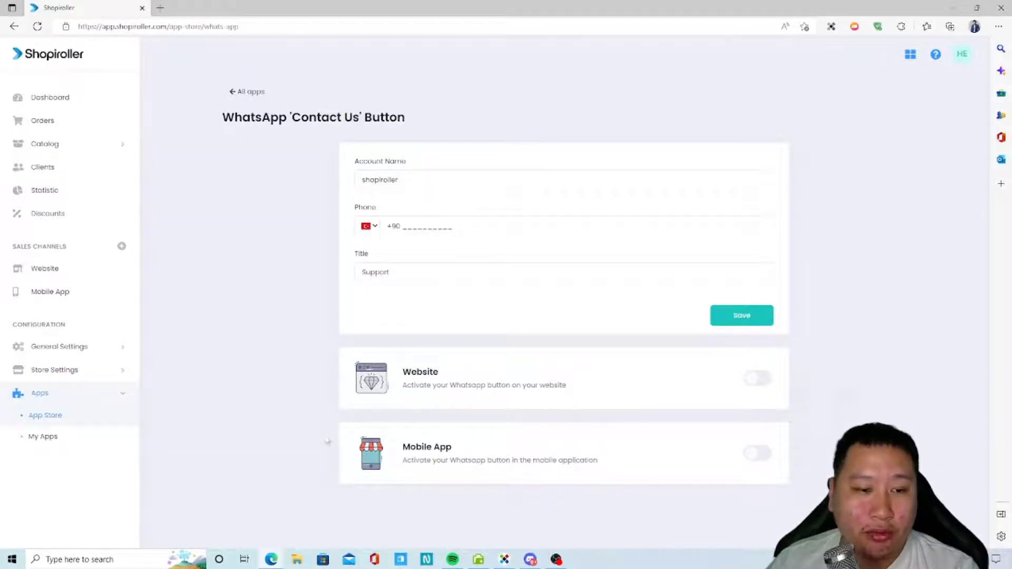
Check the My Apps list and reopen the WhatsApp 'Contact Us' Button configuration.
{"action": "left_click", "coordinate": [43, 435]}
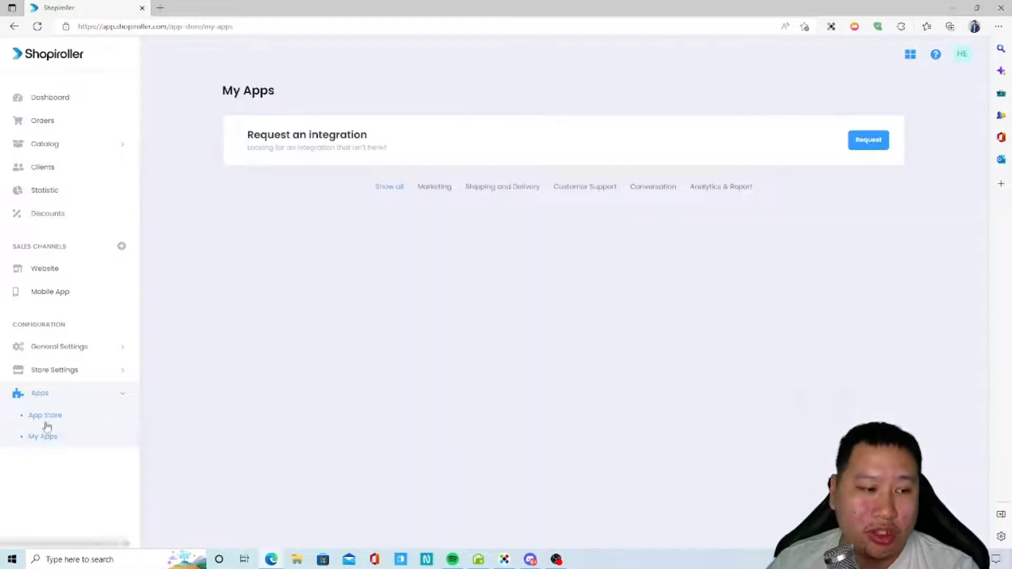
{"action": "left_click", "coordinate": [58, 415]}
{"action": "left_click", "coordinate": [69, 436]}
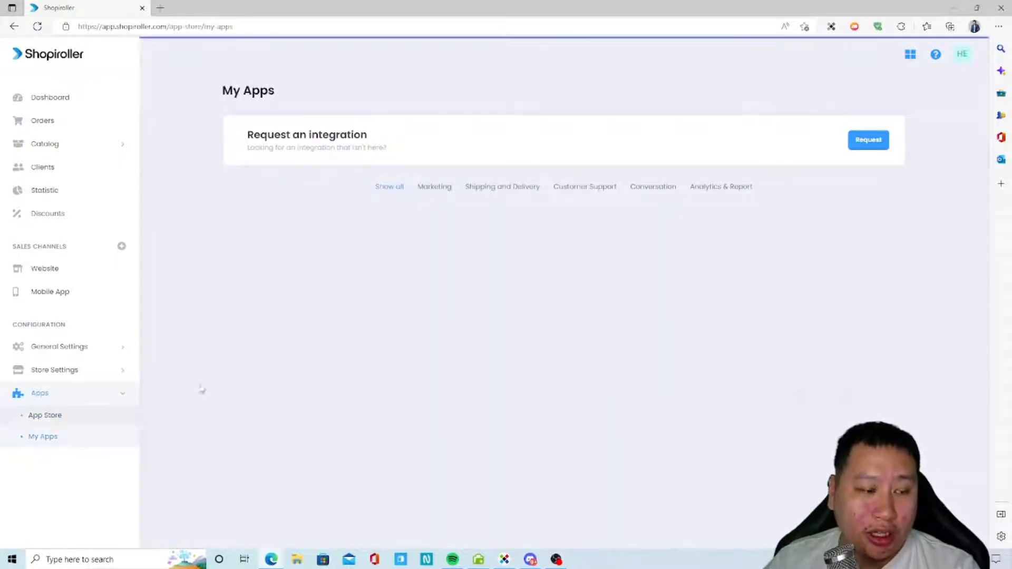
{"action": "left_click", "coordinate": [327, 303]}
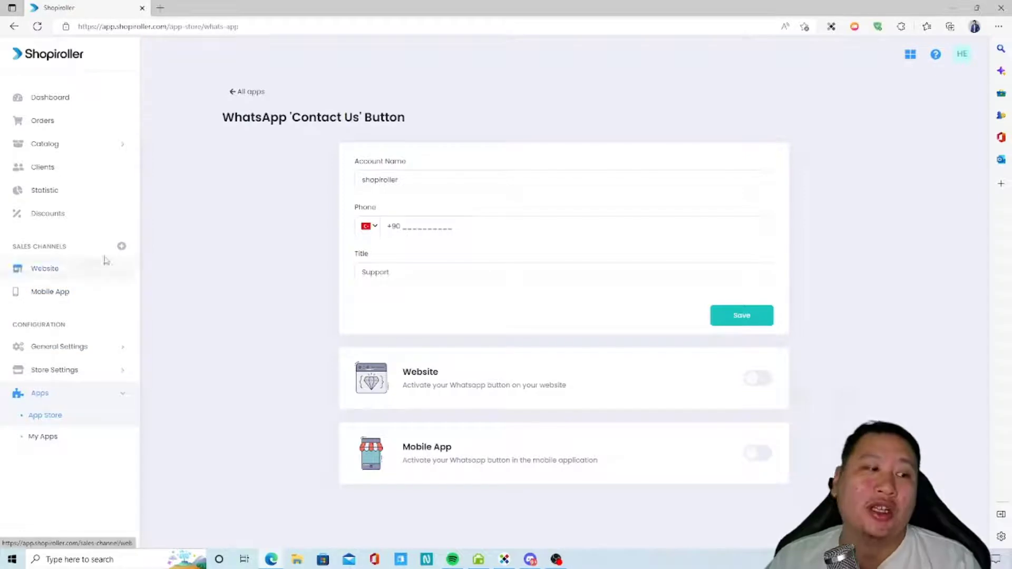
Open the full sales channel list and review the website, ShopiLink, mobile app, social media and online marketplace options.
{"action": "left_click", "coordinate": [121, 247]}
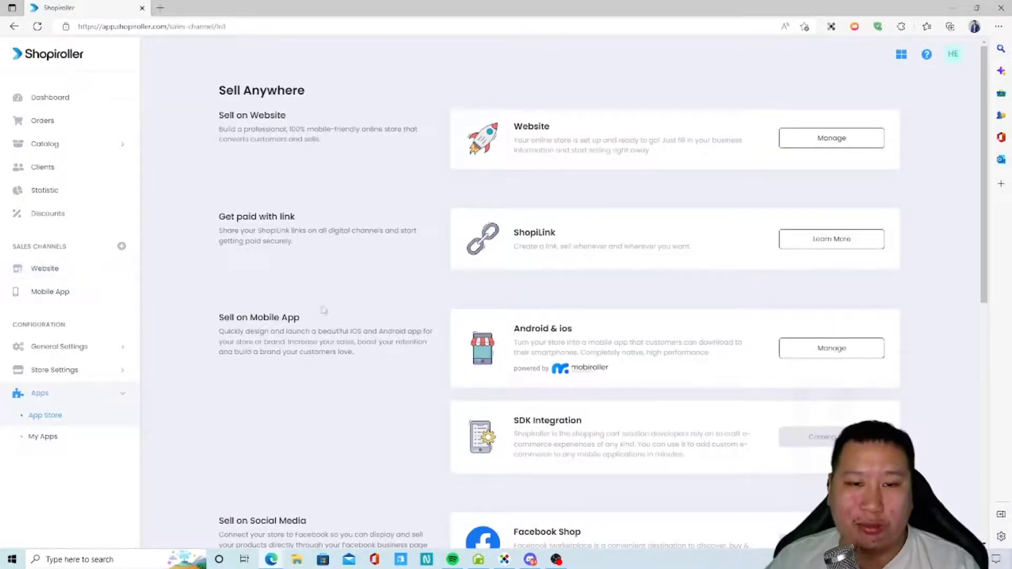
{"action": "scroll", "coordinate": [345, 324], "scroll_direction": "down", "scroll_amount": 2}
{"action": "scroll", "coordinate": [338, 328], "scroll_direction": "up", "scroll_amount": 2}
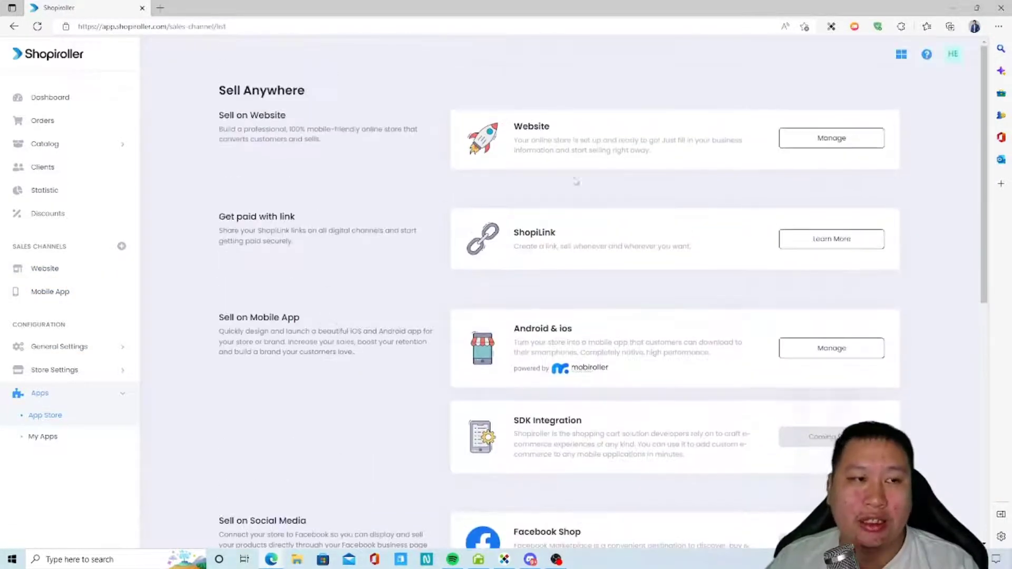
{"action": "scroll", "coordinate": [453, 308], "scroll_direction": "down", "scroll_amount": 9}
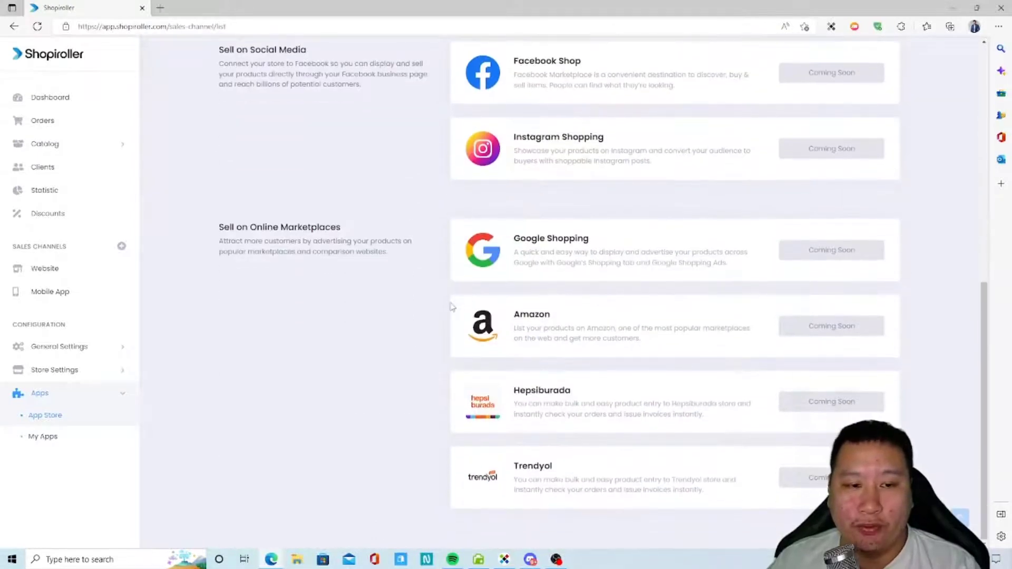
{"action": "scroll", "coordinate": [452, 308], "scroll_direction": "up", "scroll_amount": 9}
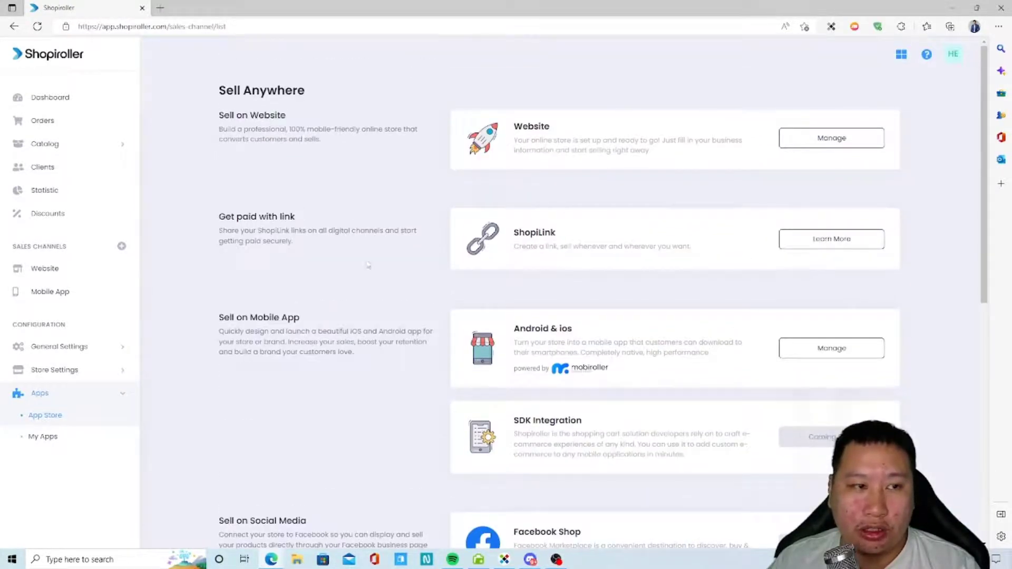
{"action": "scroll", "coordinate": [323, 395], "scroll_direction": "down", "scroll_amount": 4}
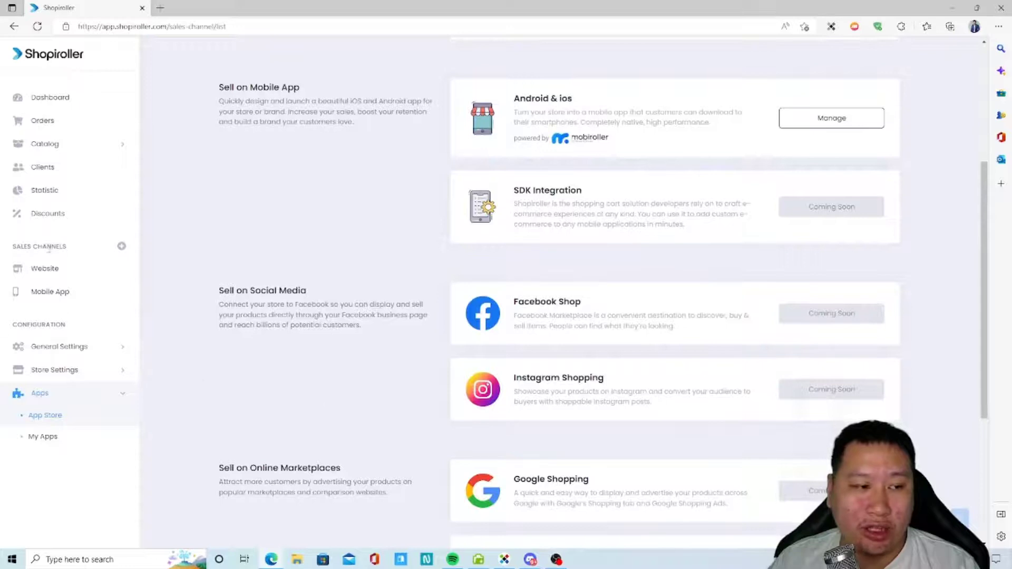
{"action": "scroll", "coordinate": [431, 335], "scroll_direction": "up", "scroll_amount": 4}
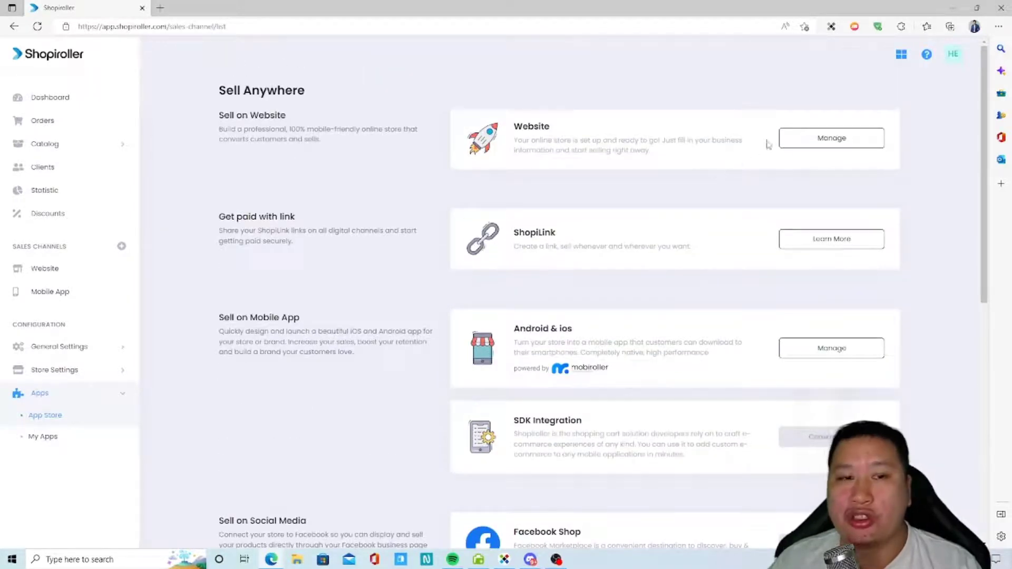
Open the website channel's management page, view the online store in a separate browser tab, and return to the management page.
{"action": "left_click", "coordinate": [794, 140]}
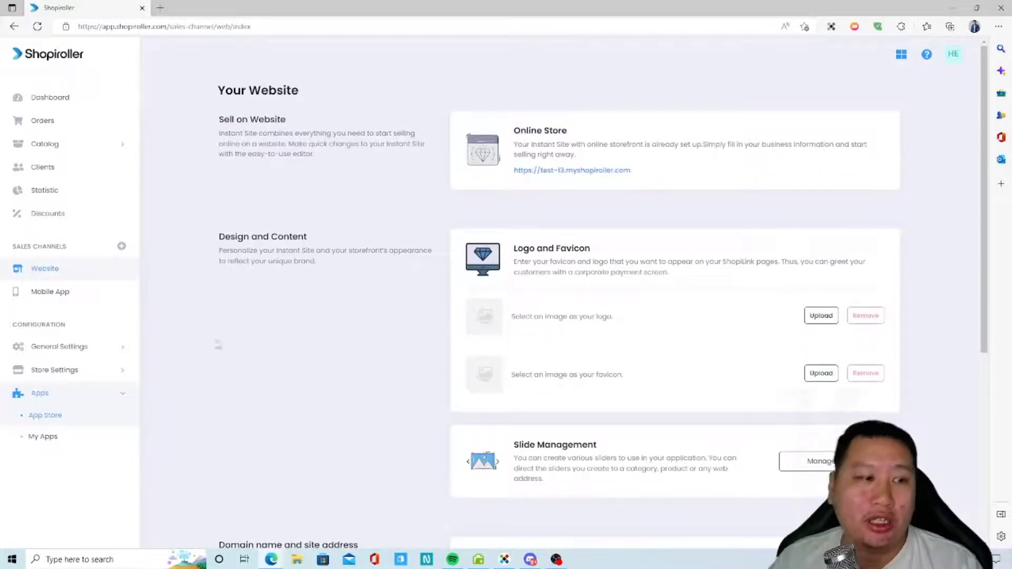
{"action": "right_click", "coordinate": [568, 171]}
{"action": "left_click", "coordinate": [593, 184]}
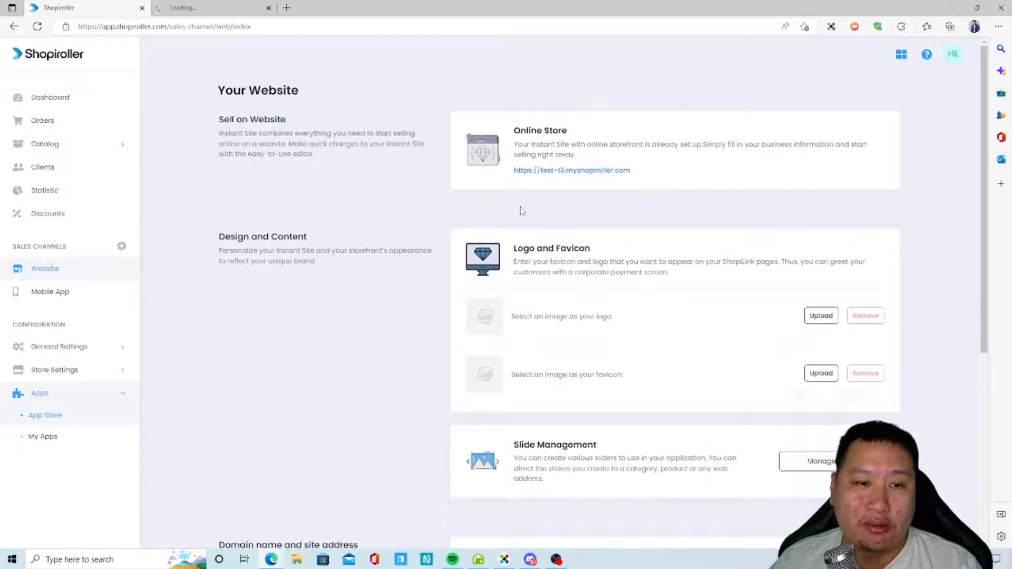
{"action": "left_click", "coordinate": [215, 7]}
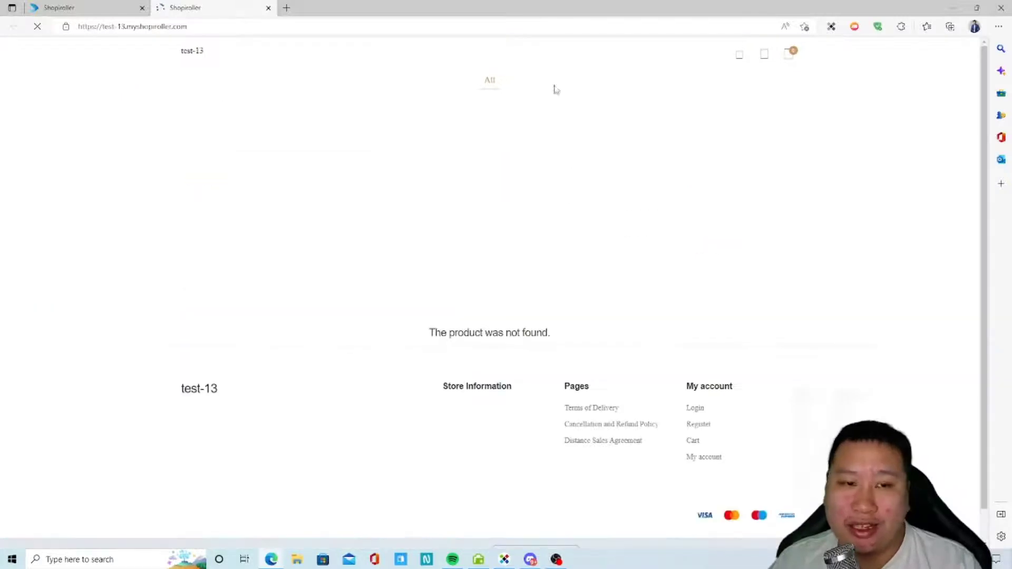
{"action": "left_click", "coordinate": [106, 7]}
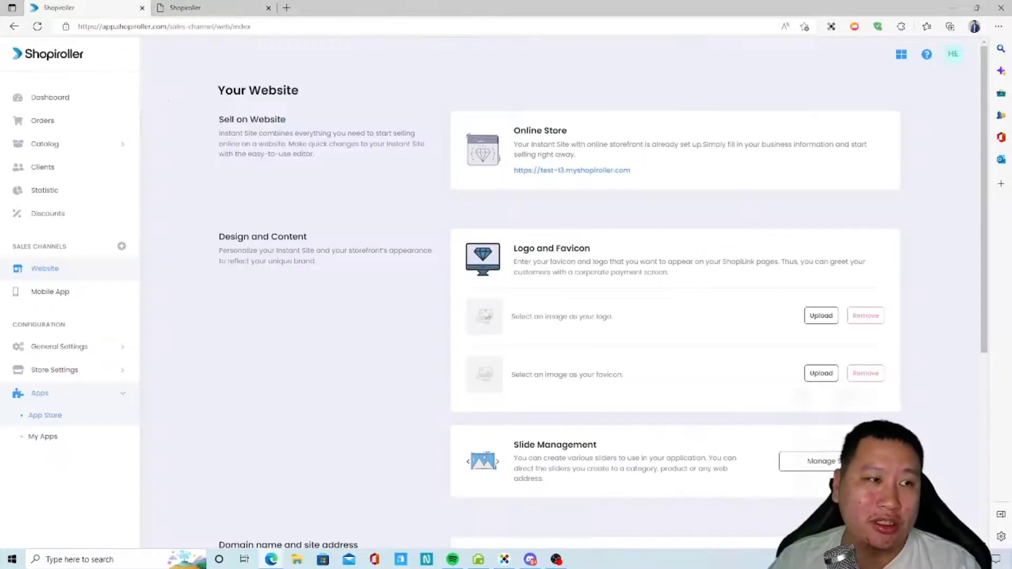
Review the website's logo and favicon, slider, site address and SEO options, including the search engine indexing setting.
{"action": "scroll", "coordinate": [632, 313], "scroll_direction": "down", "scroll_amount": 3}
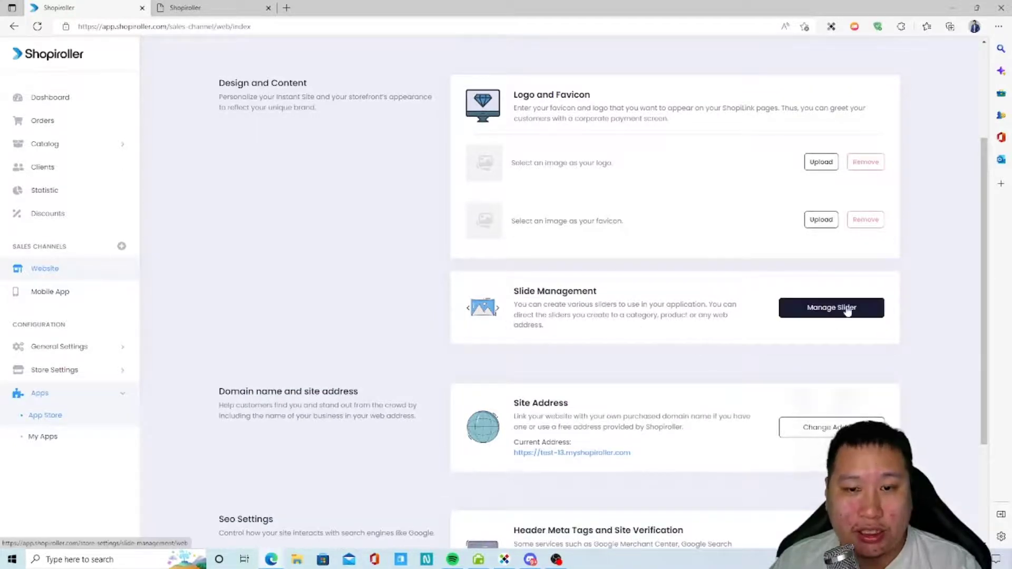
{"action": "scroll", "coordinate": [686, 356], "scroll_direction": "up", "scroll_amount": 1}
{"action": "scroll", "coordinate": [679, 354], "scroll_direction": "down", "scroll_amount": 4}
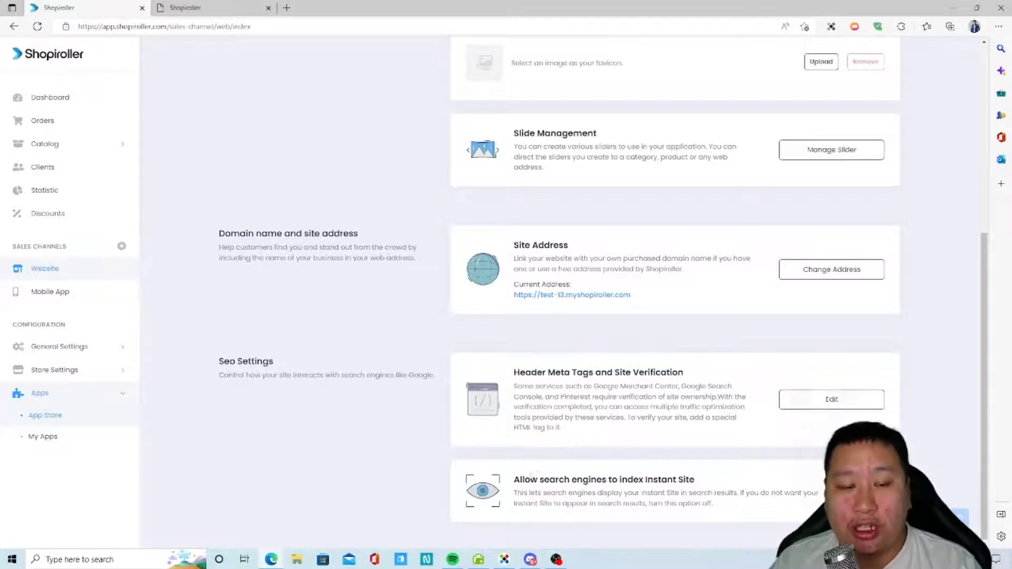
{"action": "left_click_drag", "start_coordinate": [579, 482], "coordinate": [669, 481]}
{"action": "left_click", "coordinate": [671, 495]}
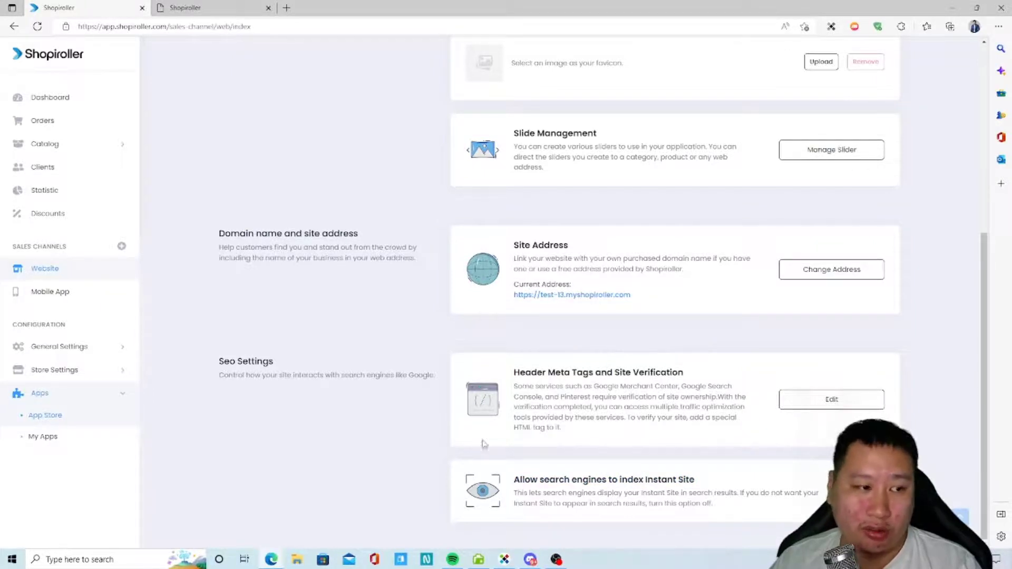
{"action": "scroll", "coordinate": [495, 398], "scroll_direction": "up", "scroll_amount": 6}
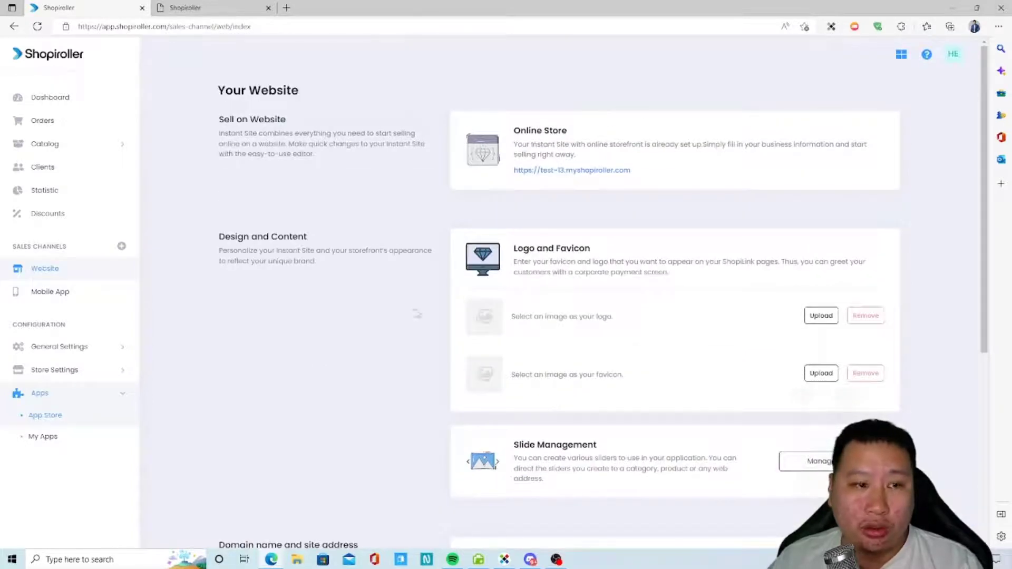
View the online store's home page and footer in the storefront tab, and return to the website management page.
{"action": "scroll", "coordinate": [400, 293], "scroll_direction": "down", "scroll_amount": 4}
{"action": "left_click", "coordinate": [168, 6]}
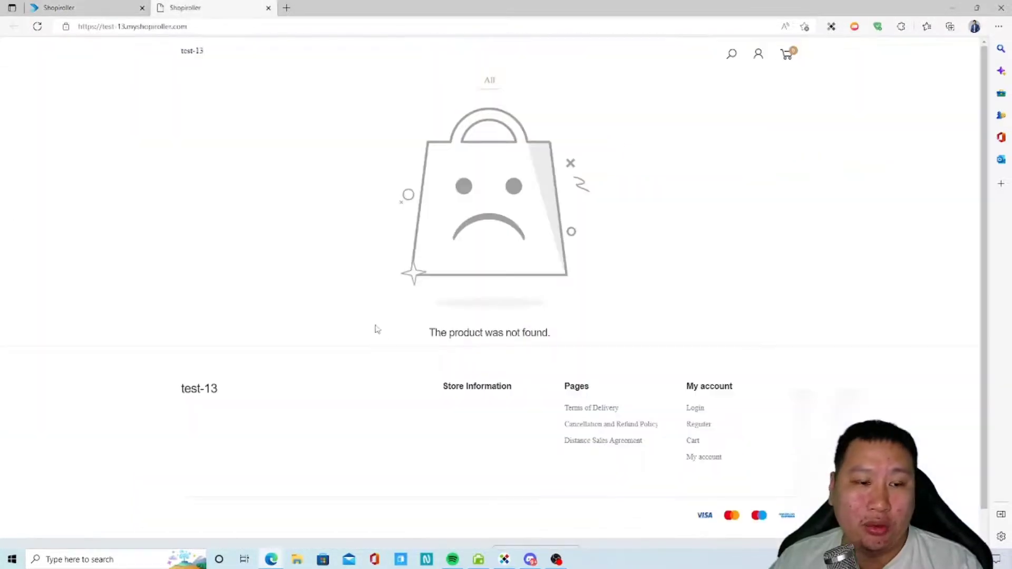
{"action": "scroll", "coordinate": [454, 354], "scroll_direction": "down", "scroll_amount": 2}
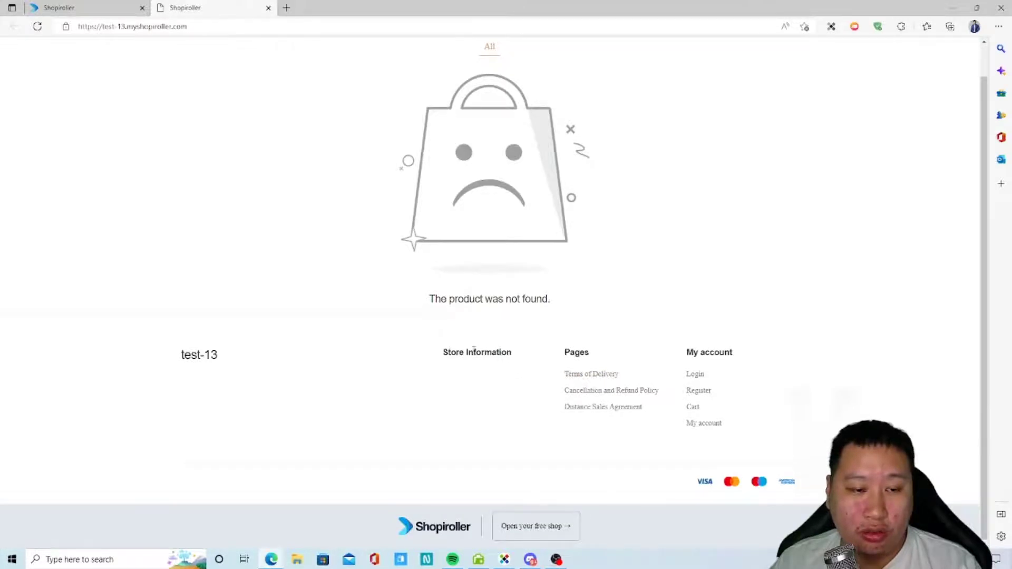
{"action": "left_click", "coordinate": [58, 7]}
{"action": "scroll", "coordinate": [519, 393], "scroll_direction": "up", "scroll_amount": 2}
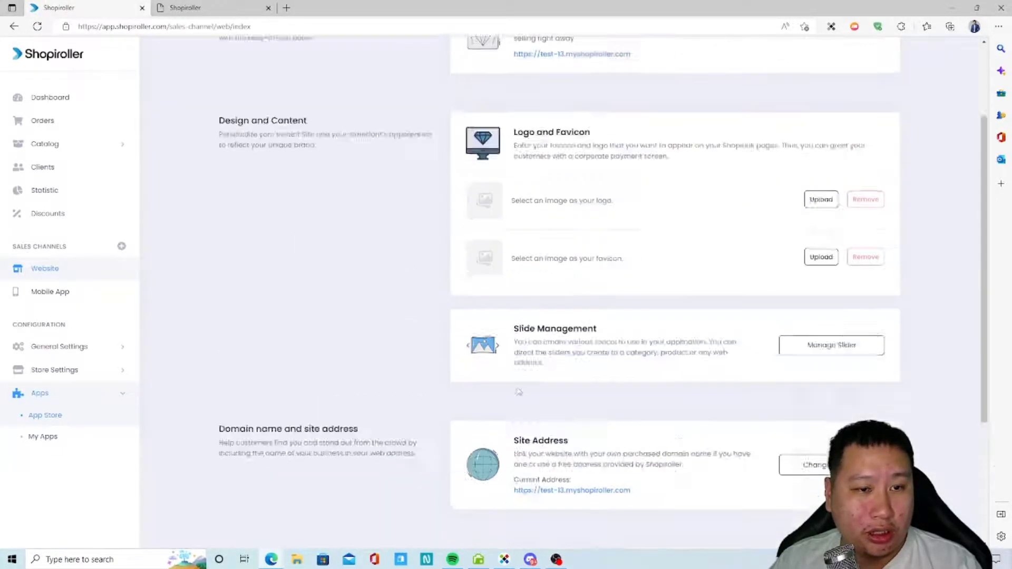
{"action": "scroll", "coordinate": [519, 392], "scroll_direction": "up", "scroll_amount": 2}
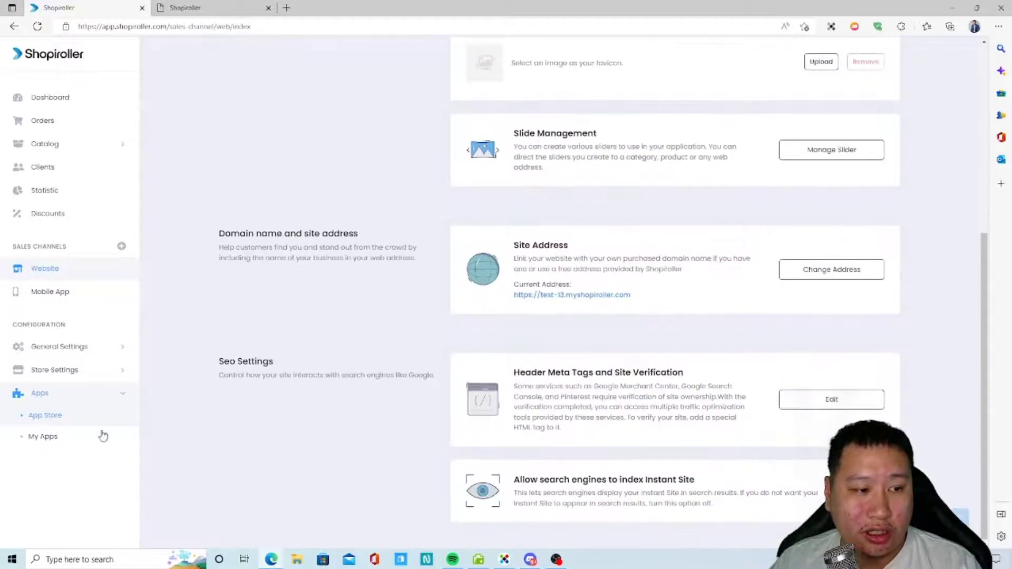
Set the store name to "Test123" in the Store Information settings and save.
{"action": "left_click", "coordinate": [55, 369]}
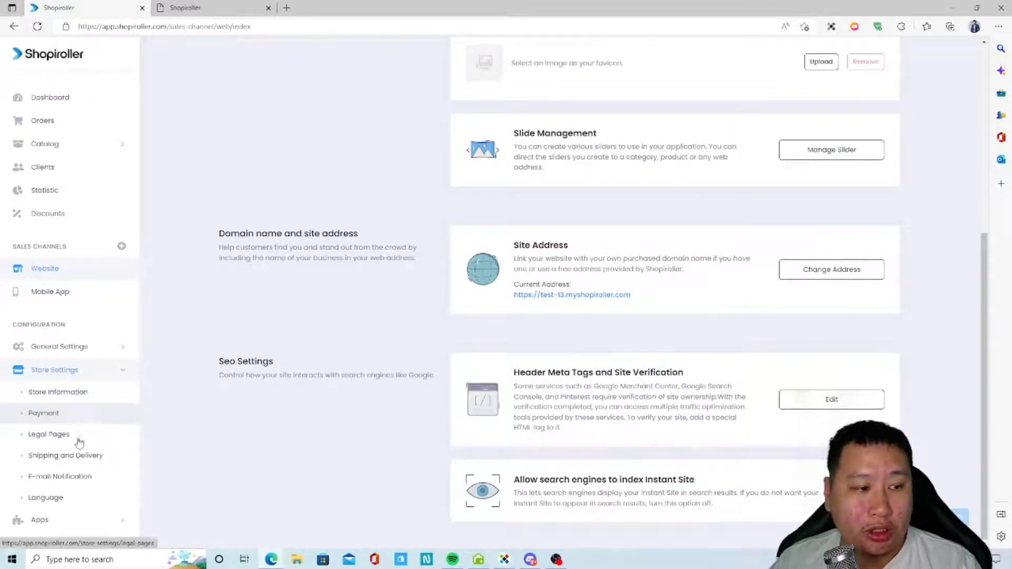
{"action": "left_click", "coordinate": [63, 392]}
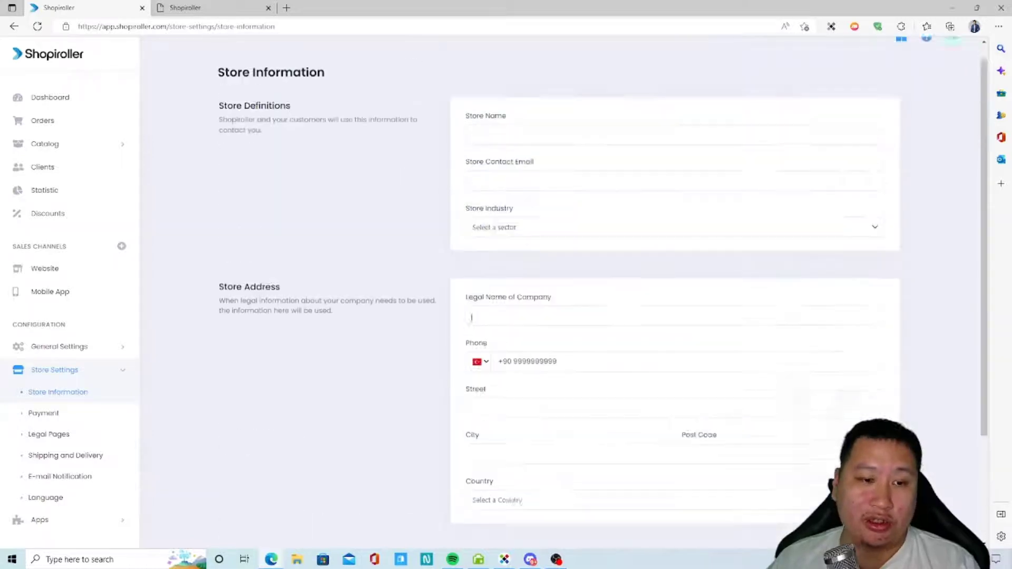
{"action": "left_click", "coordinate": [521, 154]}
{"action": "type", "text": "Test123"}
{"action": "left_click", "coordinate": [936, 375]}
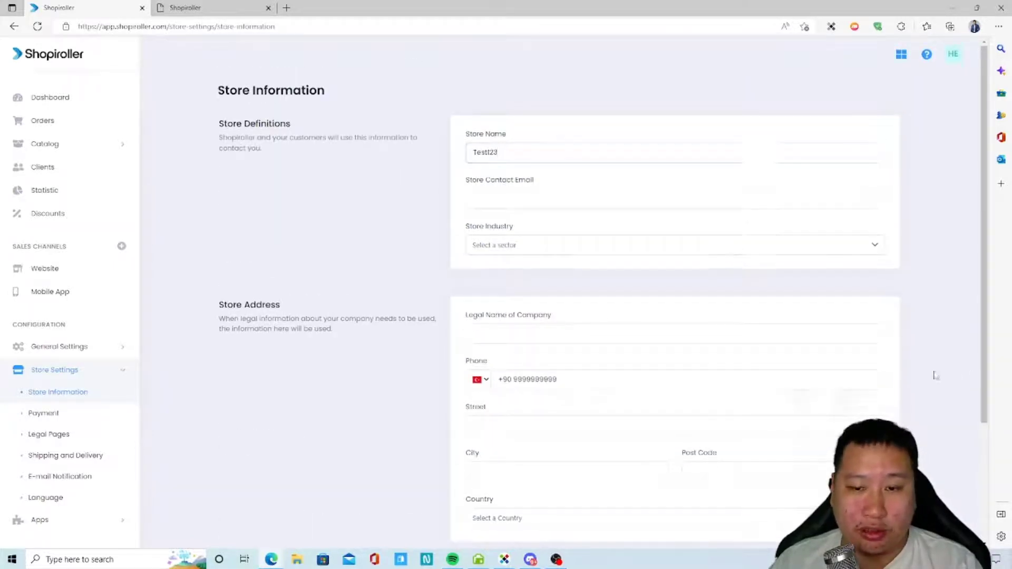
{"action": "scroll", "coordinate": [936, 375], "scroll_direction": "down", "scroll_amount": 3}
{"action": "left_click", "coordinate": [875, 500]}
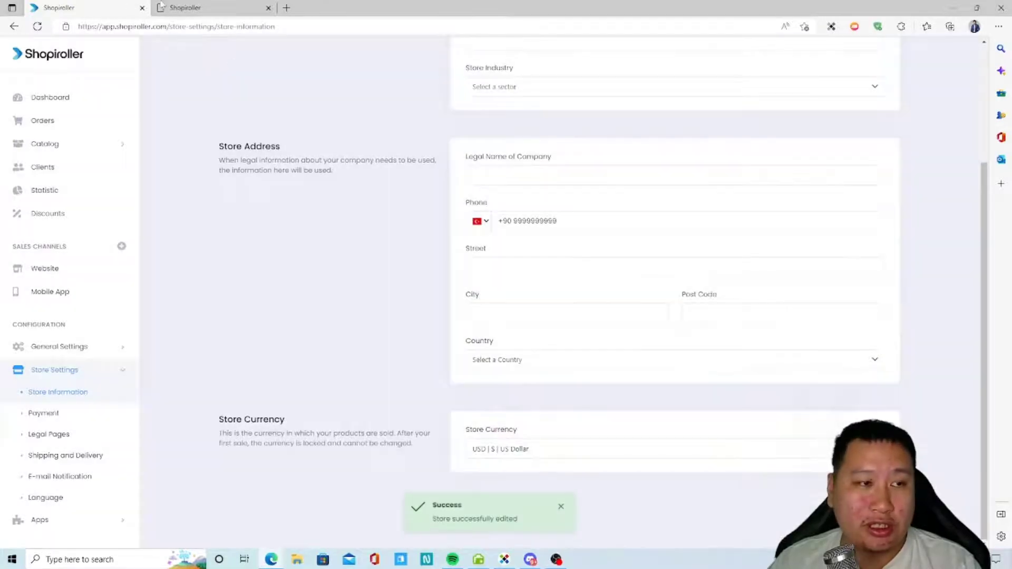
Reload the online store, check its name and Store Information footer, and return to the Store Information settings.
{"action": "left_click", "coordinate": [185, 7]}
{"action": "left_click", "coordinate": [41, 28]}
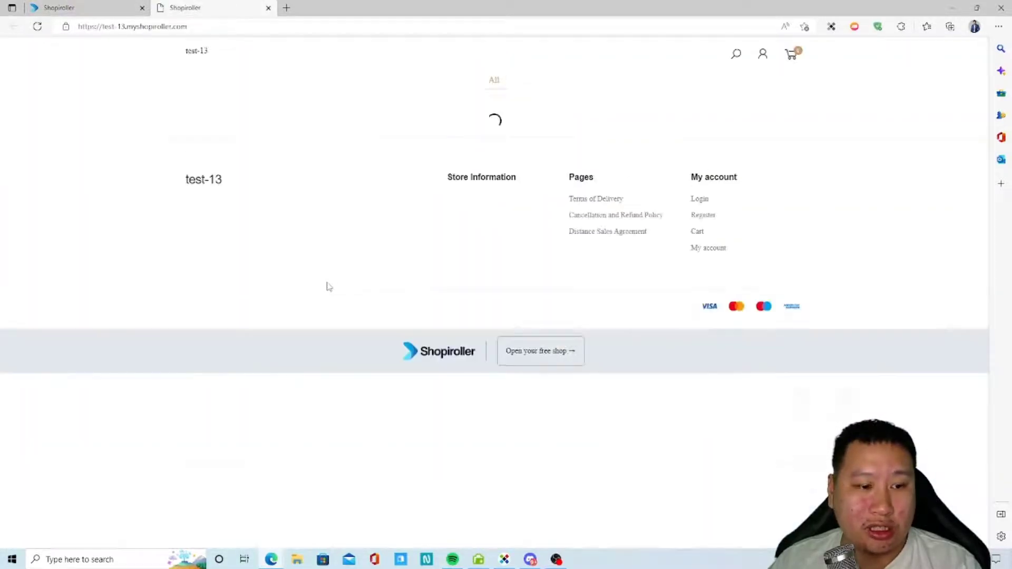
{"action": "scroll", "coordinate": [373, 306], "scroll_direction": "down", "scroll_amount": 1}
{"action": "left_click_drag", "start_coordinate": [491, 354], "coordinate": [470, 364]}
{"action": "key", "text": "ctrl+Tab"}
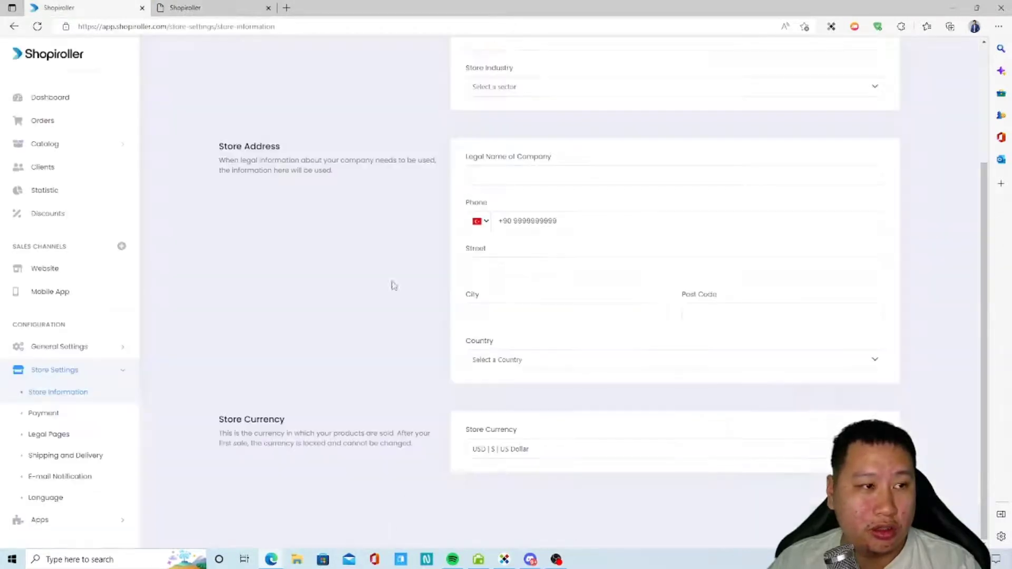
{"action": "scroll", "coordinate": [444, 334], "scroll_direction": "up", "scroll_amount": 3}
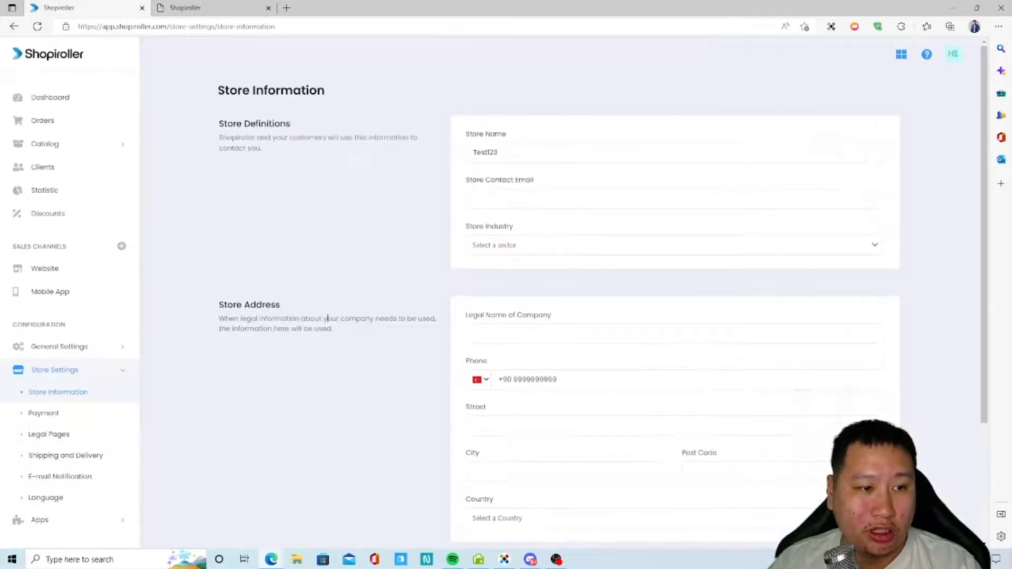
Enter "Test" as the company's legal name and "Test Street" as the street in the store address, and save.
{"action": "scroll", "coordinate": [305, 261], "scroll_direction": "down", "scroll_amount": 3}
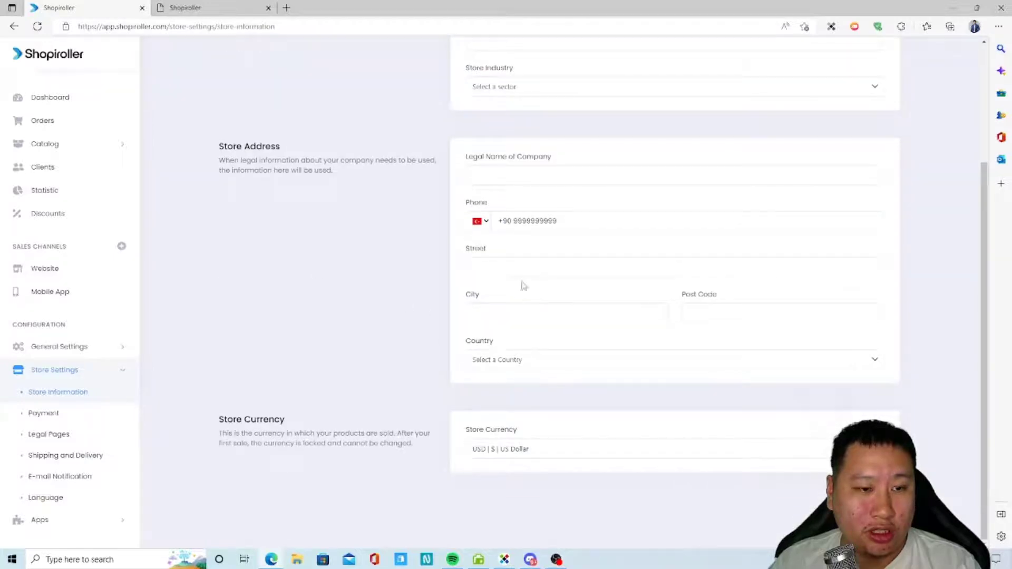
{"action": "left_click", "coordinate": [534, 175]}
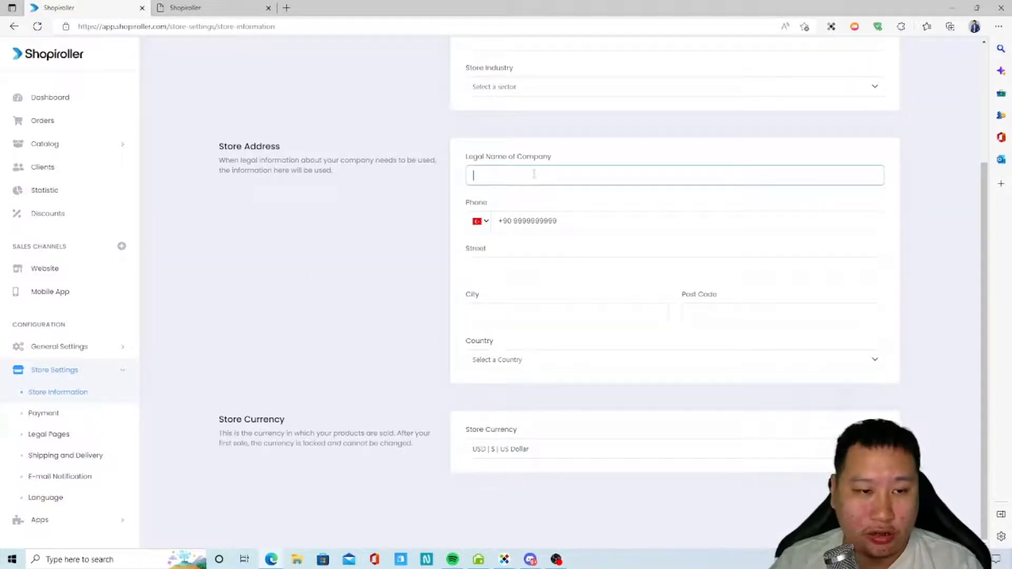
{"action": "left_click", "coordinate": [550, 268]}
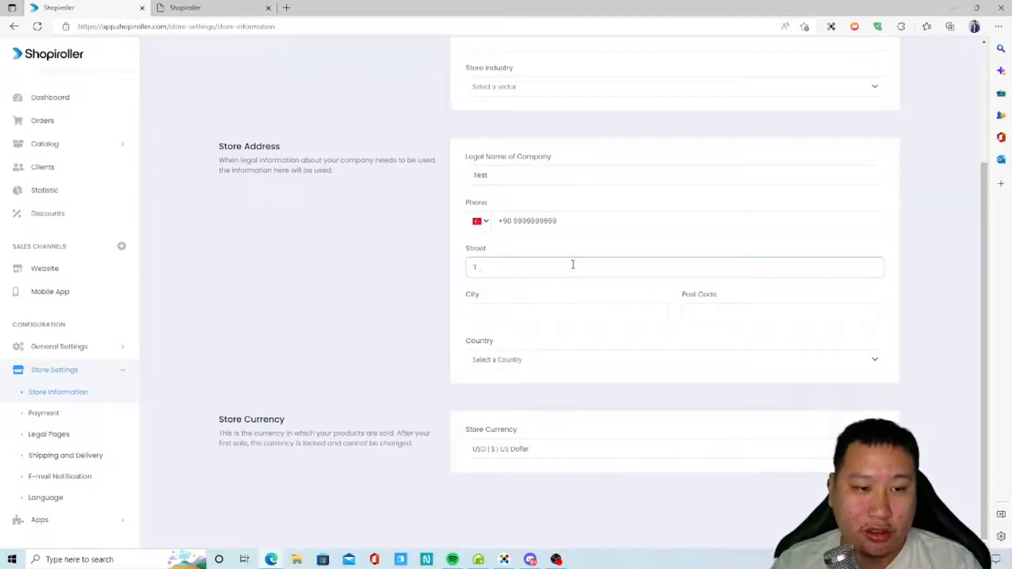
{"action": "type", "text": "Test Street"}
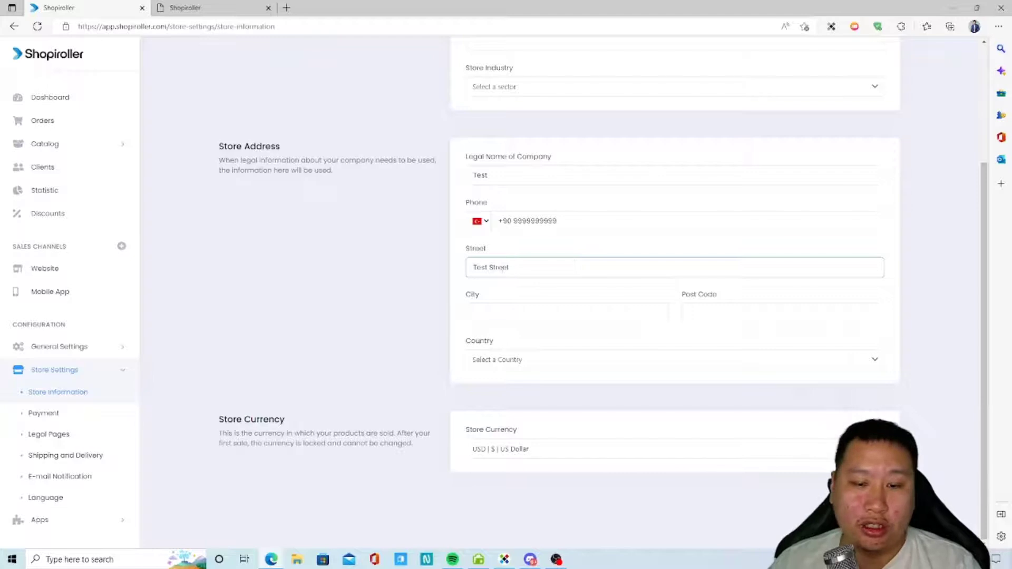
{"action": "key", "text": "Return"}
Reload the online store and check its Store Information footer for the legal name and street.
{"action": "key", "text": "ctrl+Tab"}
{"action": "key", "text": "F5"}
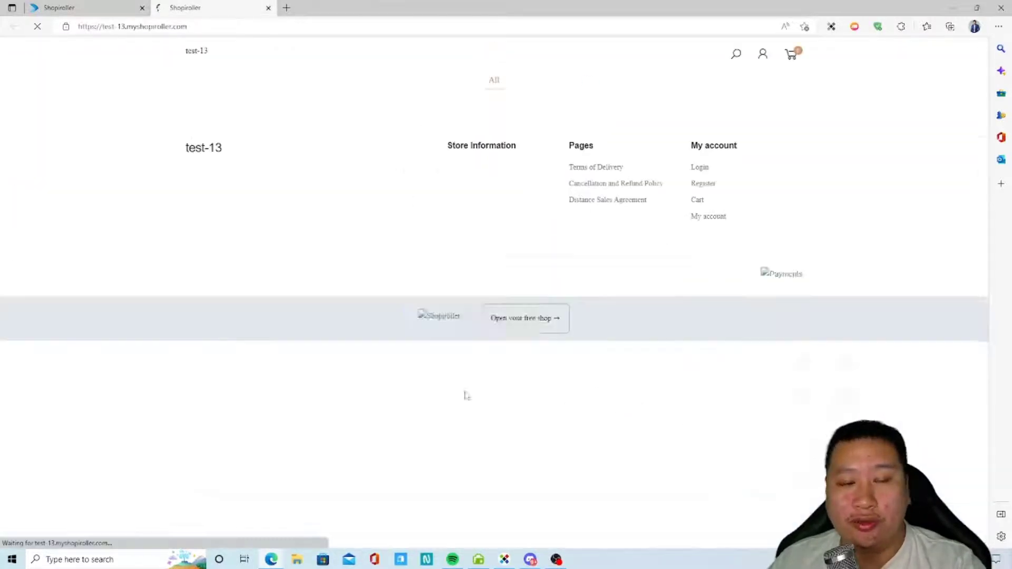
{"action": "left_click_drag", "start_coordinate": [435, 396], "coordinate": [507, 398]}
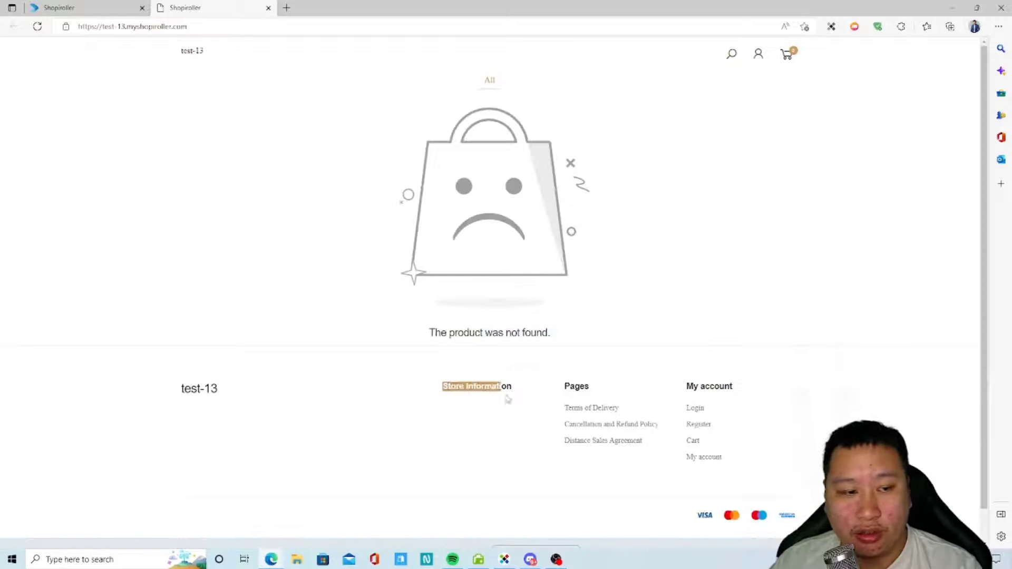
{"action": "left_click", "coordinate": [457, 398]}
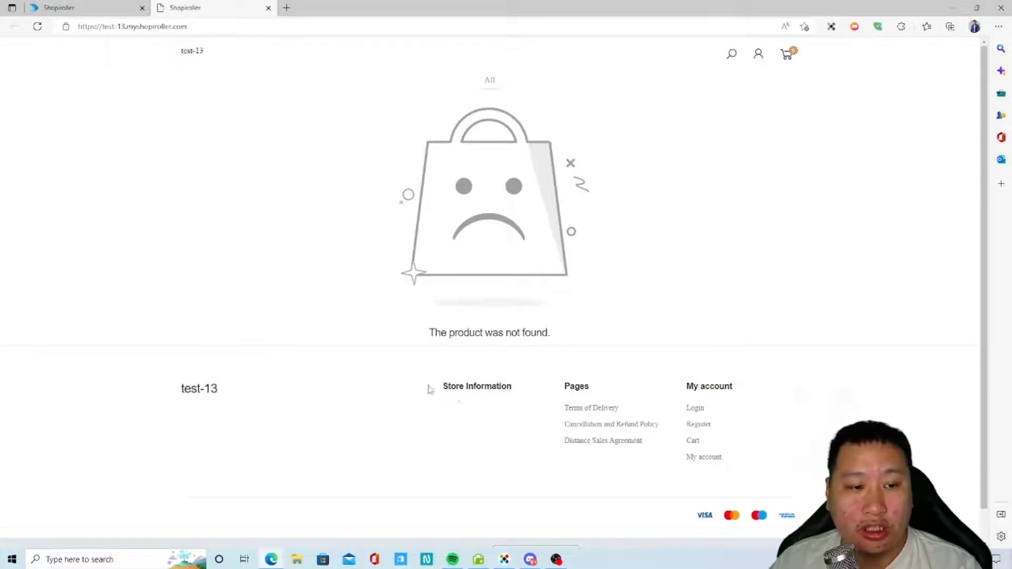
Set the store address country to Singapore and save the store information.
{"action": "left_click", "coordinate": [68, 6]}
{"action": "left_click", "coordinate": [553, 361]}
{"action": "type", "text": "singapore"}
{"action": "left_click", "coordinate": [524, 411]}
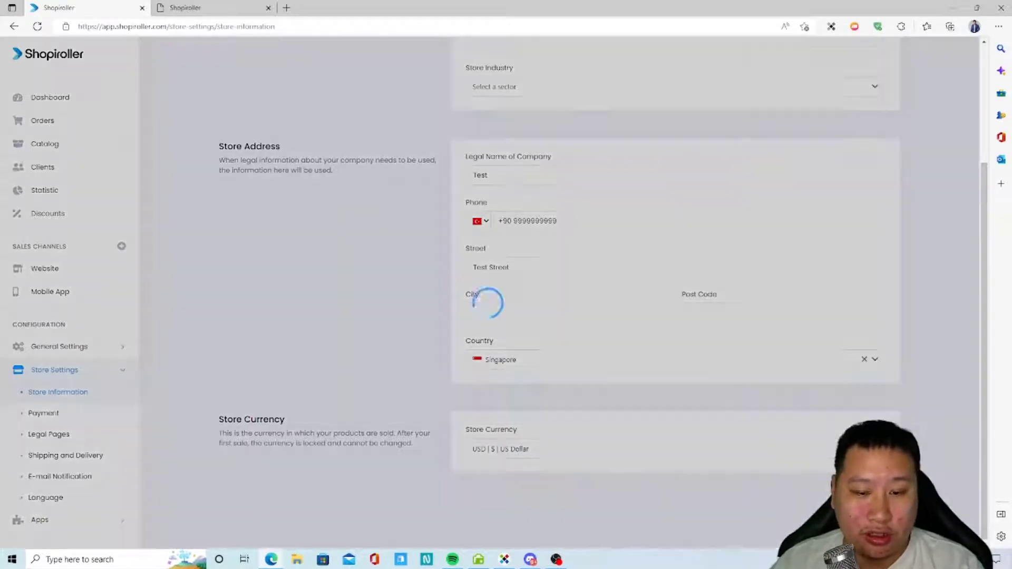
Reload the online store, compare its footer with the saved store name and address, and return to the admin panel.
{"action": "key", "text": "ctrl+Tab"}
{"action": "key", "text": "F5"}
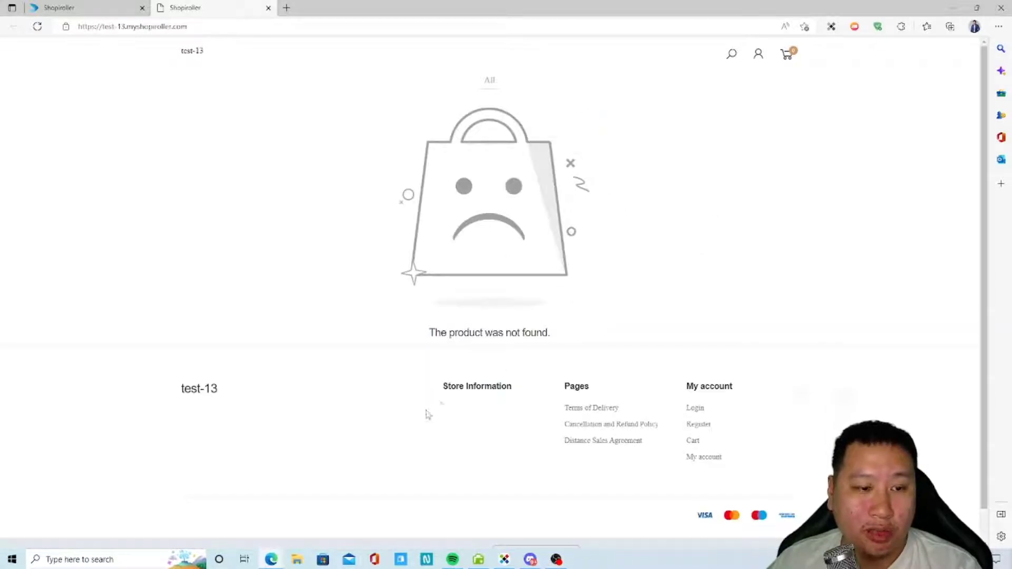
{"action": "key", "text": "ctrl+Tab"}
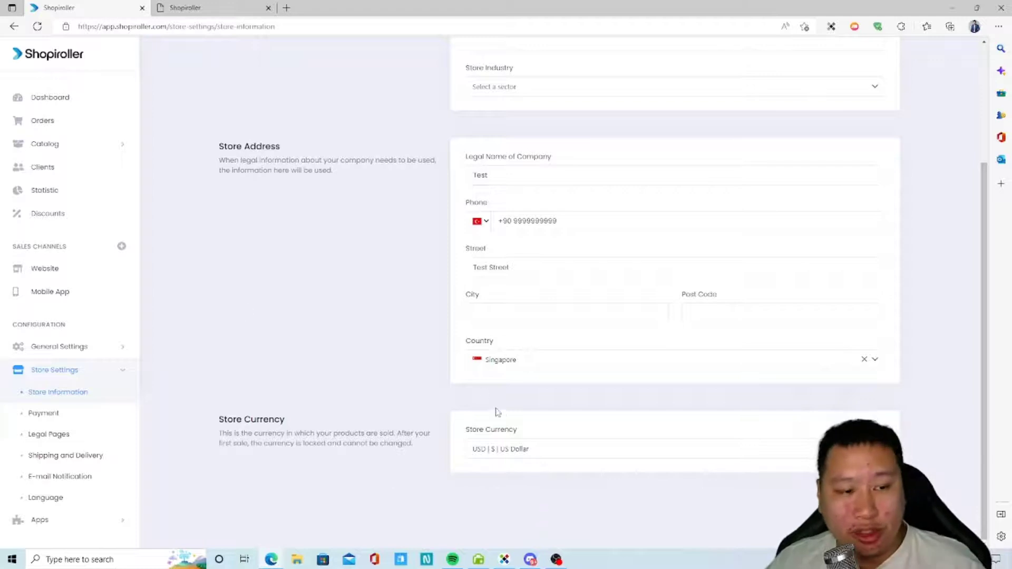
{"action": "key", "text": "ctrl+Tab"}
{"action": "left_click_drag", "start_coordinate": [459, 390], "coordinate": [477, 409]}
{"action": "left_click", "coordinate": [486, 431]}
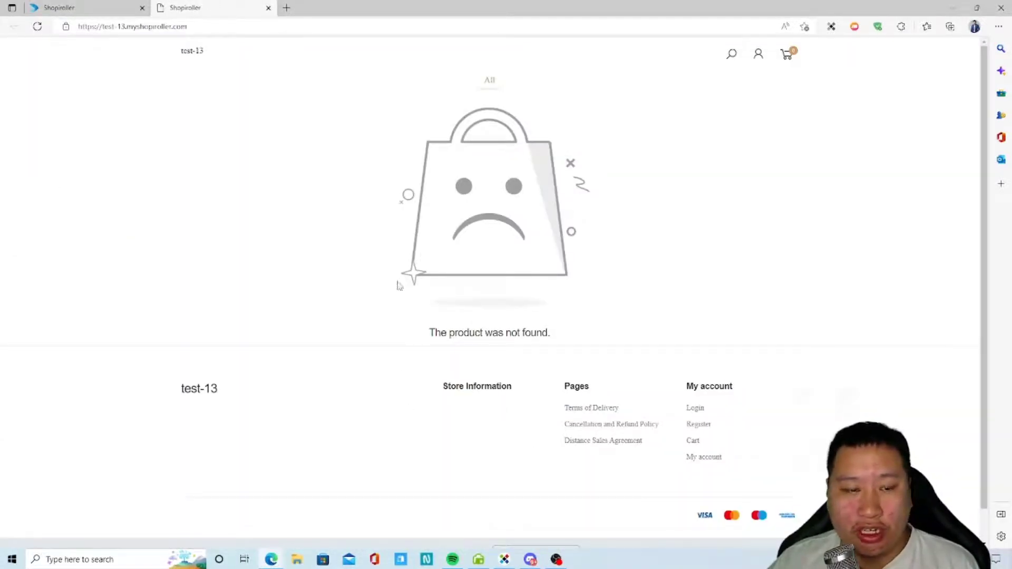
{"action": "key", "text": "ctrl+Tab"}
{"action": "scroll", "coordinate": [314, 324], "scroll_direction": "up", "scroll_amount": 3}
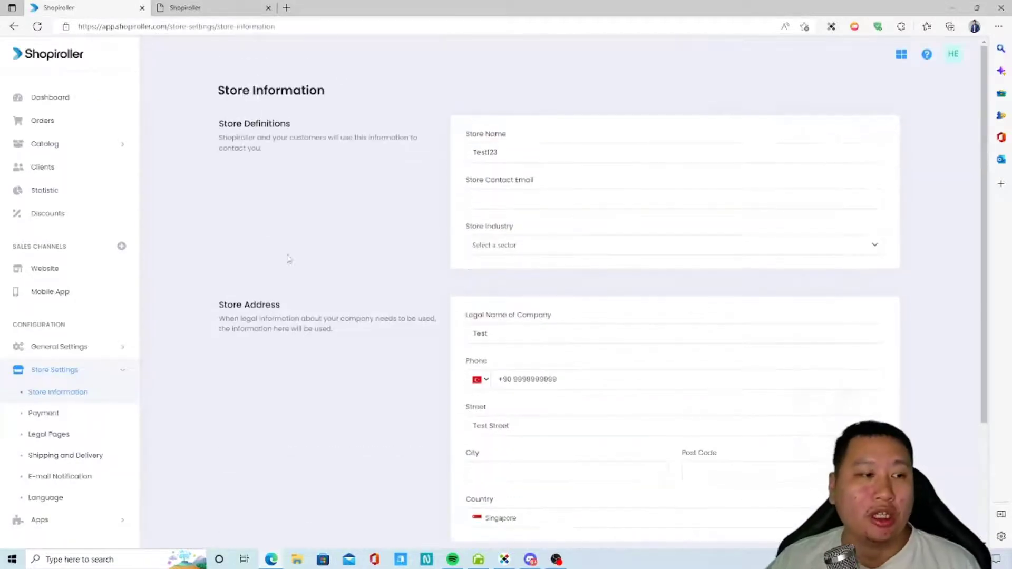
{"action": "key", "text": "ctrl+Tab"}
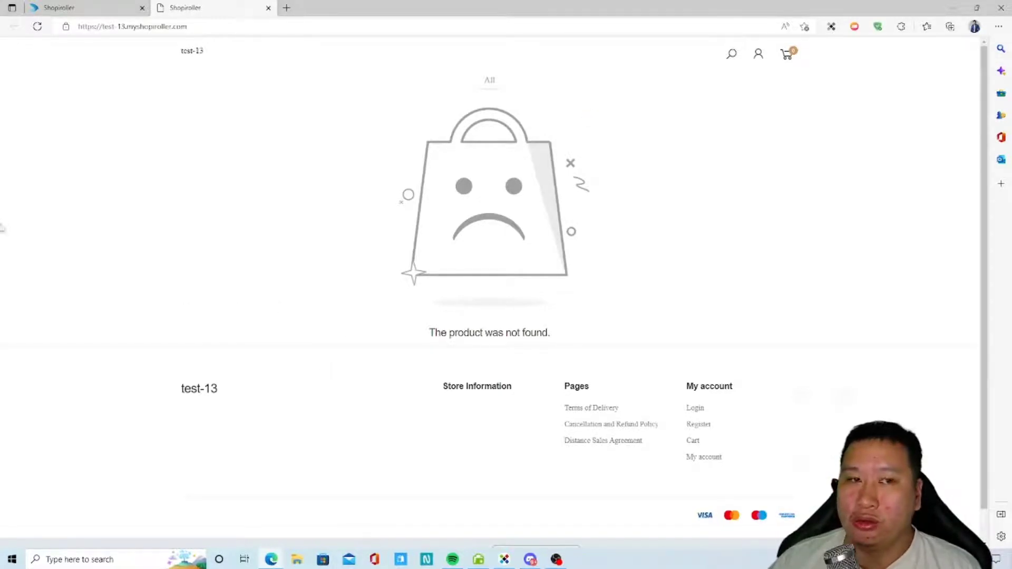
{"action": "left_click", "coordinate": [67, 5]}
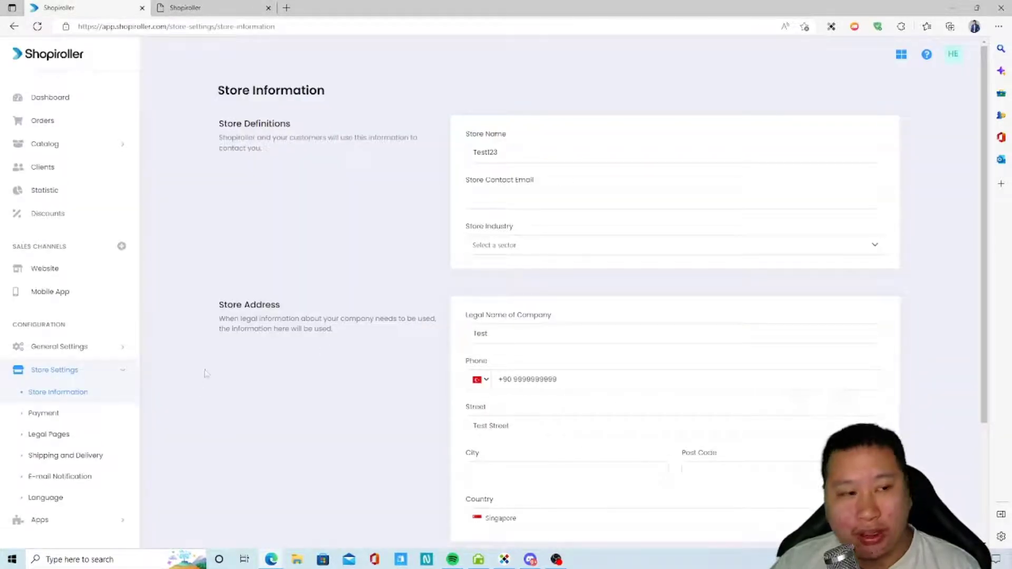
View the dashboard, the Orders page and the list of Catalog sections.
{"action": "left_click", "coordinate": [65, 143]}
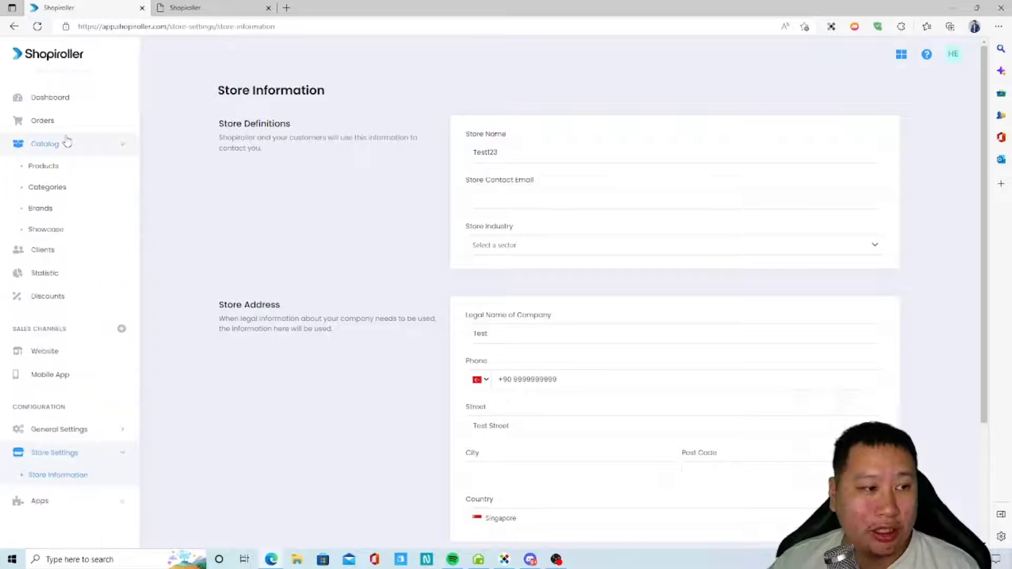
{"action": "left_click", "coordinate": [67, 98]}
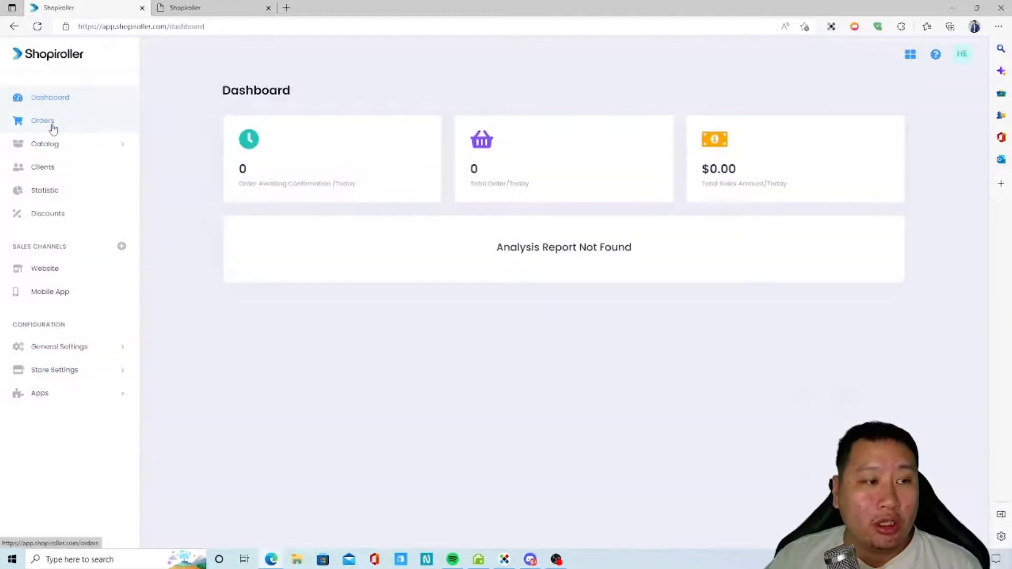
{"action": "left_click", "coordinate": [50, 123]}
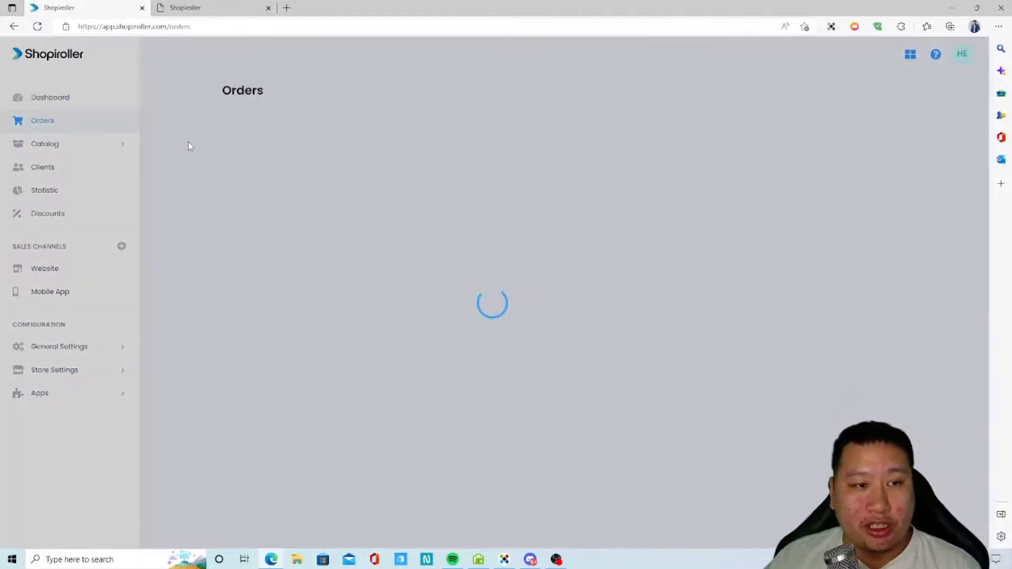
{"action": "left_click", "coordinate": [116, 148]}
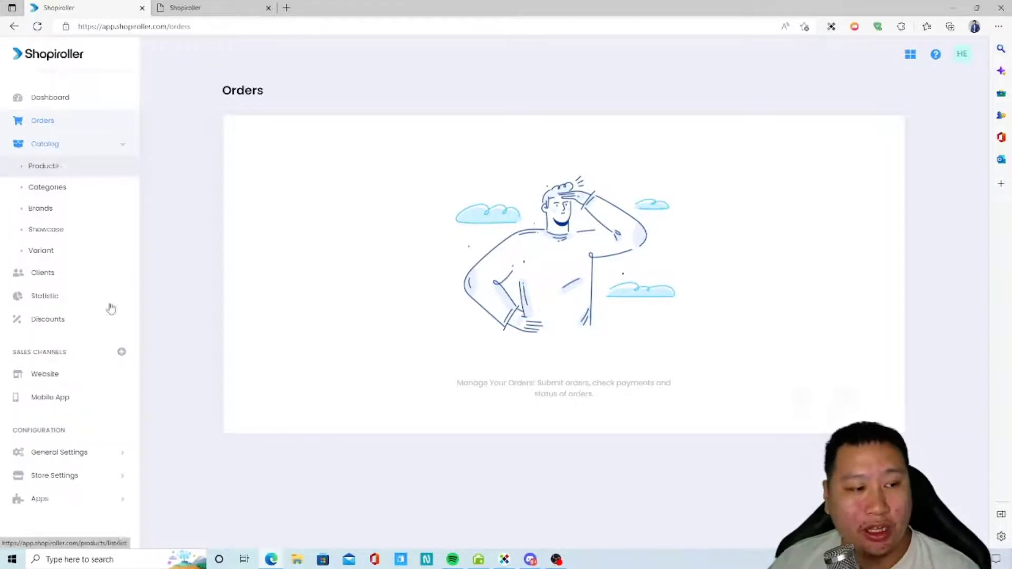
Open the ShopiLink channel's page from the full sales channel list.
{"action": "left_click", "coordinate": [121, 353]}
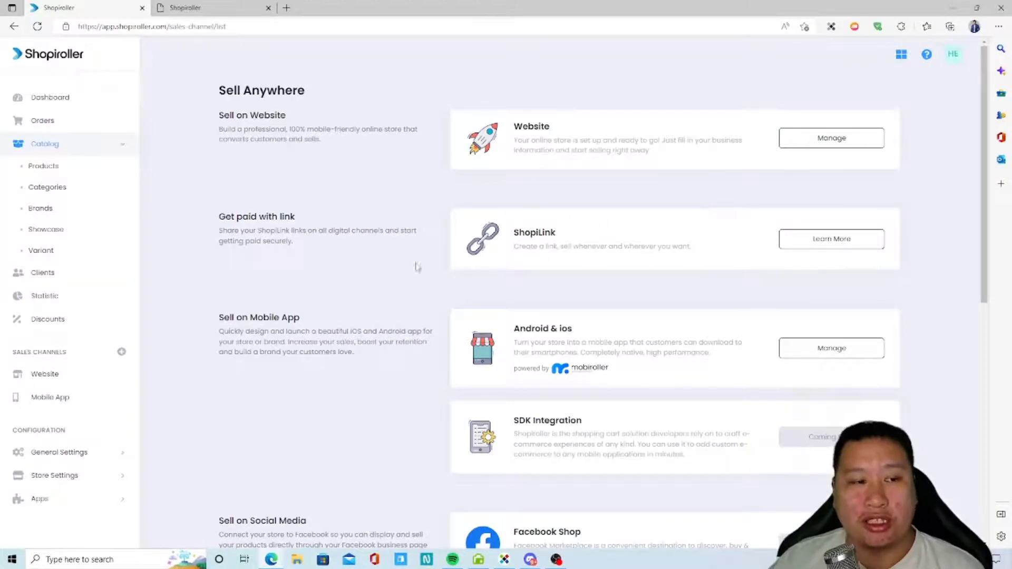
{"action": "left_click", "coordinate": [805, 245]}
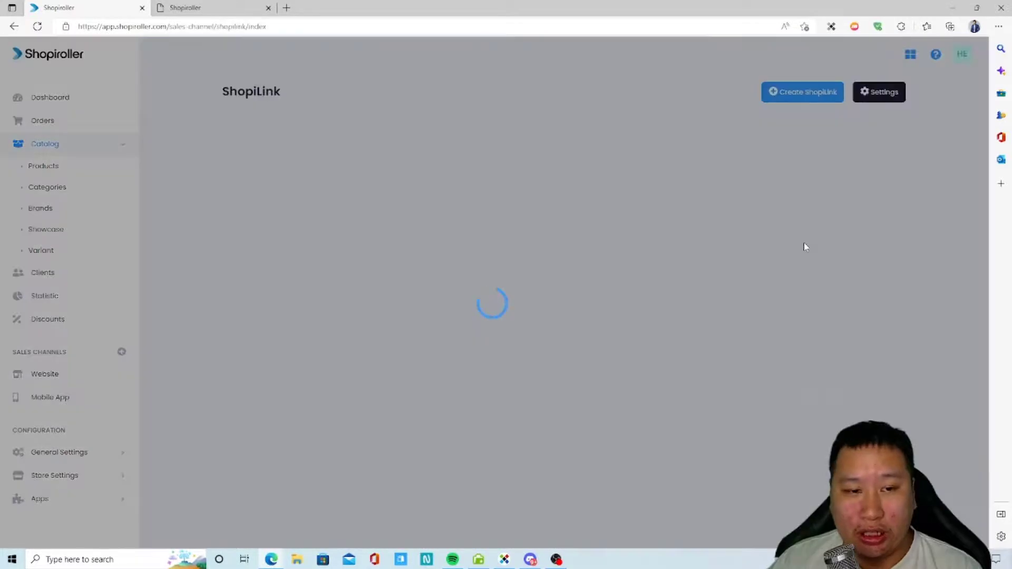
Open the Mobile App sales channel page and review its connected apps, design and content, and general settings sections.
{"action": "left_click", "coordinate": [570, 138]}
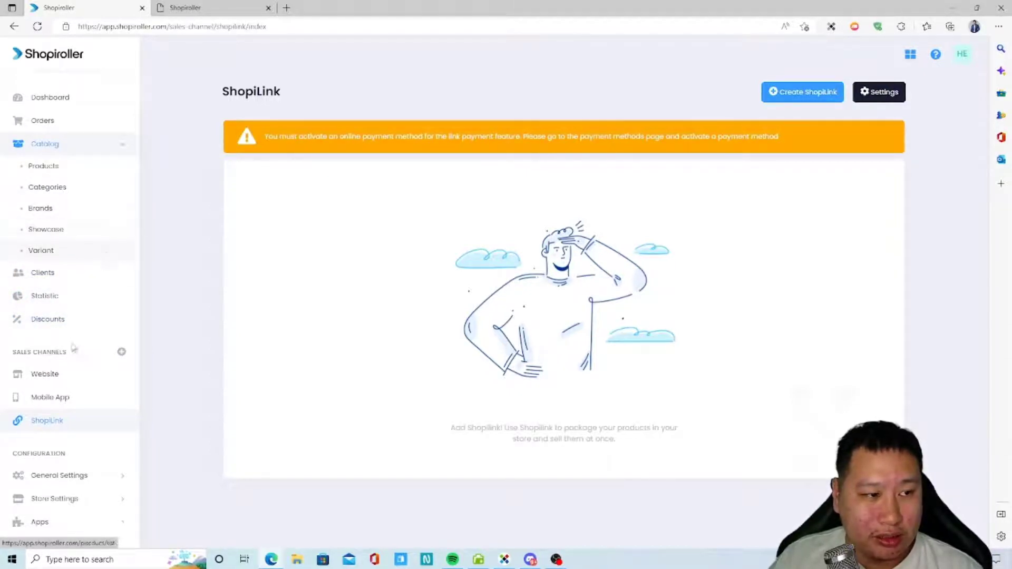
{"action": "left_click", "coordinate": [83, 405]}
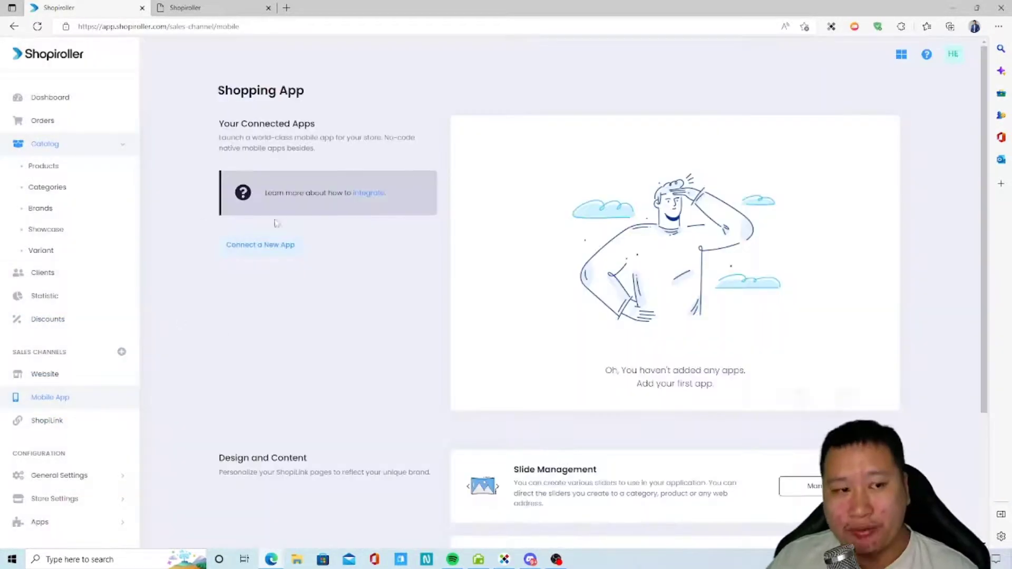
{"action": "scroll", "coordinate": [393, 357], "scroll_direction": "down", "scroll_amount": 3}
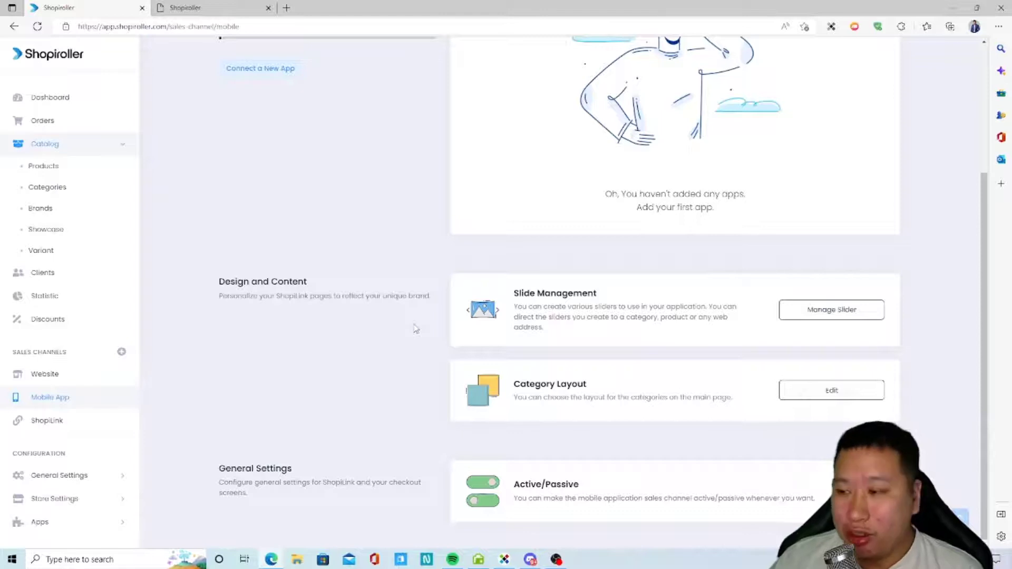
{"action": "scroll", "coordinate": [411, 333], "scroll_direction": "up", "scroll_amount": 3}
{"action": "scroll", "coordinate": [409, 334], "scroll_direction": "down", "scroll_amount": 1}
{"action": "scroll", "coordinate": [409, 335], "scroll_direction": "up", "scroll_amount": 1}
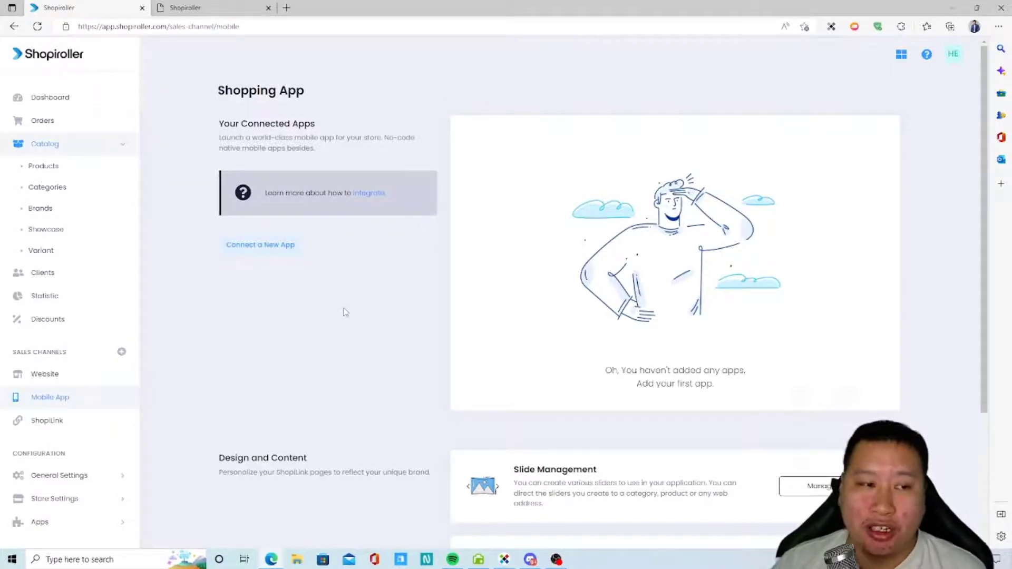
View the app name and platform fields of the Connect a New App form and close it without saving.
{"action": "left_click", "coordinate": [280, 247]}
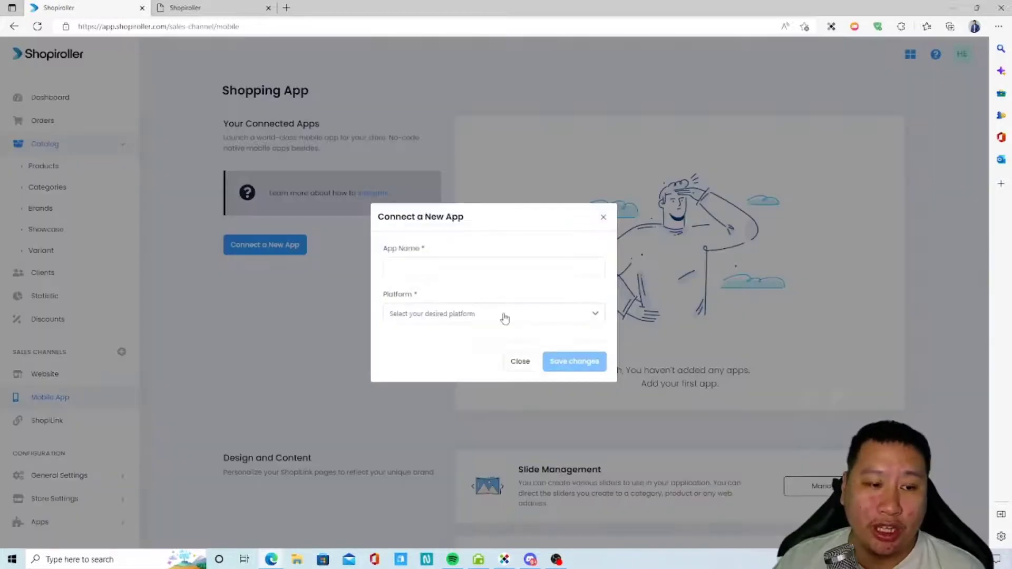
{"action": "left_click", "coordinate": [504, 318]}
{"action": "left_click", "coordinate": [267, 261]}
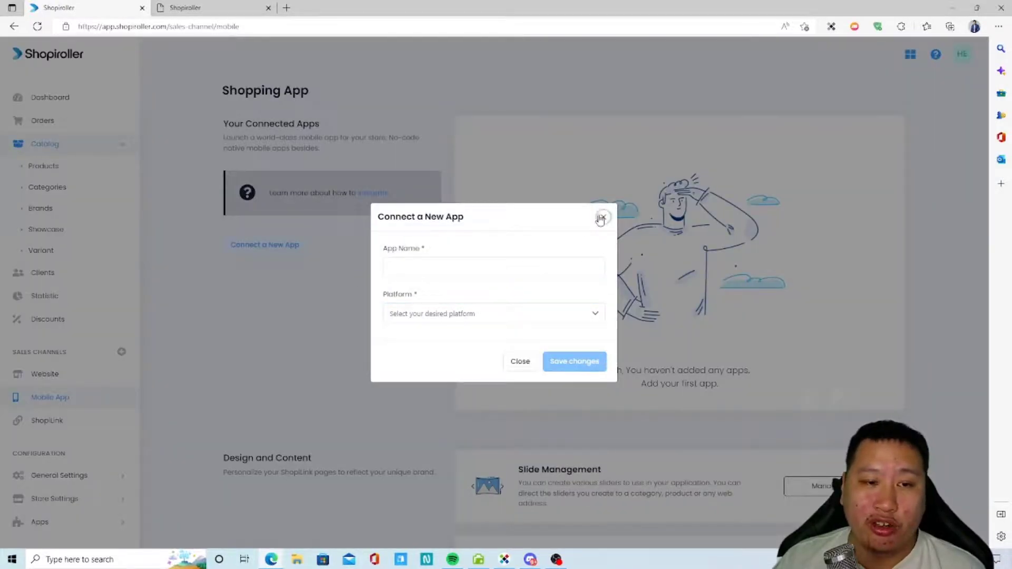
{"action": "left_click", "coordinate": [601, 218]}
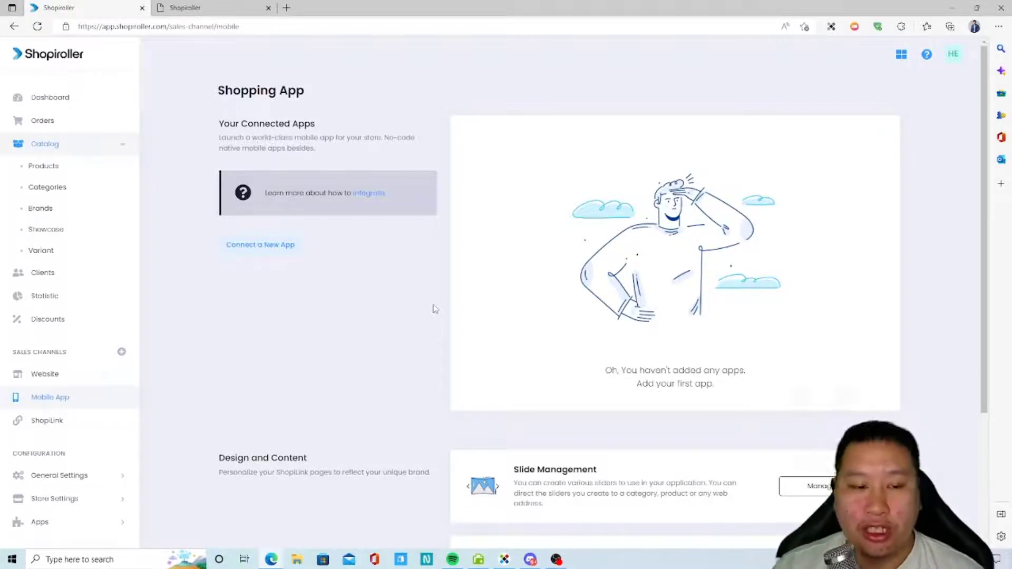
Review the mobile app's slide, category layout and active/passive options, look at the online store, and return to the admin panel.
{"action": "scroll", "coordinate": [410, 410], "scroll_direction": "down", "scroll_amount": 3}
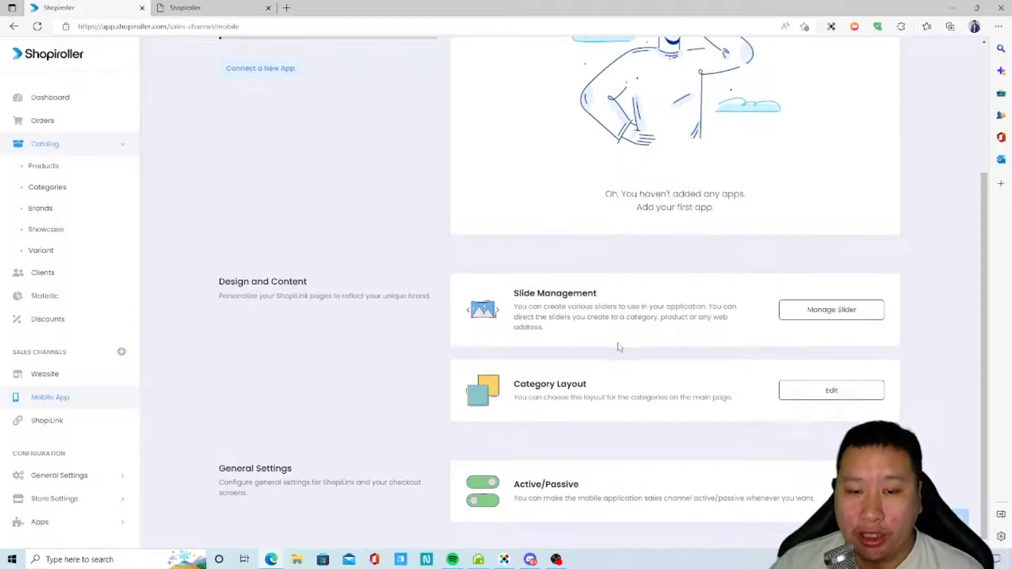
{"action": "scroll", "coordinate": [425, 292], "scroll_direction": "up", "scroll_amount": 3}
{"action": "scroll", "coordinate": [426, 292], "scroll_direction": "down", "scroll_amount": 3}
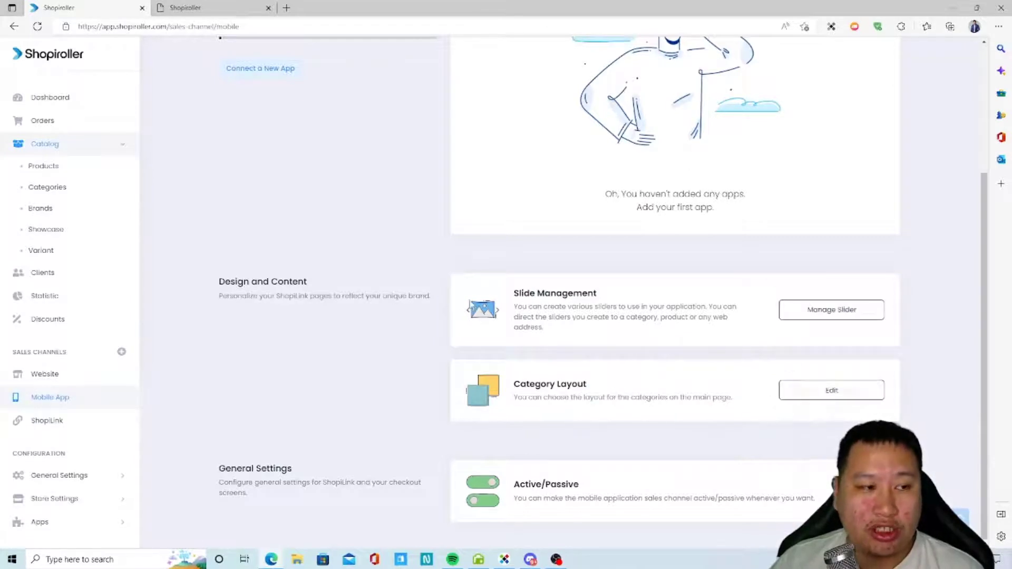
{"action": "left_click", "coordinate": [209, 9]}
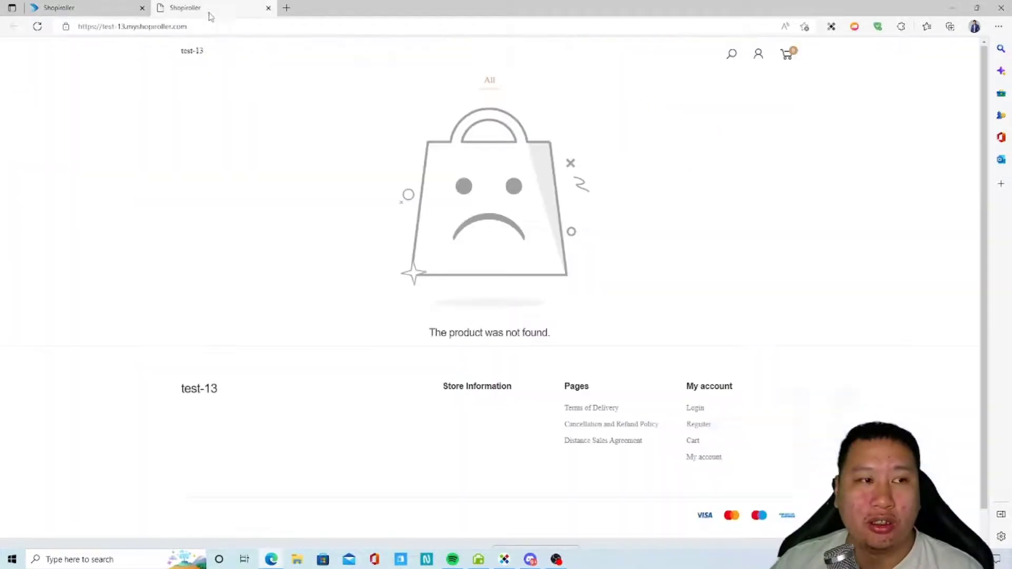
{"action": "left_click", "coordinate": [63, 7]}
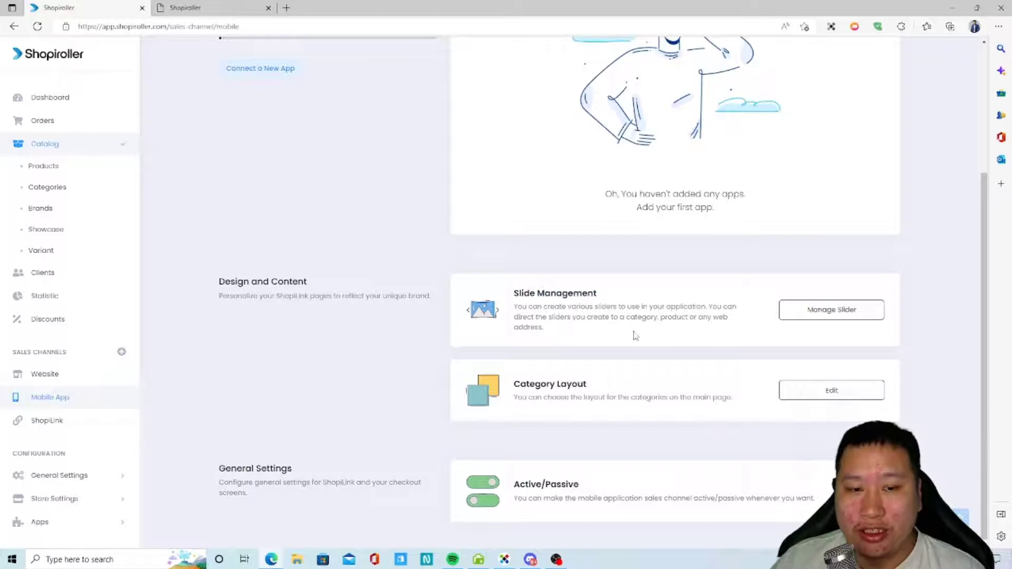
View the Category Layout options for the mobile app and close them without saving.
{"action": "left_click", "coordinate": [825, 393]}
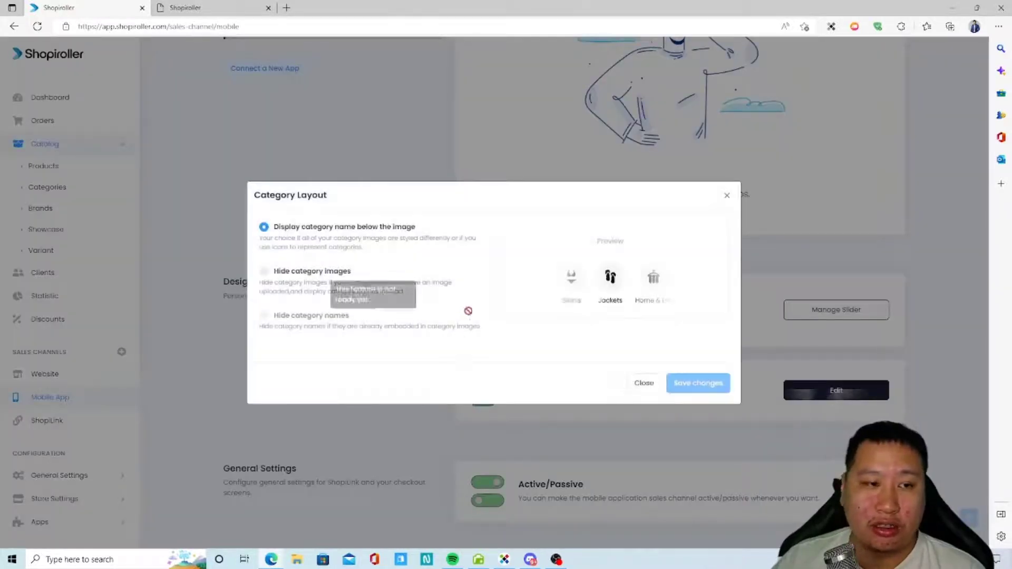
{"action": "left_click", "coordinate": [640, 384]}
{"action": "scroll", "coordinate": [402, 391], "scroll_direction": "up", "scroll_amount": 3}
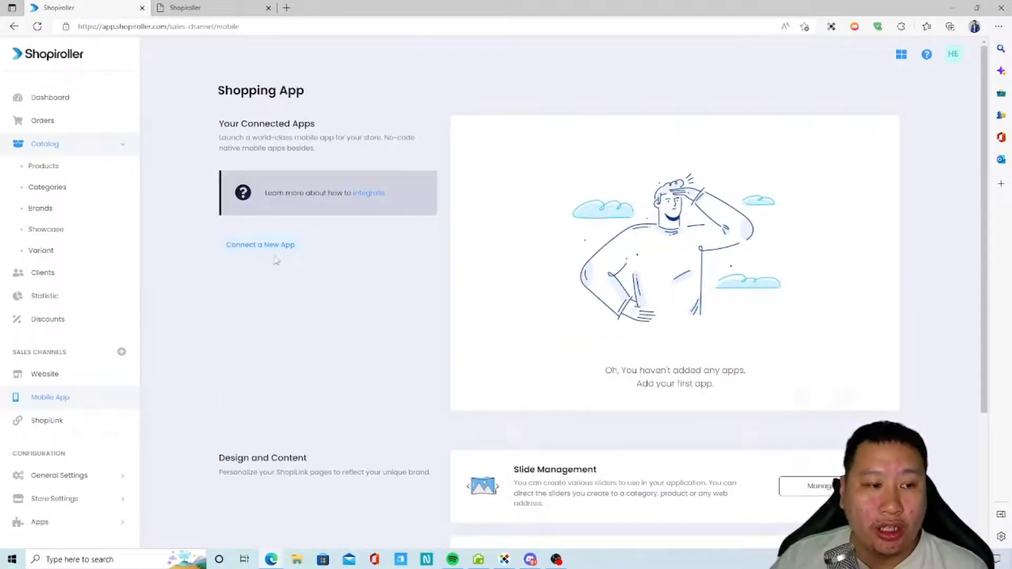
Reopen the Connect a New App form, check its required fields, and close it without connecting an app.
{"action": "left_click", "coordinate": [275, 259]}
{"action": "left_click", "coordinate": [429, 266]}
{"action": "left_click", "coordinate": [457, 315]}
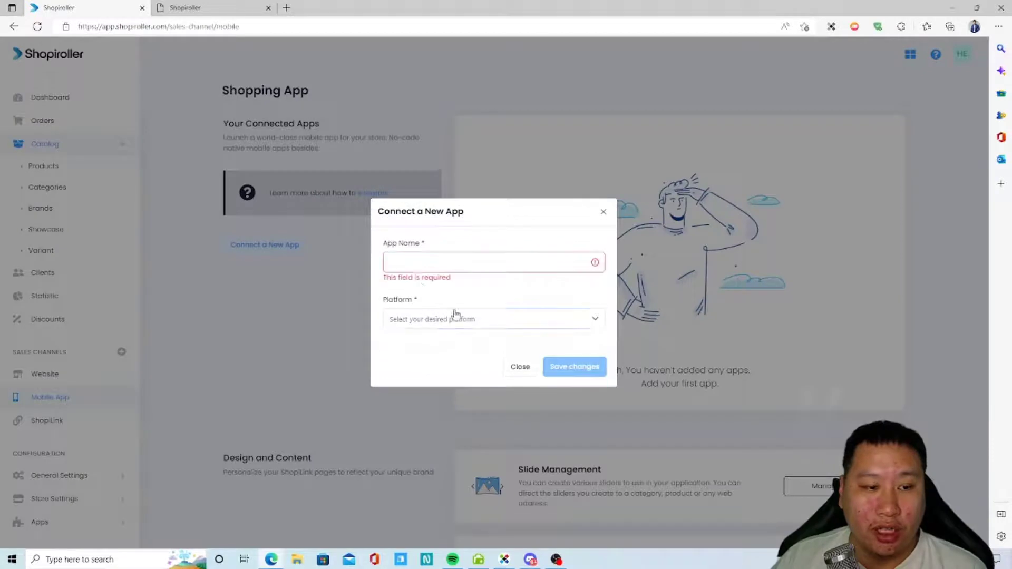
{"action": "left_click", "coordinate": [430, 378]}
{"action": "left_click", "coordinate": [521, 370]}
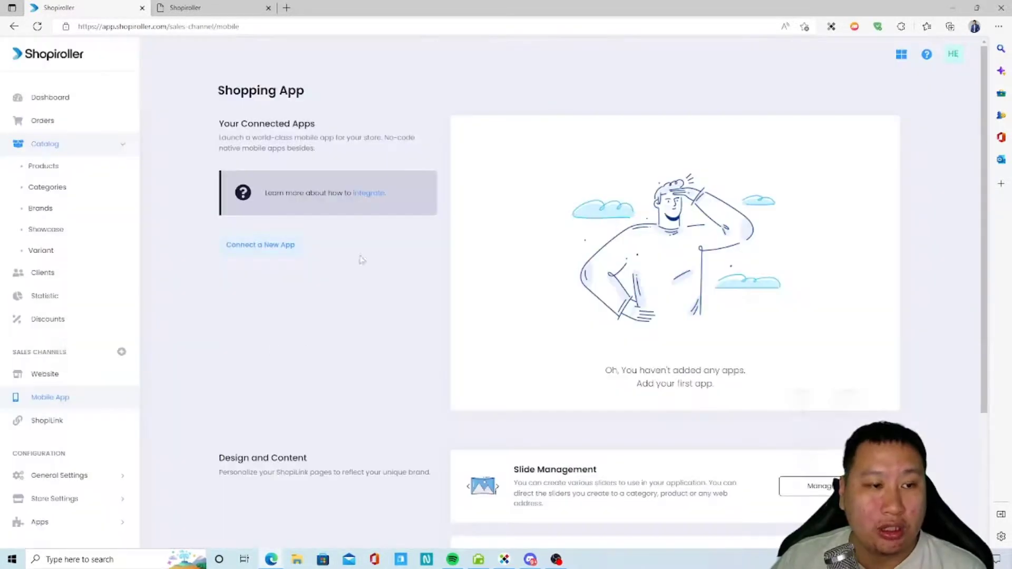
Open the mobile app integration guide in a new tab and read through its steps to the end.
{"action": "right_click", "coordinate": [363, 204]}
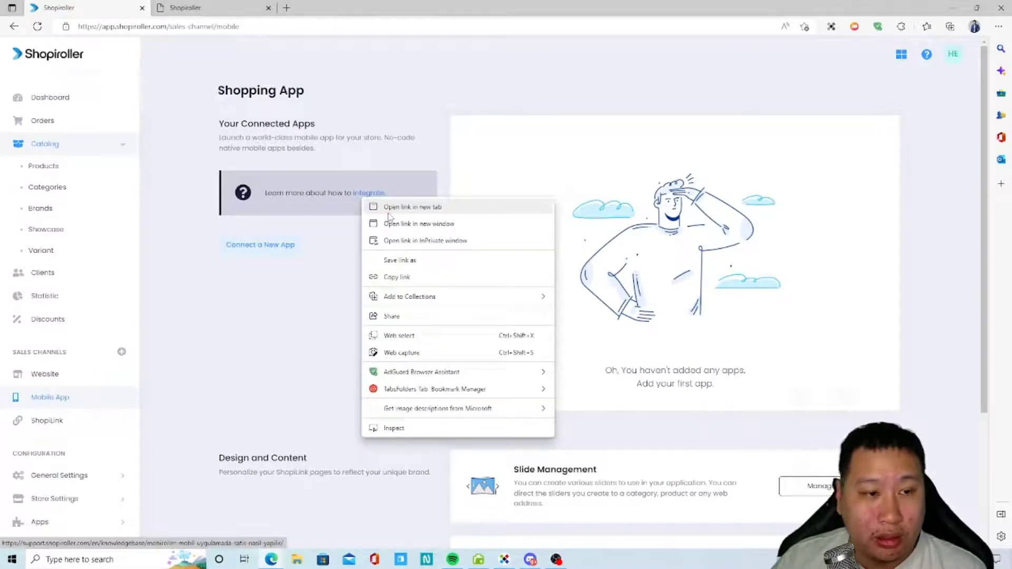
{"action": "left_click", "coordinate": [390, 208]}
{"action": "left_click", "coordinate": [319, 8]}
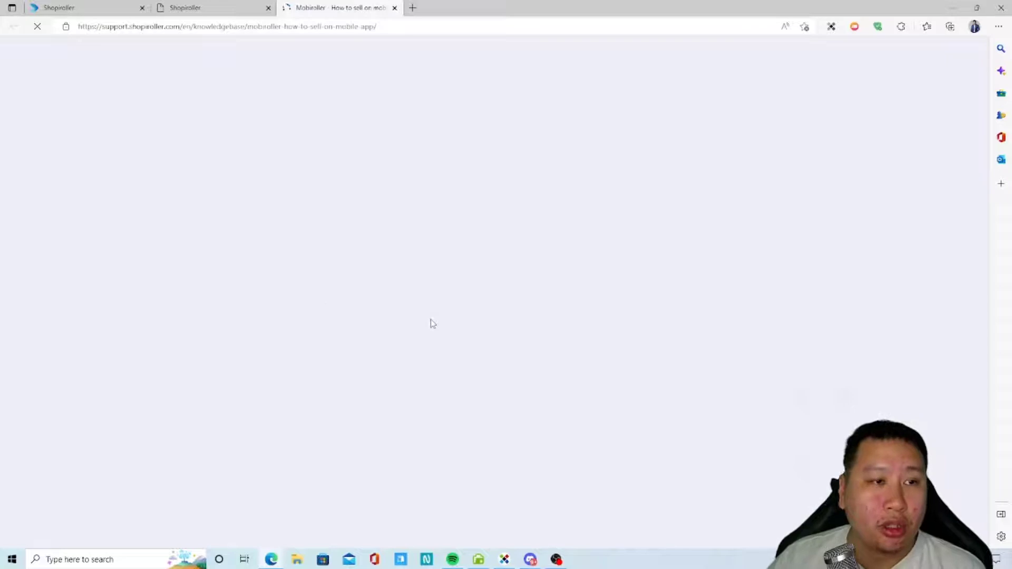
{"action": "scroll", "coordinate": [416, 344], "scroll_direction": "down", "scroll_amount": 7}
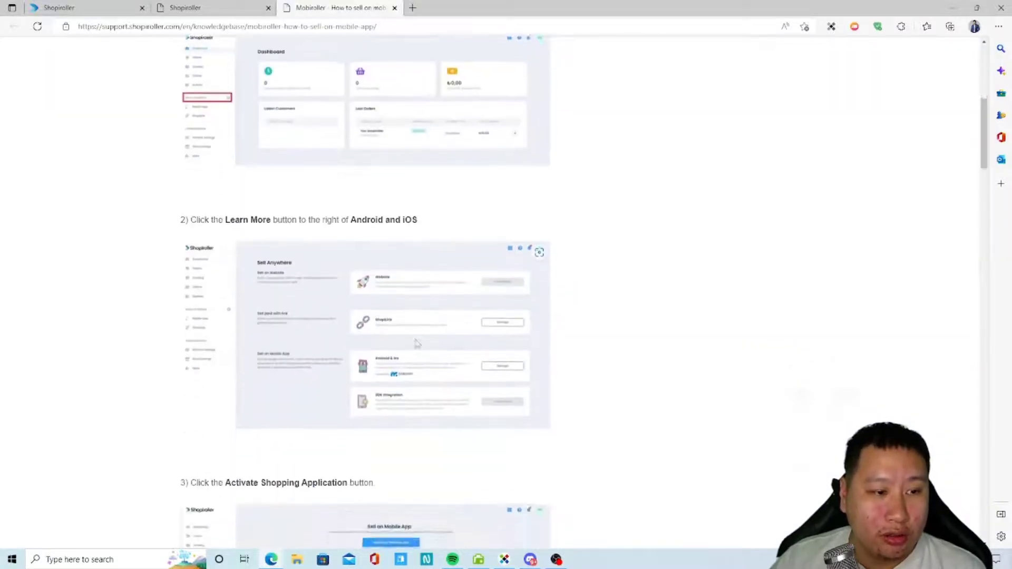
{"action": "scroll", "coordinate": [417, 344], "scroll_direction": "up", "scroll_amount": 2}
{"action": "scroll", "coordinate": [301, 328], "scroll_direction": "down", "scroll_amount": 10}
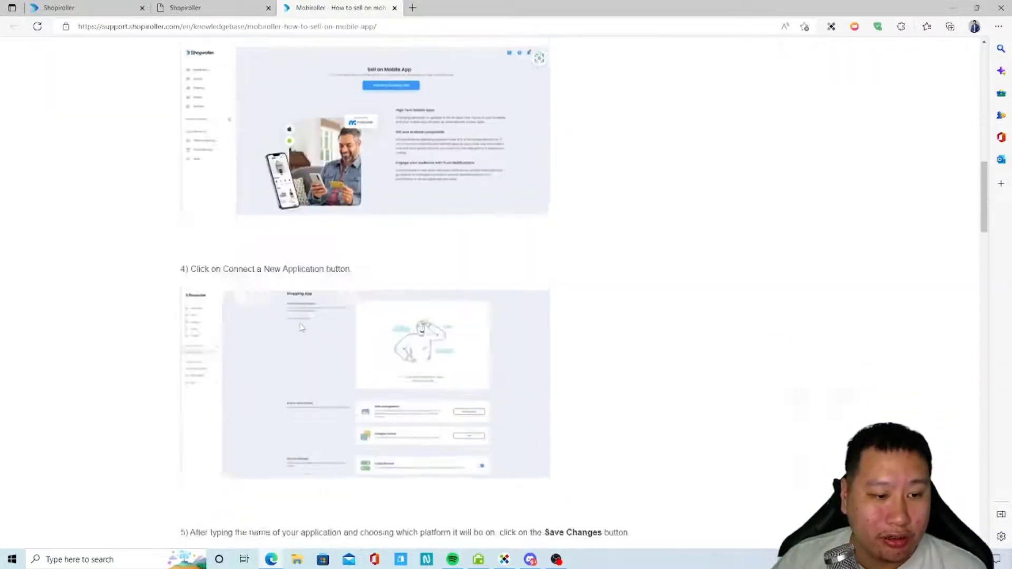
{"action": "scroll", "coordinate": [302, 327], "scroll_direction": "down", "scroll_amount": 8}
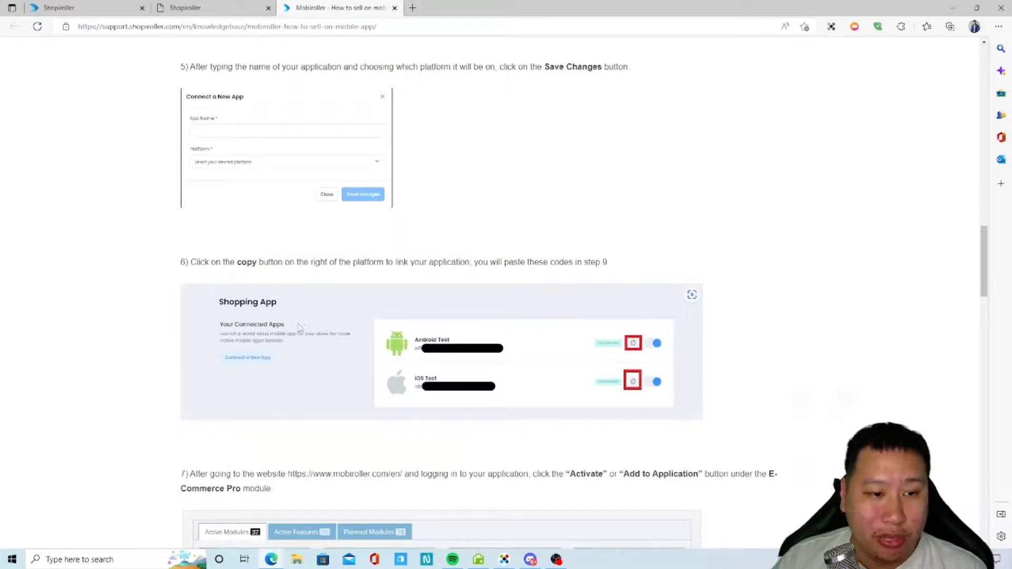
{"action": "scroll", "coordinate": [380, 364], "scroll_direction": "down", "scroll_amount": 6}
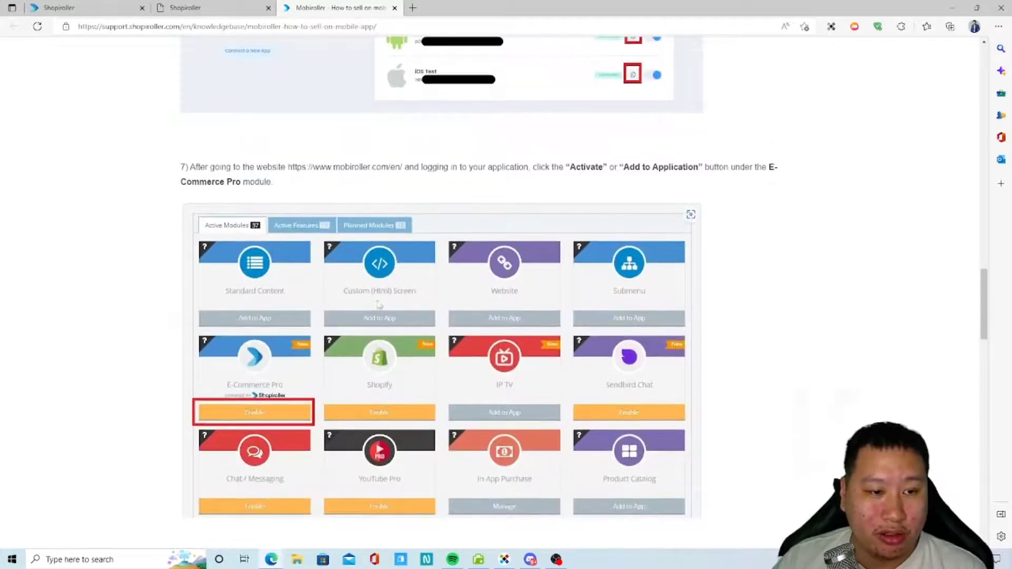
{"action": "scroll", "coordinate": [378, 305], "scroll_direction": "up", "scroll_amount": 3}
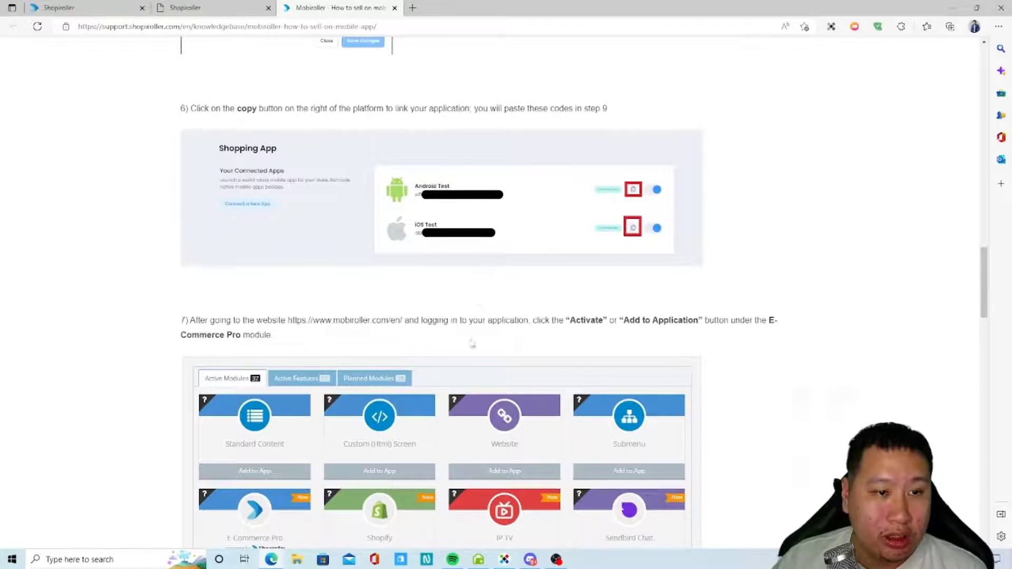
{"action": "scroll", "coordinate": [480, 335], "scroll_direction": "down", "scroll_amount": 8}
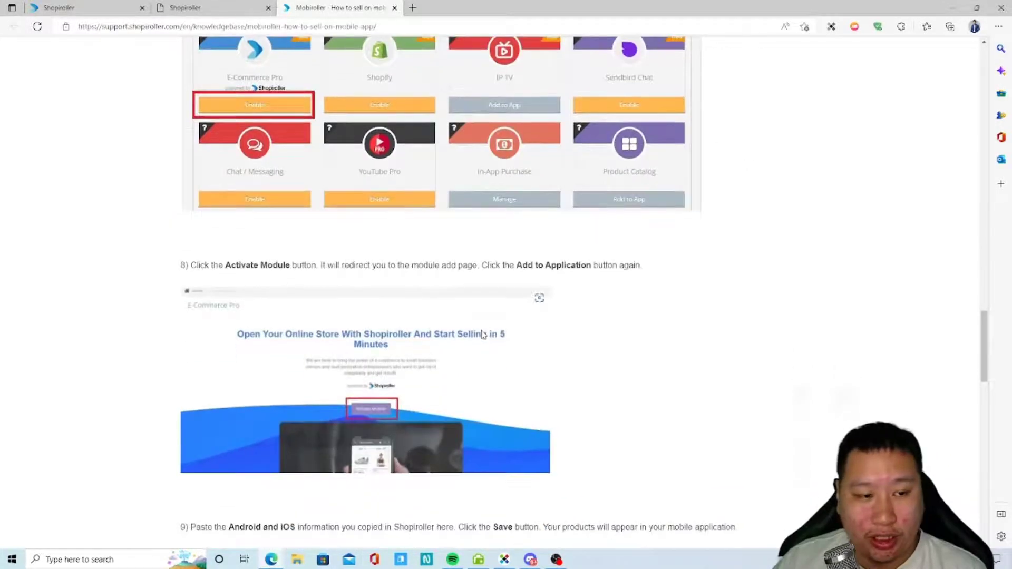
{"action": "scroll", "coordinate": [381, 325], "scroll_direction": "down", "scroll_amount": 3}
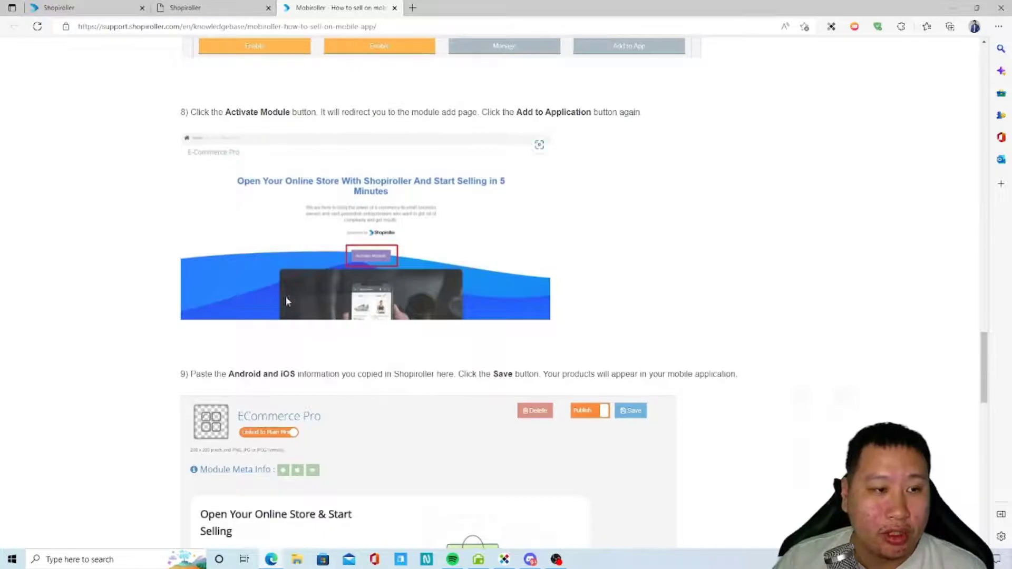
{"action": "scroll", "coordinate": [316, 316], "scroll_direction": "down", "scroll_amount": 5}
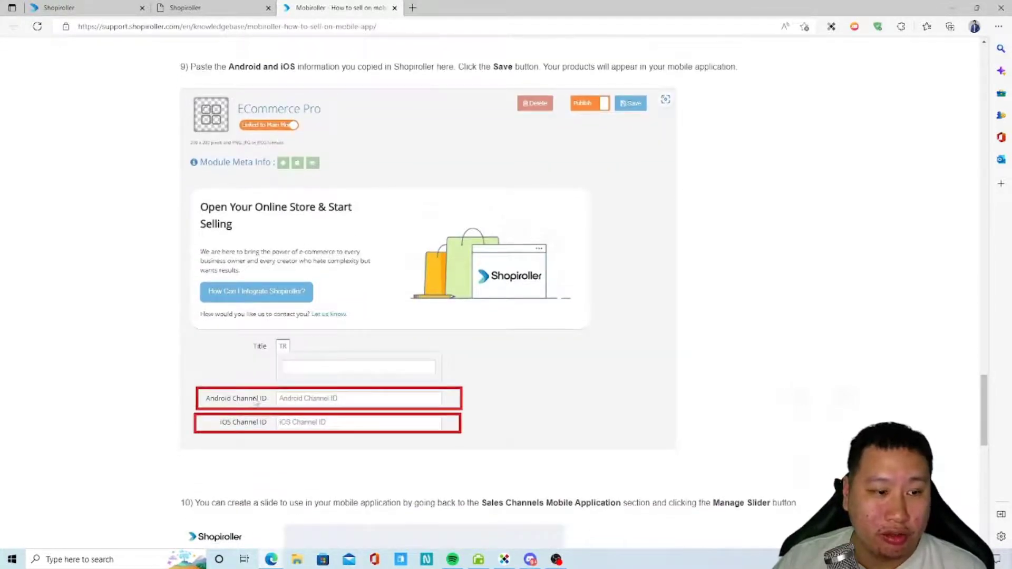
{"action": "scroll", "coordinate": [337, 414], "scroll_direction": "down", "scroll_amount": 10}
{"action": "scroll", "coordinate": [340, 411], "scroll_direction": "down", "scroll_amount": 2}
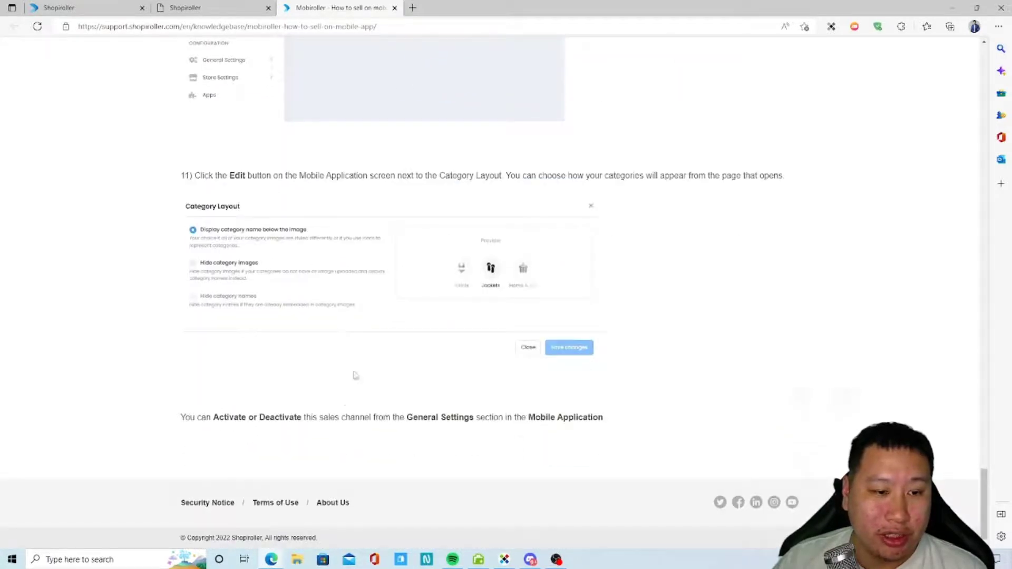
Compare the Shopping App page with the integration guide and return to the admin panel.
{"action": "left_click", "coordinate": [74, 8]}
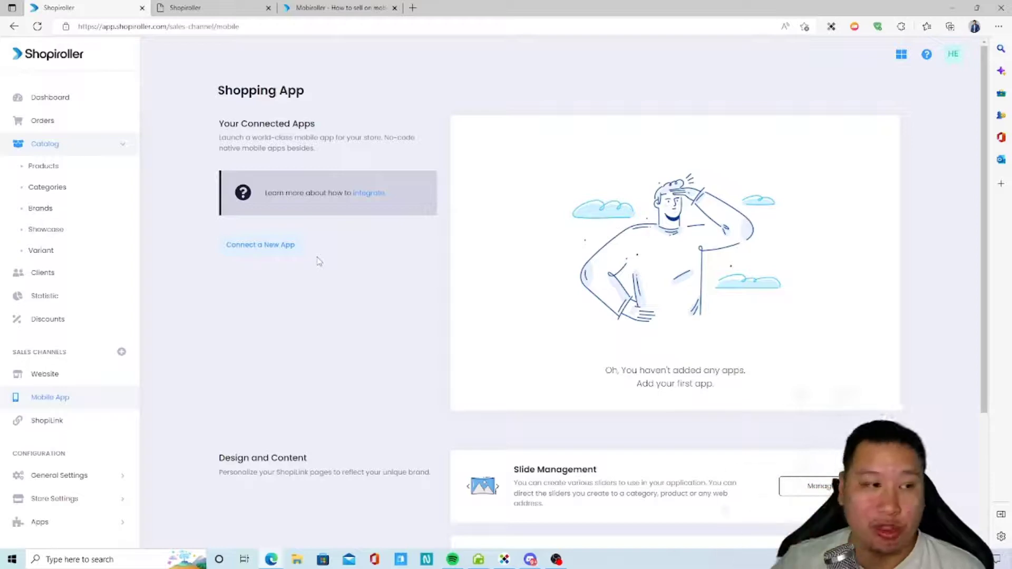
{"action": "left_click", "coordinate": [316, 7]}
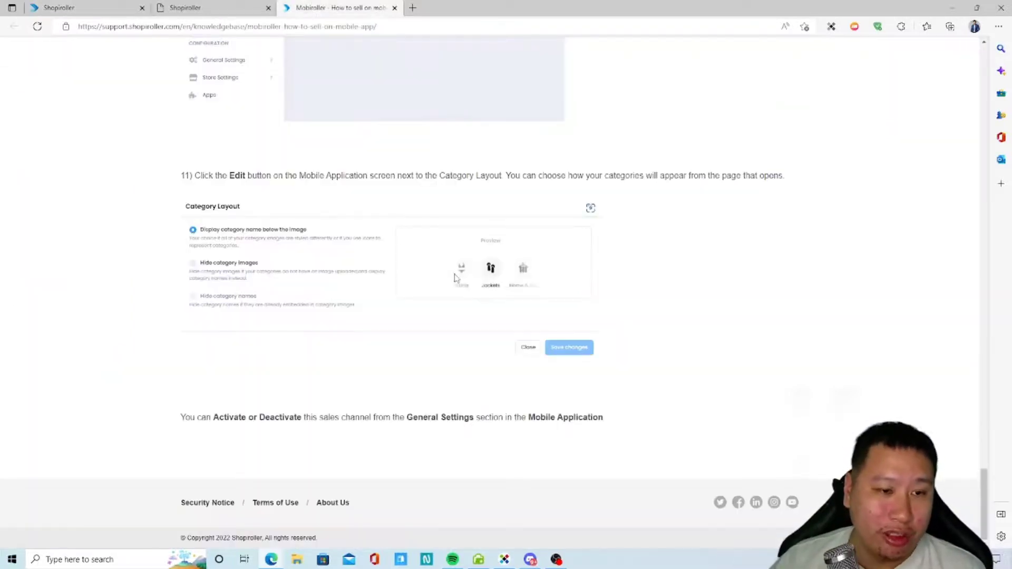
{"action": "scroll", "coordinate": [318, 313], "scroll_direction": "up", "scroll_amount": 10}
{"action": "left_click", "coordinate": [108, 6]}
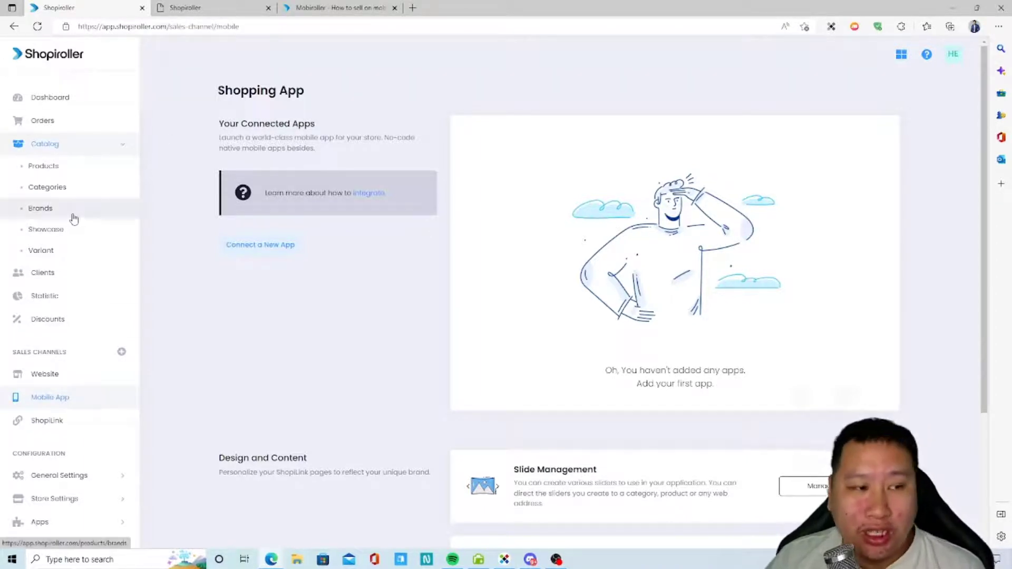
Open the catalog's product list and start a new product.
{"action": "left_click", "coordinate": [77, 170]}
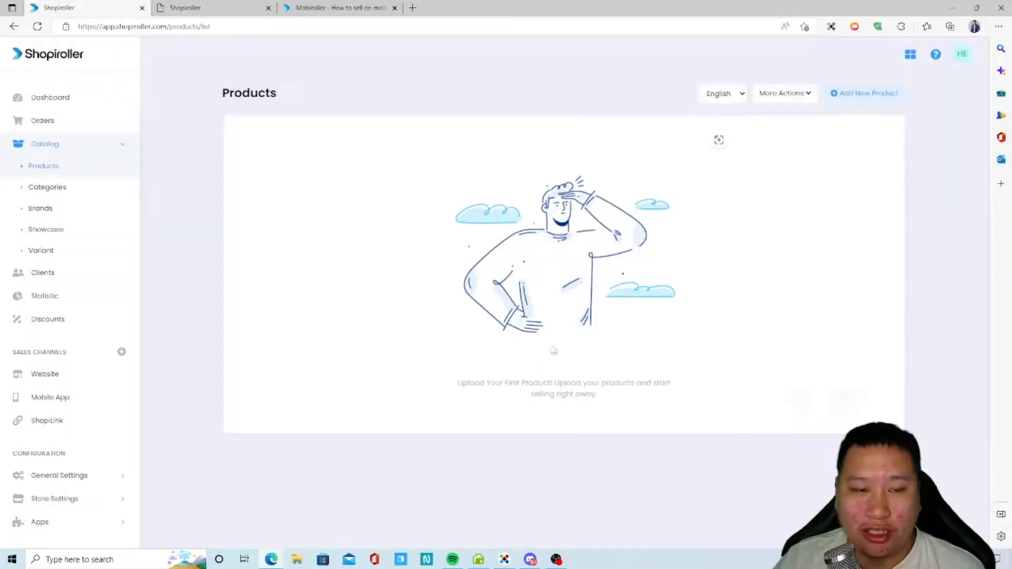
{"action": "left_click", "coordinate": [864, 93]}
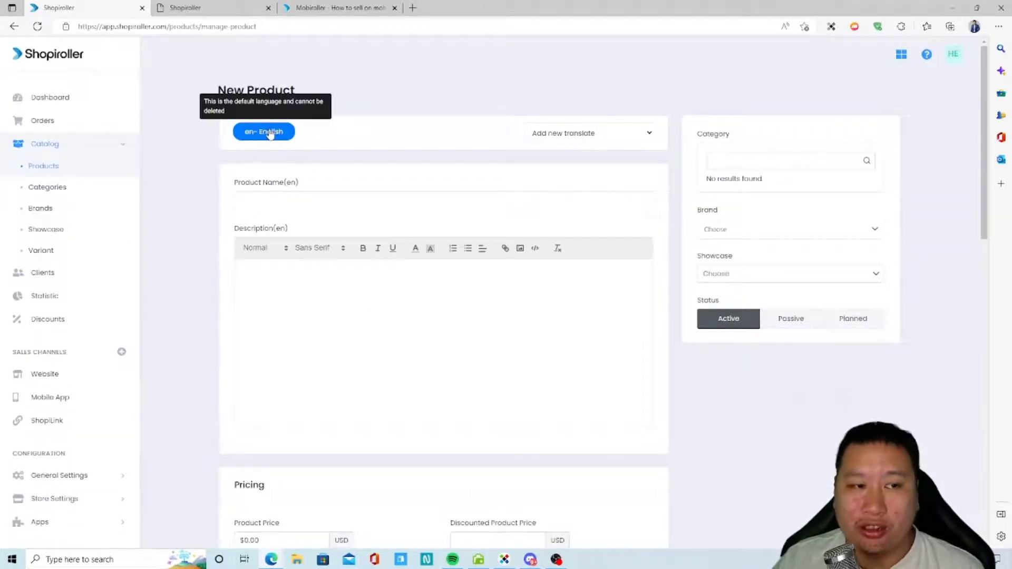
Add a 中文 translation to the new product and remove it again.
{"action": "left_click", "coordinate": [543, 133]}
{"action": "left_click", "coordinate": [537, 156]}
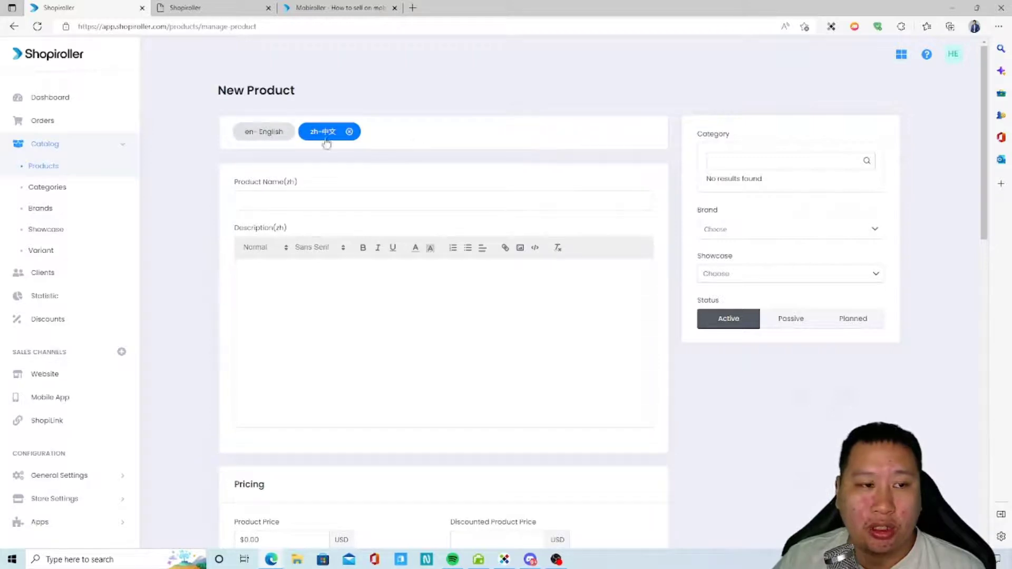
{"action": "left_click", "coordinate": [350, 132]}
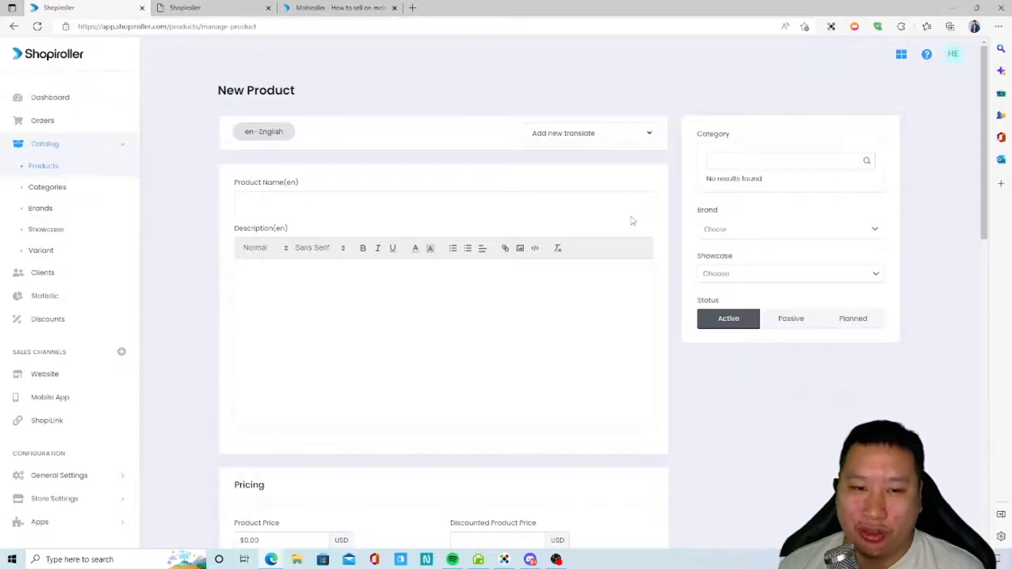
Check the languages available for a new product translation and place the cursor in the English product name field.
{"action": "left_click", "coordinate": [575, 141]}
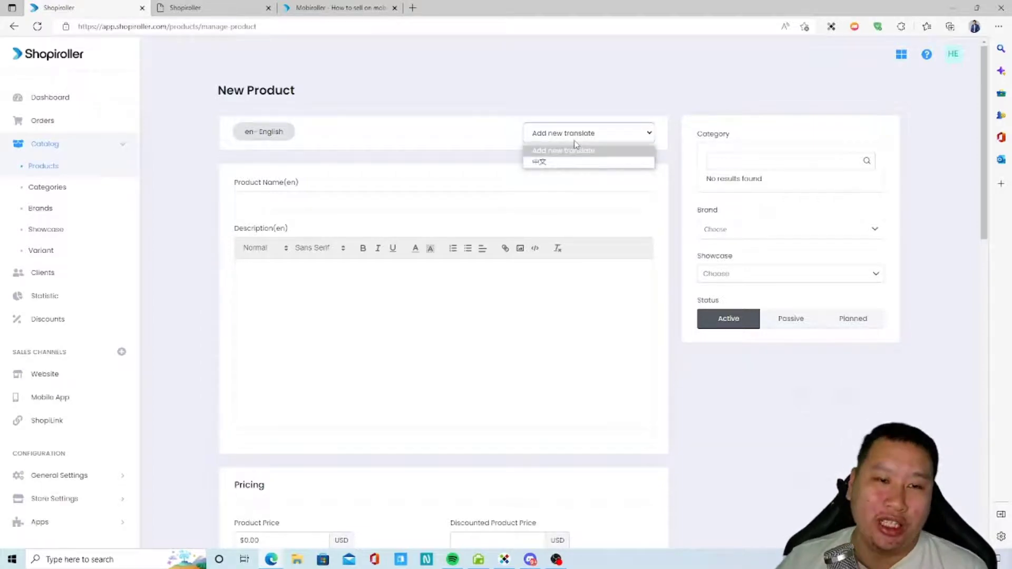
{"action": "left_click", "coordinate": [471, 137]}
{"action": "left_click", "coordinate": [346, 195]}
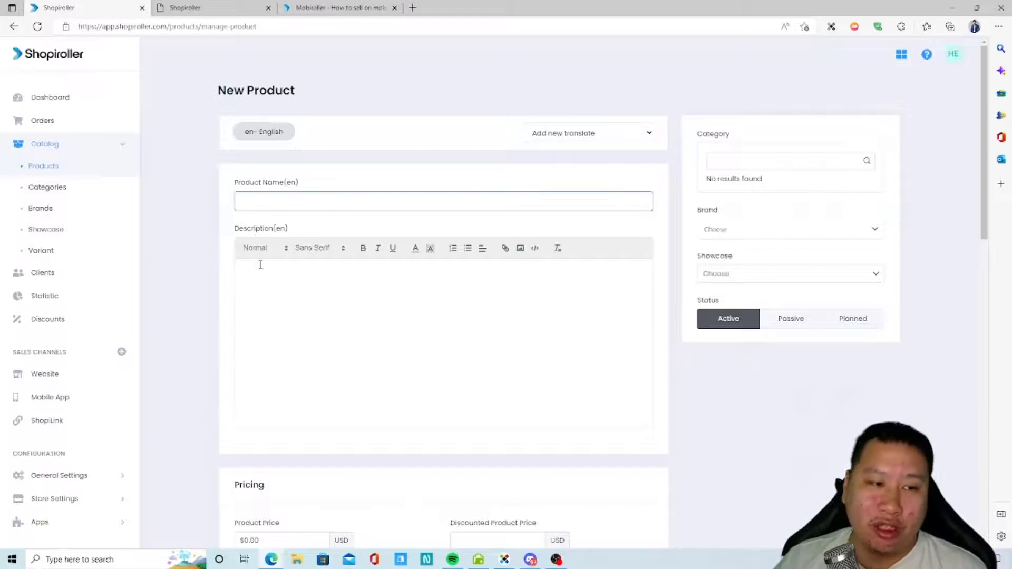
Examine the new product's description editor, pricing fields and stock code field.
{"action": "left_click", "coordinate": [332, 270]}
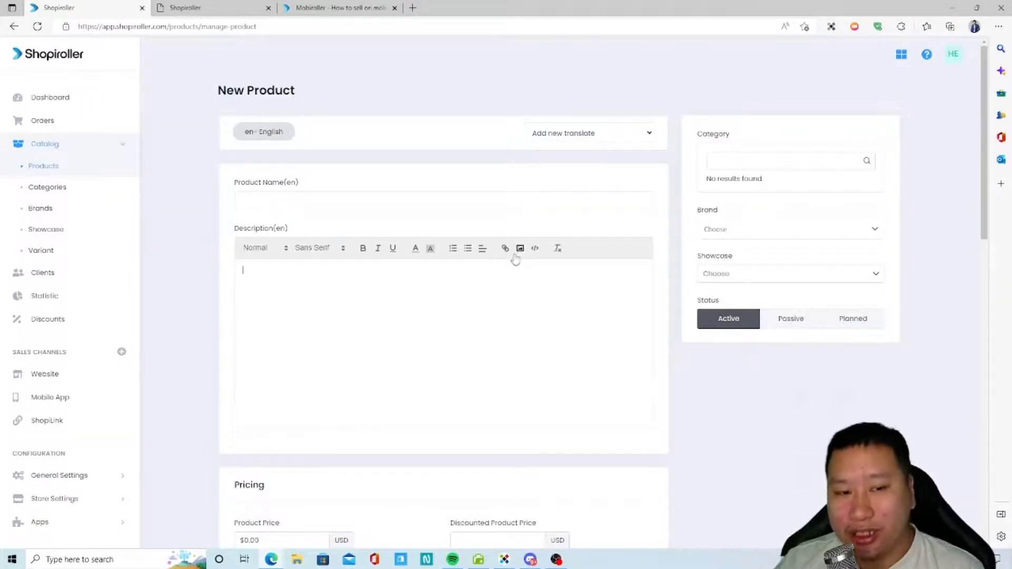
{"action": "scroll", "coordinate": [516, 260], "scroll_direction": "down", "scroll_amount": 8}
{"action": "scroll", "coordinate": [253, 343], "scroll_direction": "up", "scroll_amount": 2}
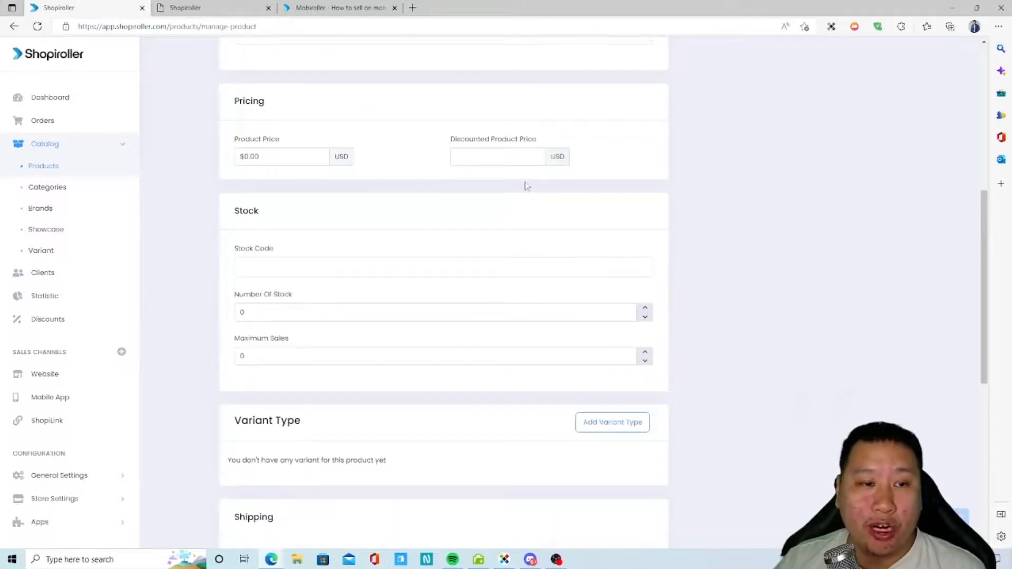
{"action": "left_click", "coordinate": [305, 270]}
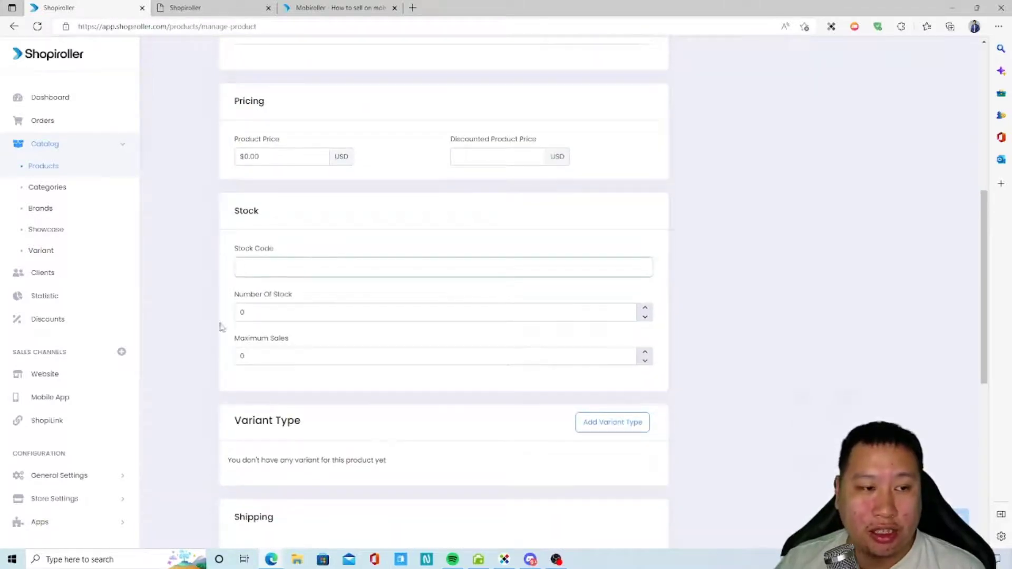
{"action": "left_click_drag", "start_coordinate": [236, 250], "coordinate": [267, 248]}
{"action": "left_click", "coordinate": [269, 251]}
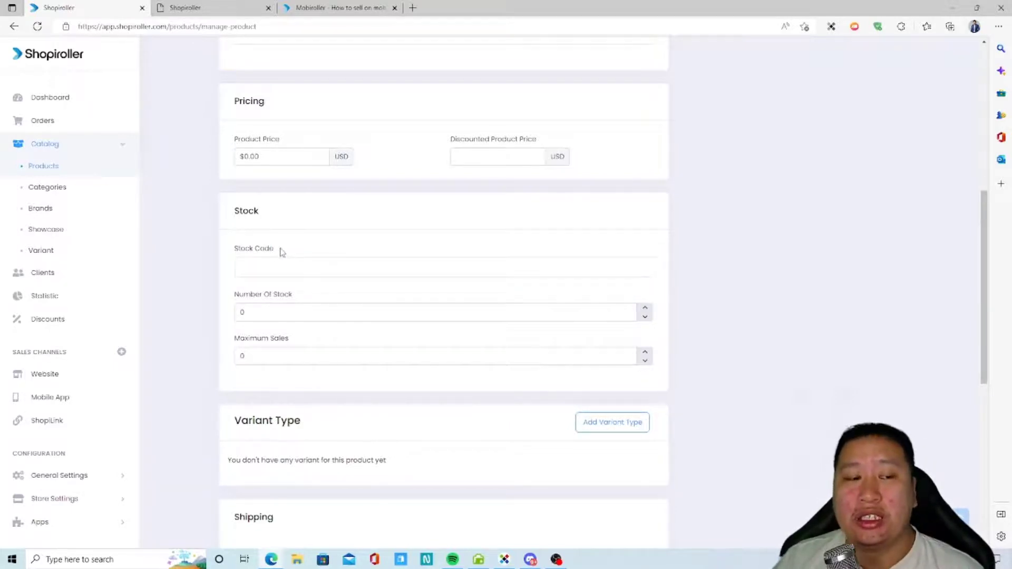
{"action": "left_click", "coordinate": [249, 274]}
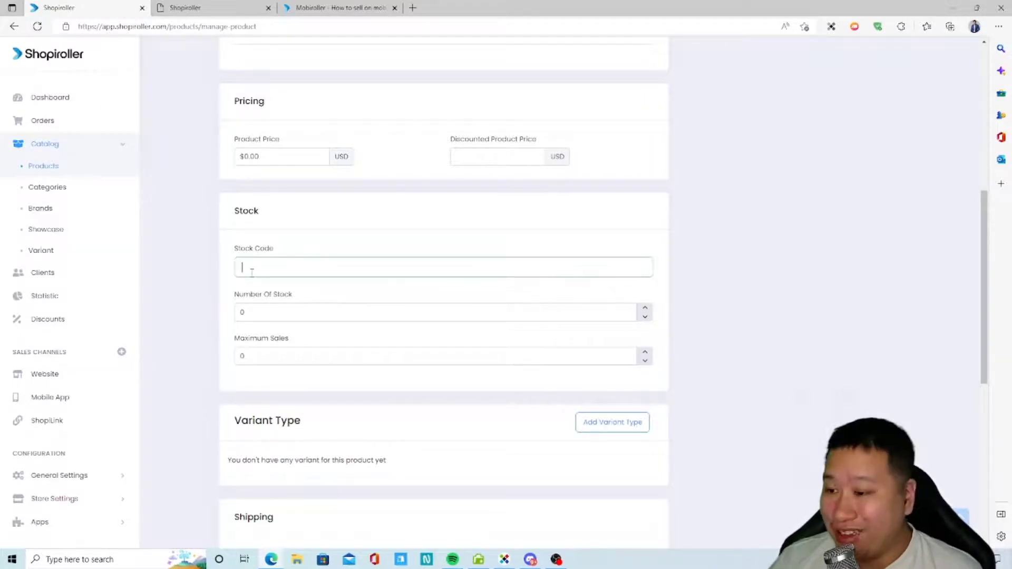
{"action": "scroll", "coordinate": [267, 293], "scroll_direction": "down", "scroll_amount": 2}
{"action": "scroll", "coordinate": [269, 295], "scroll_direction": "up", "scroll_amount": 2}
Review the number of stock and maximum sales fields of the new product.
{"action": "left_click", "coordinate": [295, 313]}
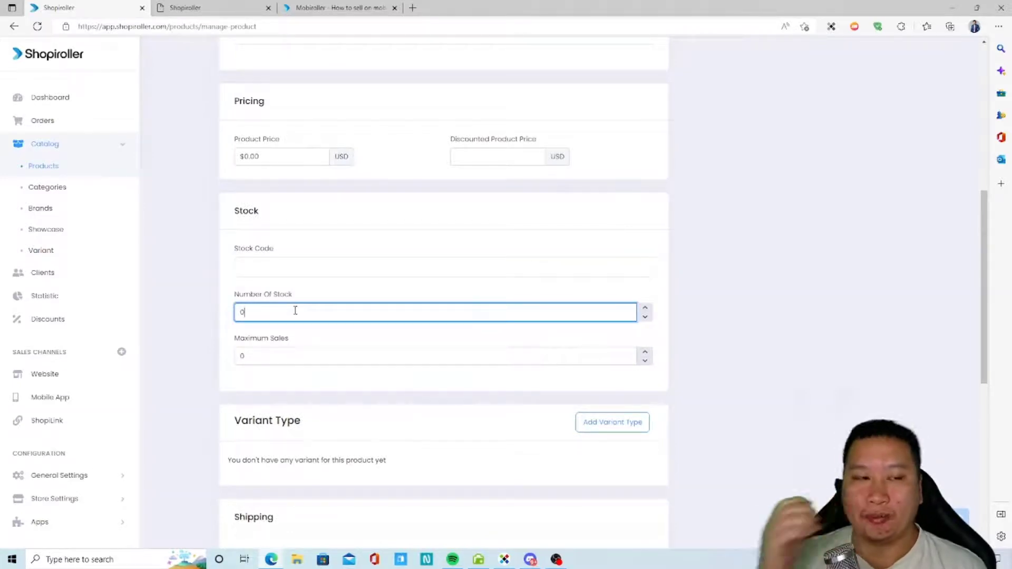
{"action": "left_click_drag", "start_coordinate": [258, 342], "coordinate": [301, 341]}
{"action": "left_click", "coordinate": [300, 341]}
{"action": "scroll", "coordinate": [305, 342], "scroll_direction": "down", "scroll_amount": 2}
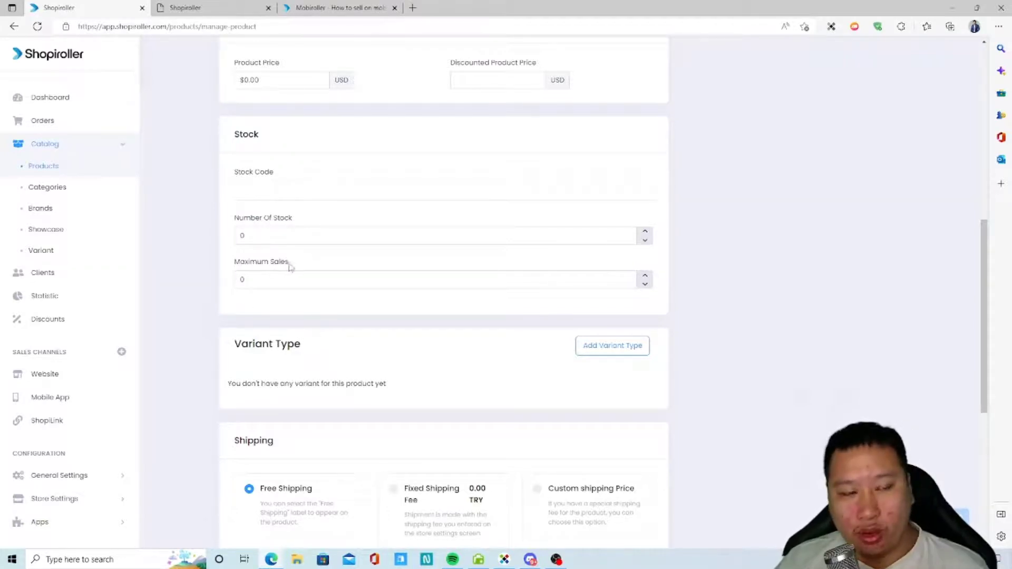
{"action": "left_click", "coordinate": [242, 281]}
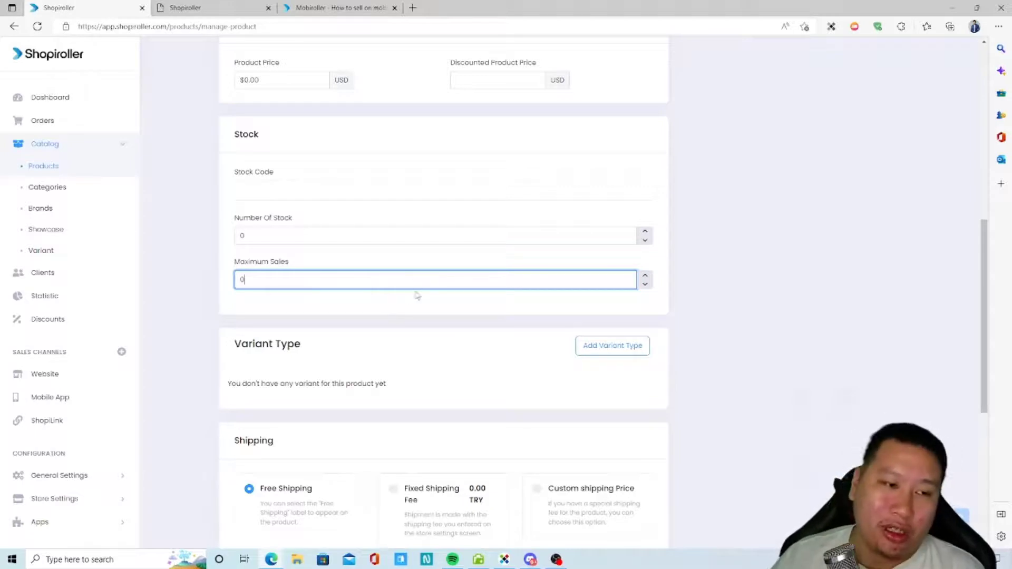
Check which variant types can be added to the new product and close the selection.
{"action": "scroll", "coordinate": [384, 327], "scroll_direction": "down", "scroll_amount": 6}
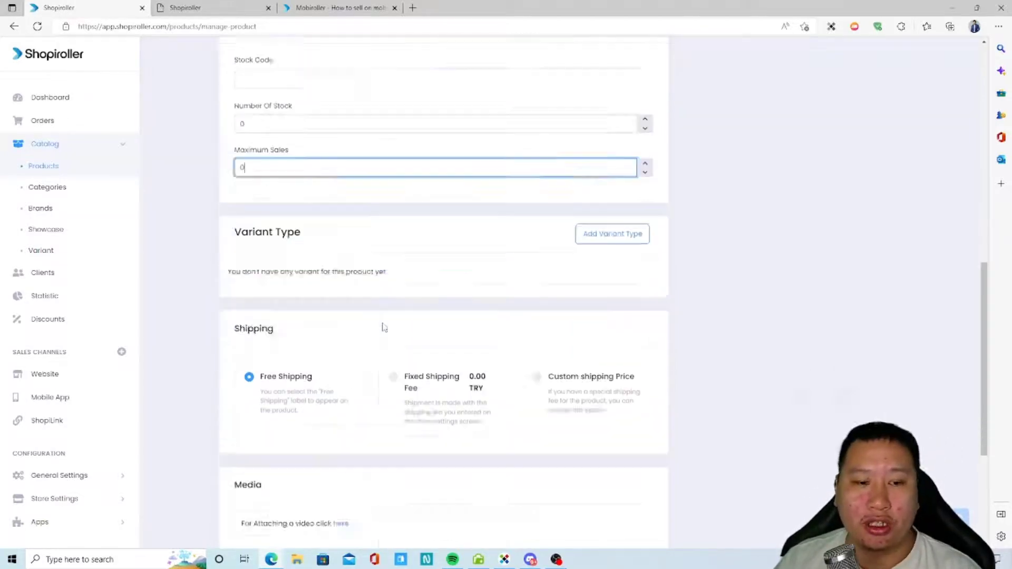
{"action": "scroll", "coordinate": [382, 315], "scroll_direction": "up", "scroll_amount": 4}
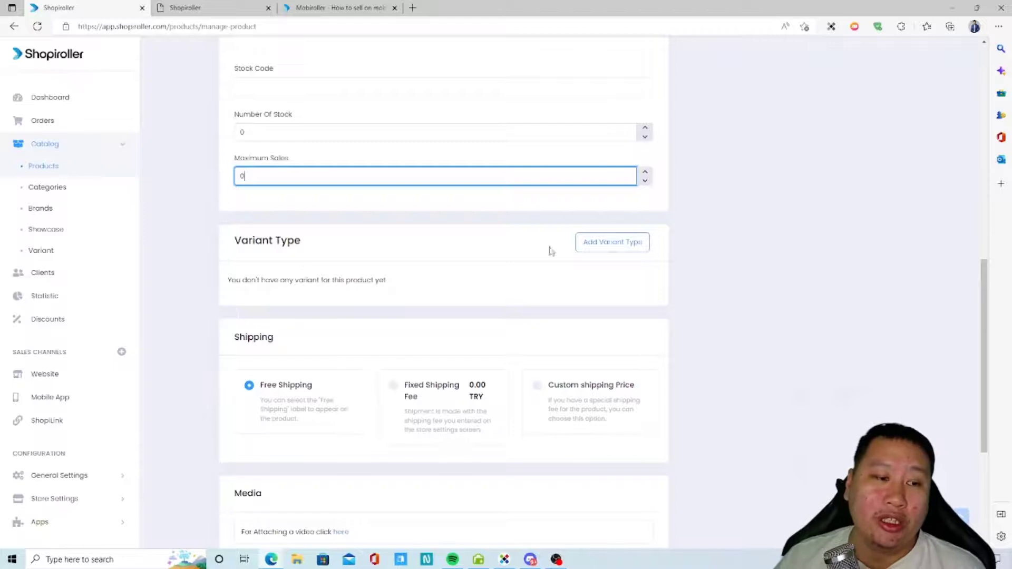
{"action": "left_click", "coordinate": [610, 246]}
{"action": "left_click", "coordinate": [783, 99]}
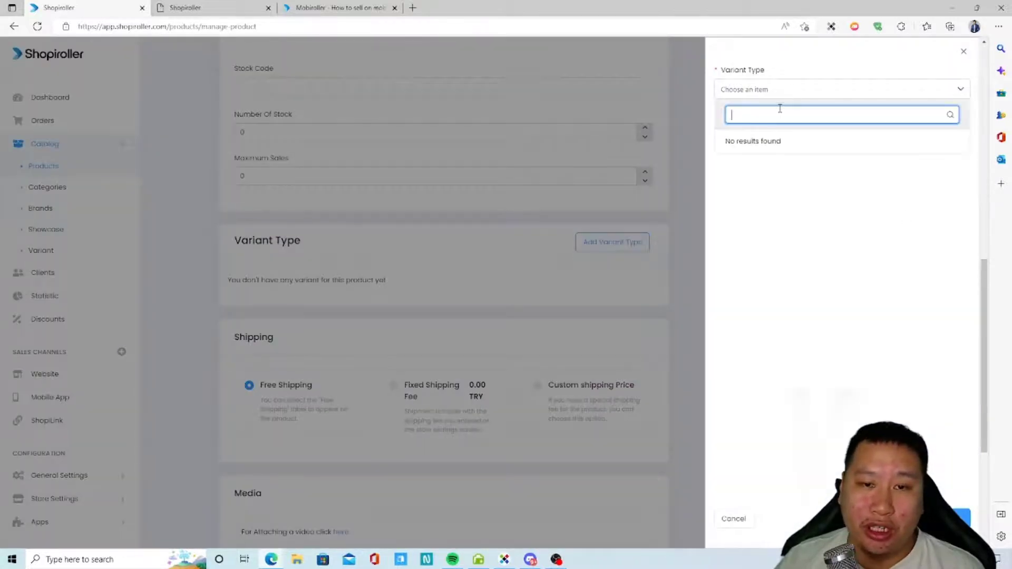
{"action": "left_click", "coordinate": [780, 97]}
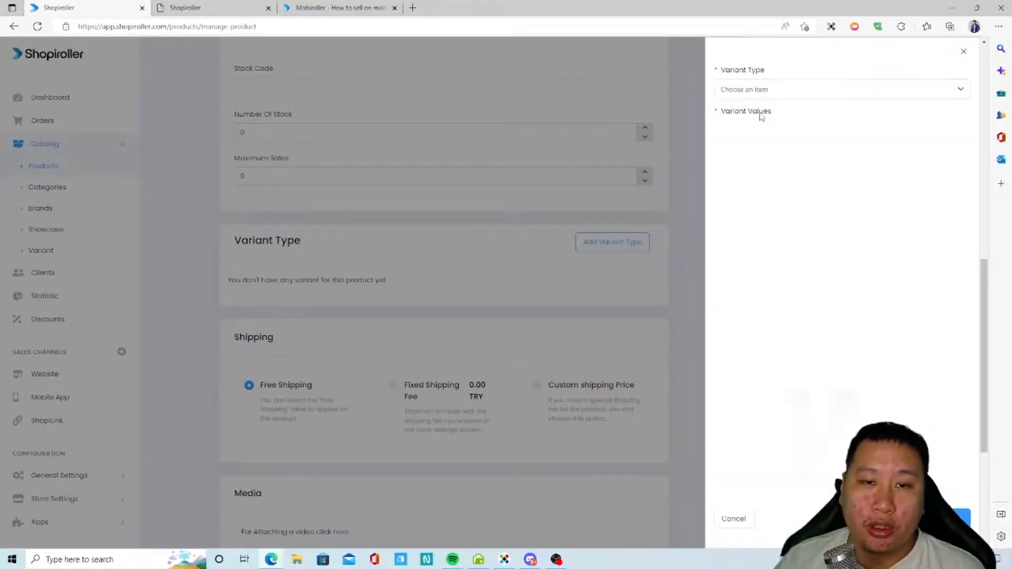
{"action": "left_click", "coordinate": [763, 94]}
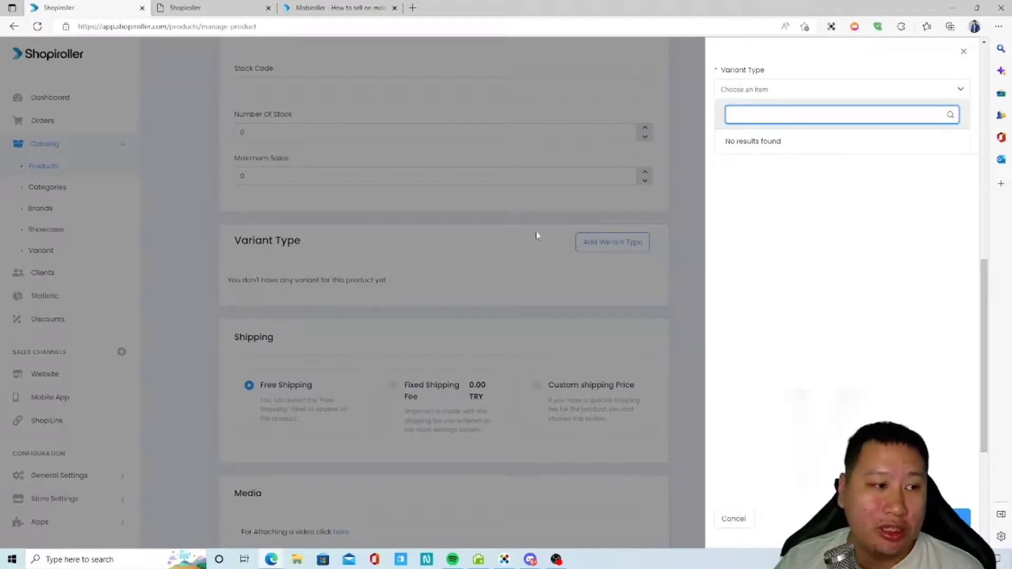
{"action": "left_click", "coordinate": [552, 199]}
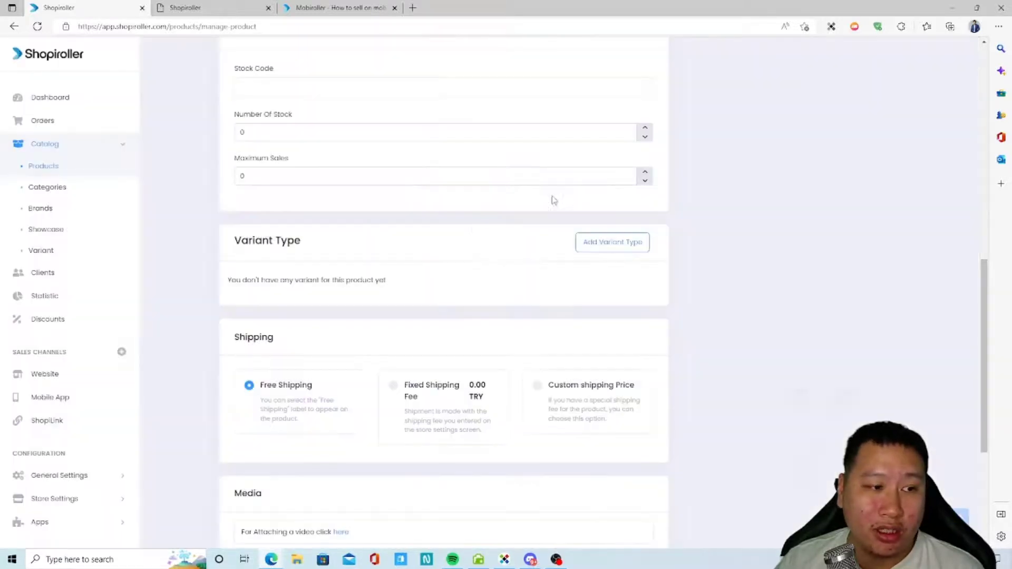
Start a new variant type in the catalog and name it Colour.
{"action": "left_click", "coordinate": [57, 255]}
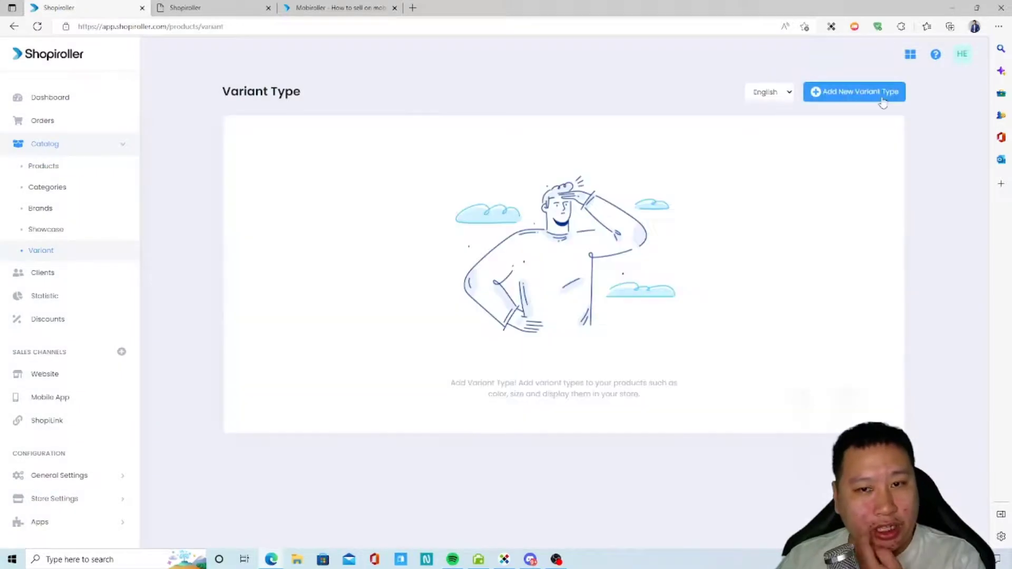
{"action": "left_click", "coordinate": [886, 95]}
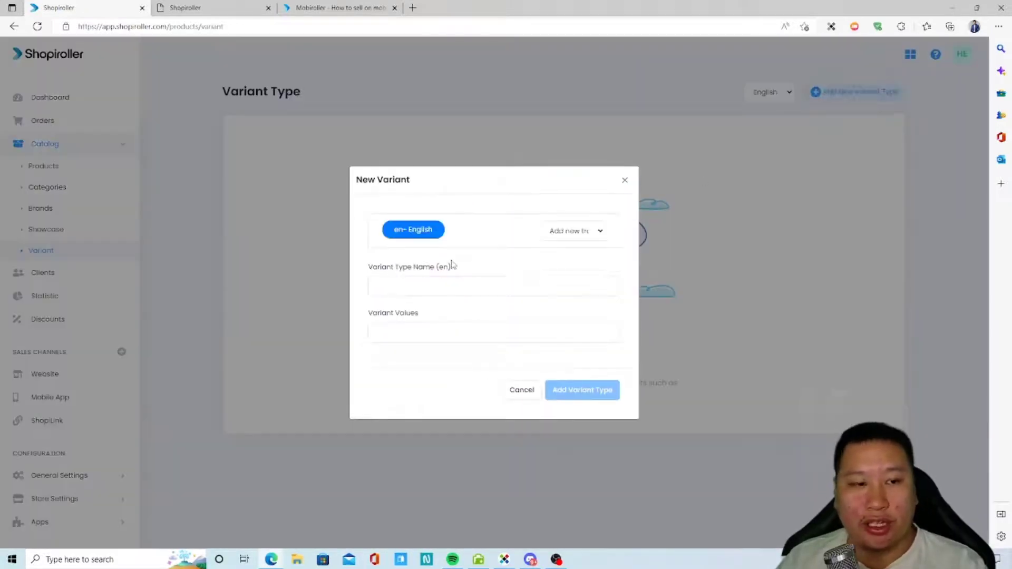
{"action": "left_click", "coordinate": [472, 283]}
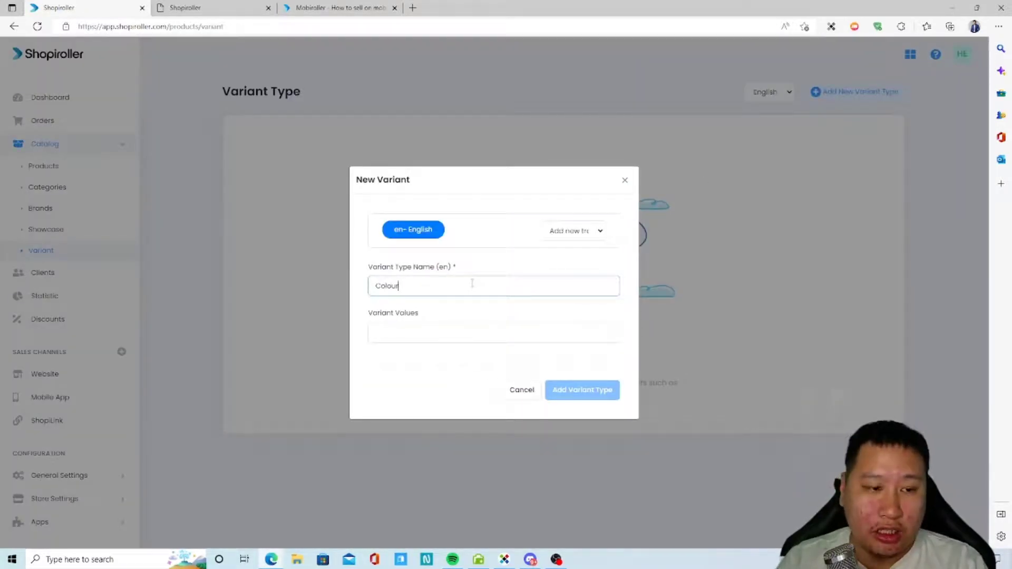
Enter Red and Blue as values of the Colour variant and add the variant type.
{"action": "left_click", "coordinate": [400, 333]}
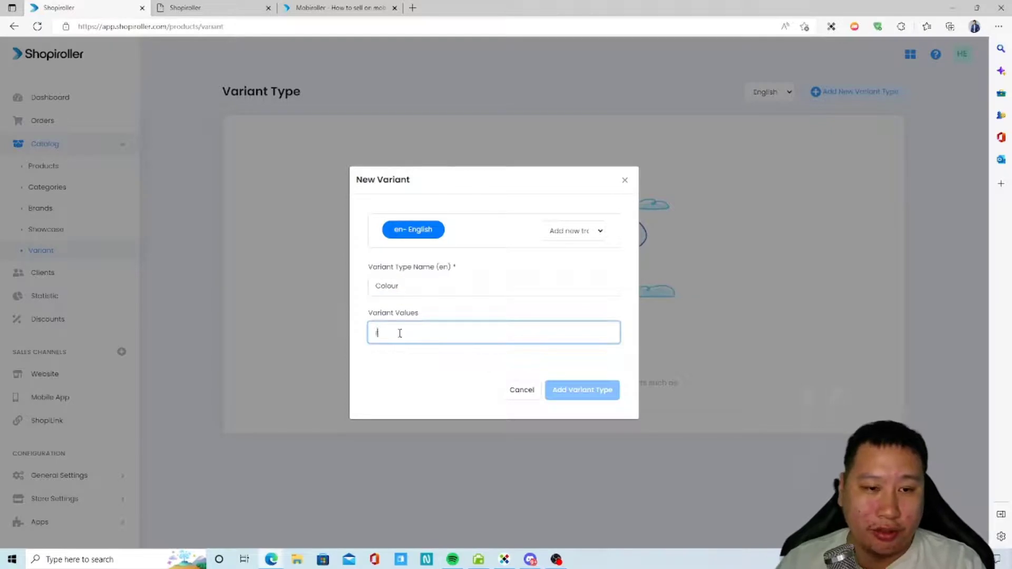
{"action": "type", "text": "re"}
{"action": "key", "text": "BackSpace"}
{"action": "key", "text": "BackSpace"}
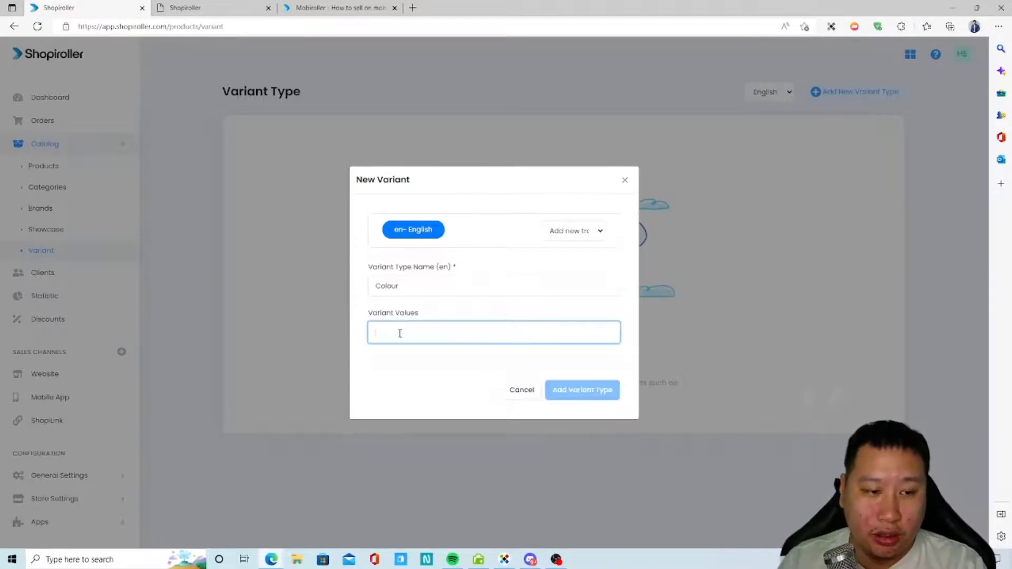
{"action": "type", "text": "Re"}
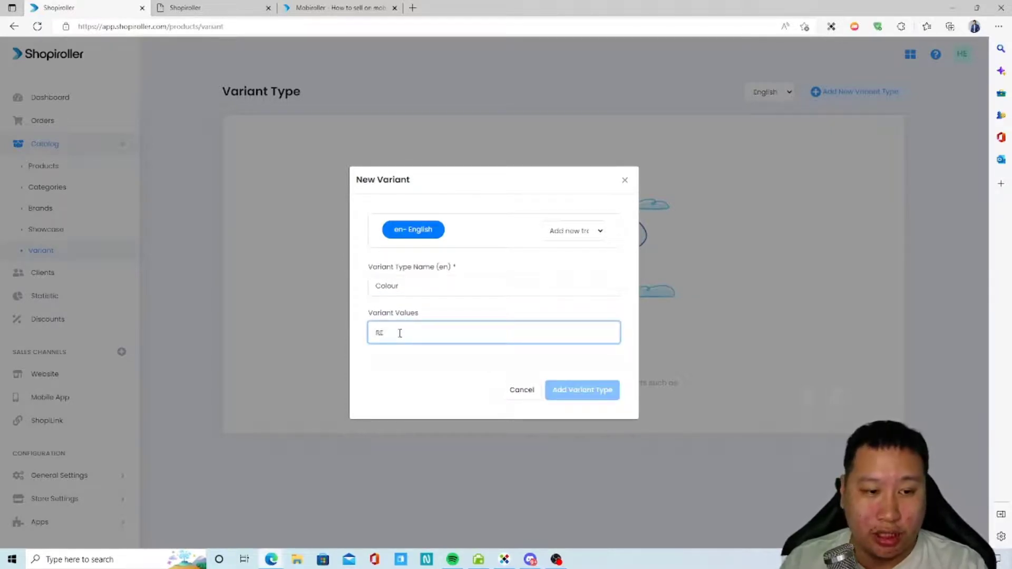
{"action": "type", "text": "d"}
{"action": "key", "text": "Return"}
{"action": "type", "text": "Blue"}
{"action": "key", "text": "Return"}
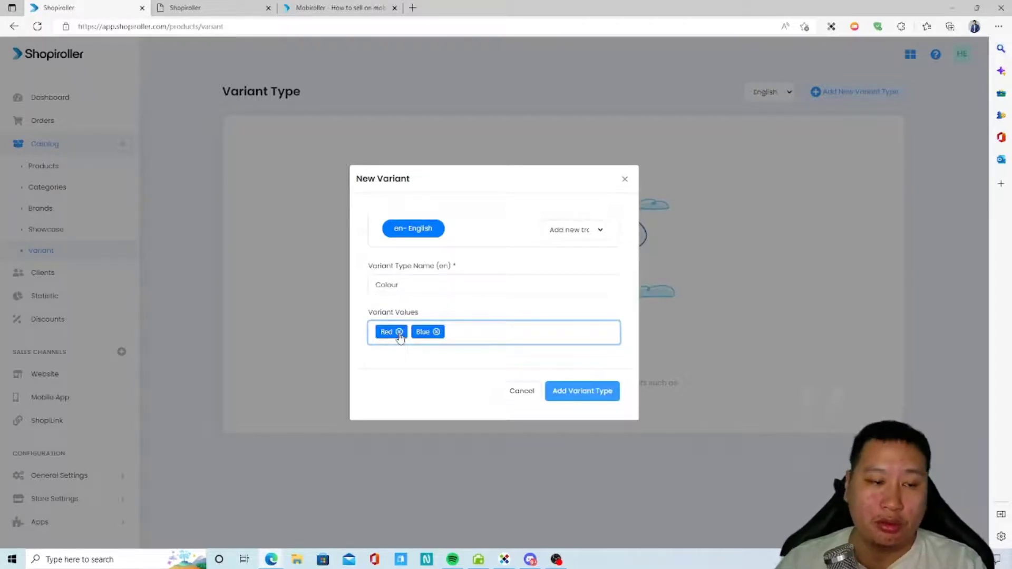
{"action": "left_click", "coordinate": [569, 391]}
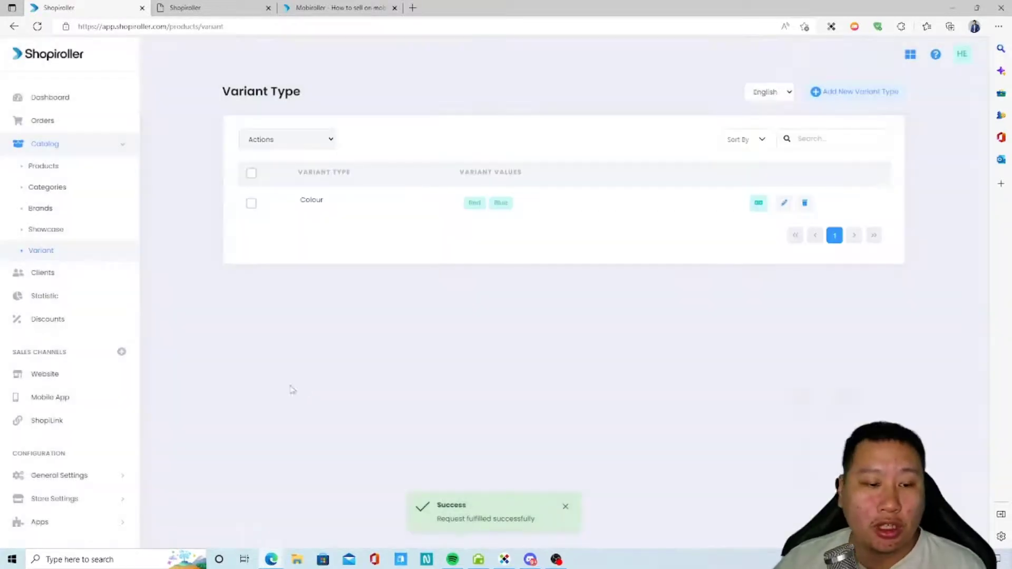
Return to the catalog's products and start a new product, going to its variant section.
{"action": "left_click", "coordinate": [67, 168]}
{"action": "left_click", "coordinate": [840, 96]}
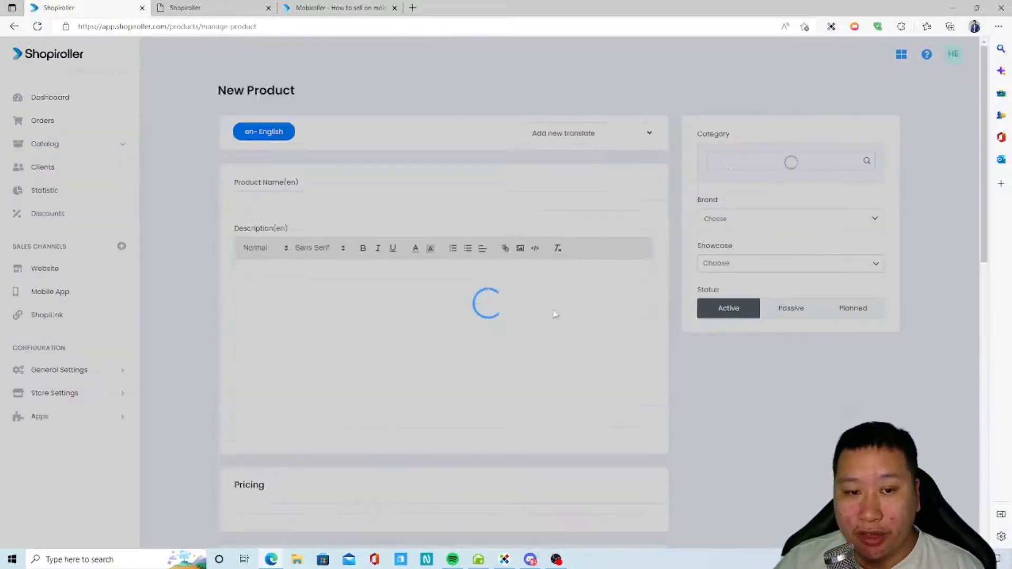
{"action": "scroll", "coordinate": [422, 334], "scroll_direction": "down", "scroll_amount": 10}
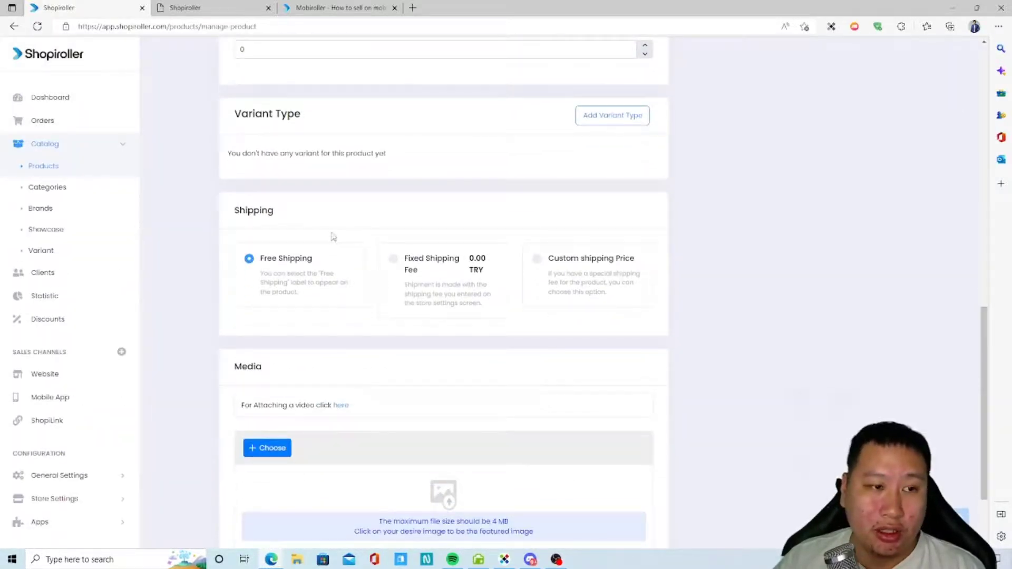
Add the Colour variant type with the values Red and Blue to the new product.
{"action": "scroll", "coordinate": [333, 235], "scroll_direction": "up", "scroll_amount": 3}
{"action": "left_click", "coordinate": [611, 269]}
{"action": "left_click", "coordinate": [761, 100]}
{"action": "left_click", "coordinate": [748, 149]}
{"action": "left_click", "coordinate": [757, 102]}
{"action": "left_click", "coordinate": [740, 142]}
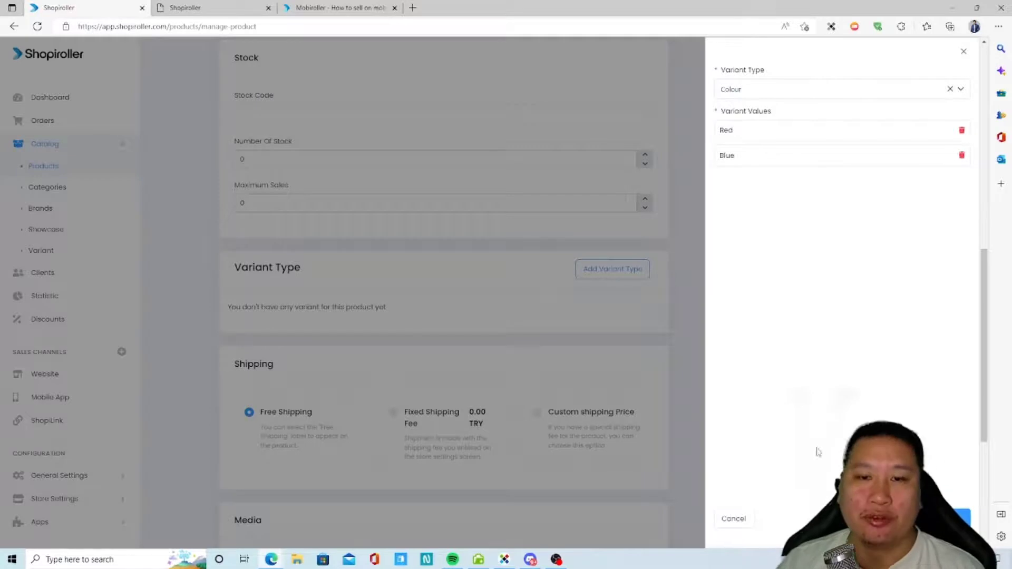
{"action": "left_click", "coordinate": [953, 519]}
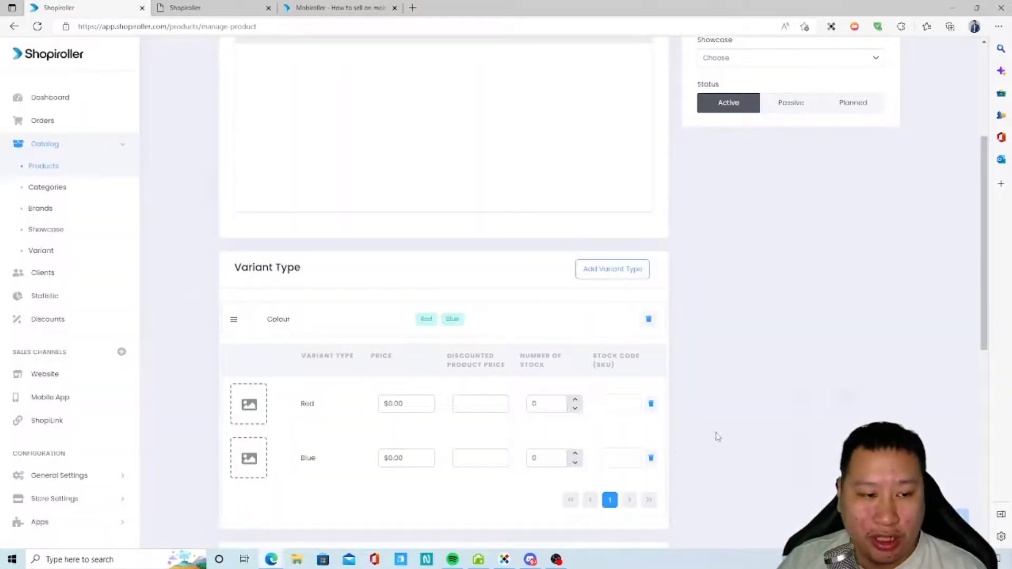
Check the image and price fields of the Red and Blue variants.
{"action": "scroll", "coordinate": [716, 436], "scroll_direction": "down", "scroll_amount": 3}
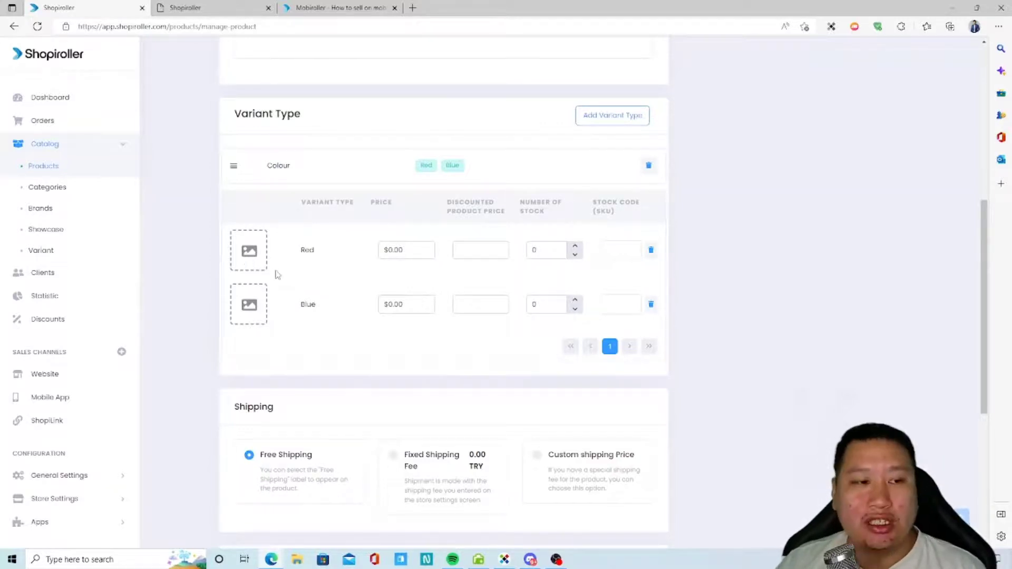
{"action": "left_click", "coordinate": [251, 259]}
{"action": "left_click", "coordinate": [546, 381]}
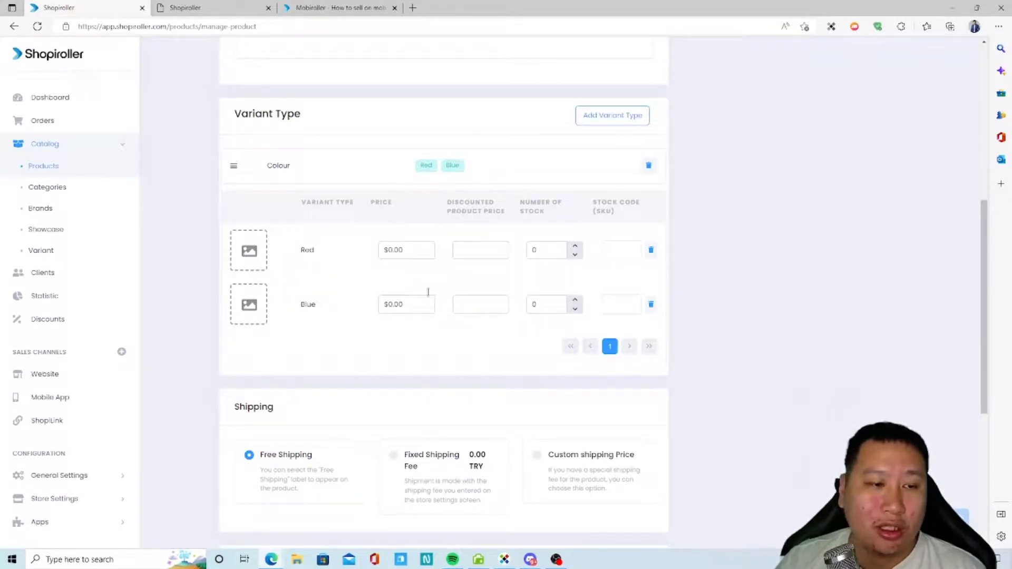
{"action": "double_click", "coordinate": [414, 250]}
{"action": "left_click", "coordinate": [456, 291]}
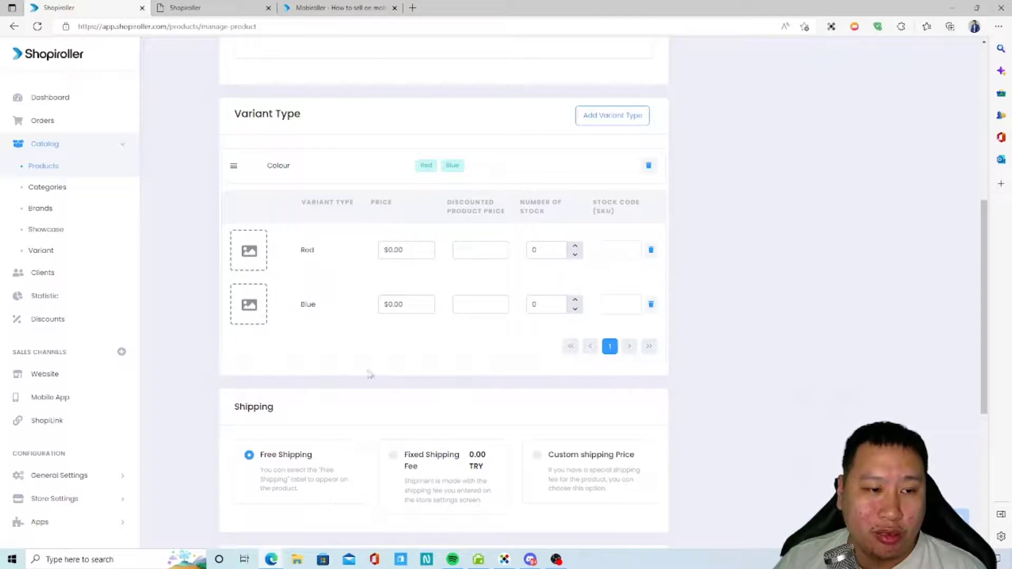
{"action": "double_click", "coordinate": [308, 305]}
{"action": "left_click", "coordinate": [380, 403]}
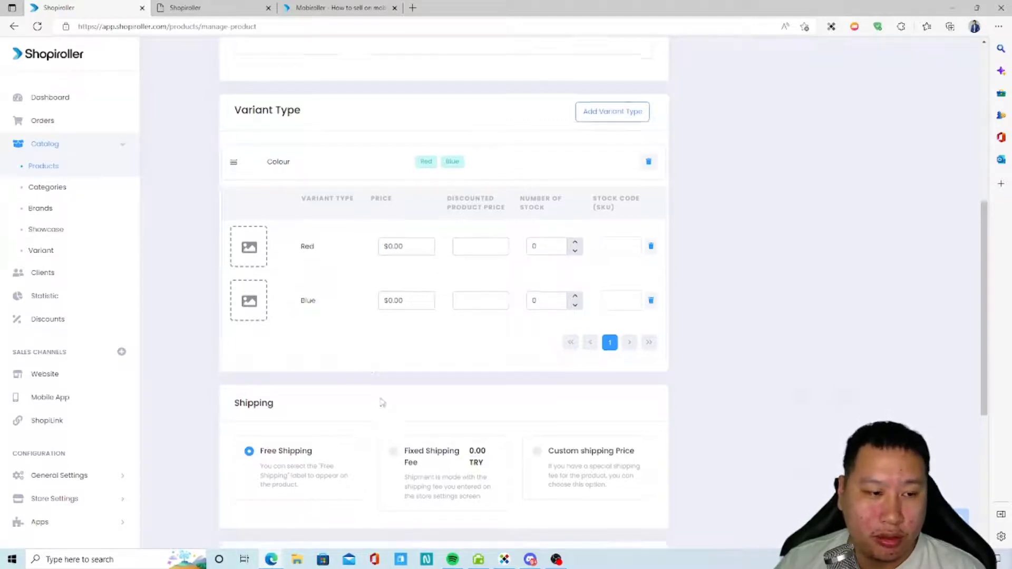
Try the Fixed Shipping Fee option, switch the product's shipping to Custom shipping Price, and view the media section.
{"action": "scroll", "coordinate": [482, 403], "scroll_direction": "down", "scroll_amount": 4}
{"action": "scroll", "coordinate": [448, 426], "scroll_direction": "up", "scroll_amount": 5}
{"action": "scroll", "coordinate": [447, 426], "scroll_direction": "down", "scroll_amount": 3}
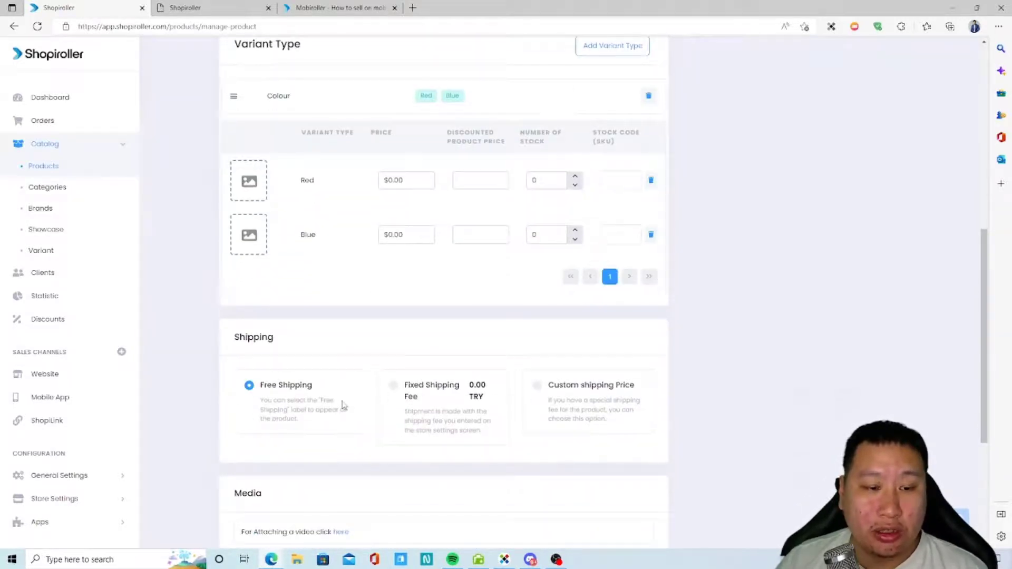
{"action": "scroll", "coordinate": [333, 394], "scroll_direction": "down", "scroll_amount": 2}
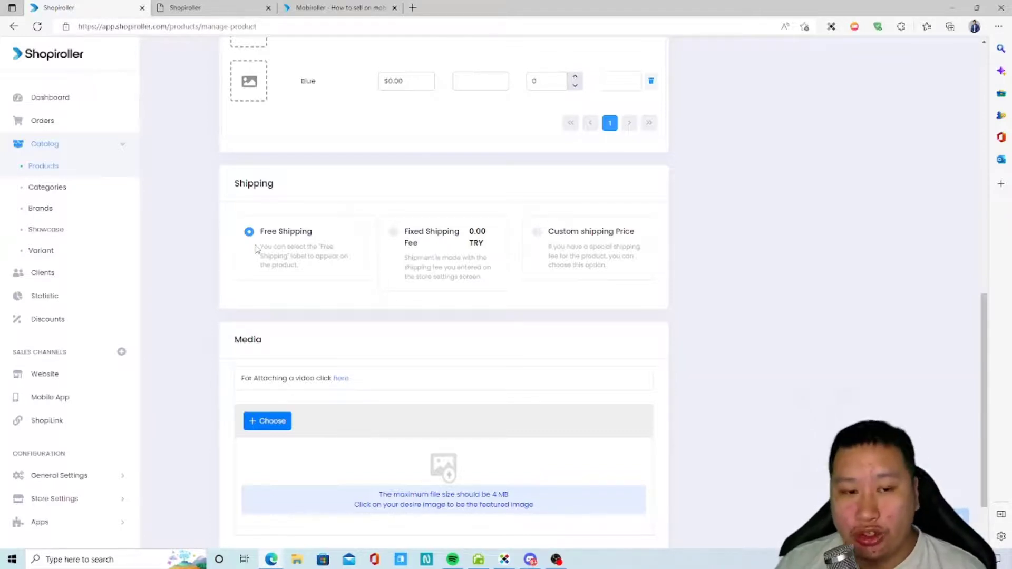
{"action": "left_click", "coordinate": [409, 236]}
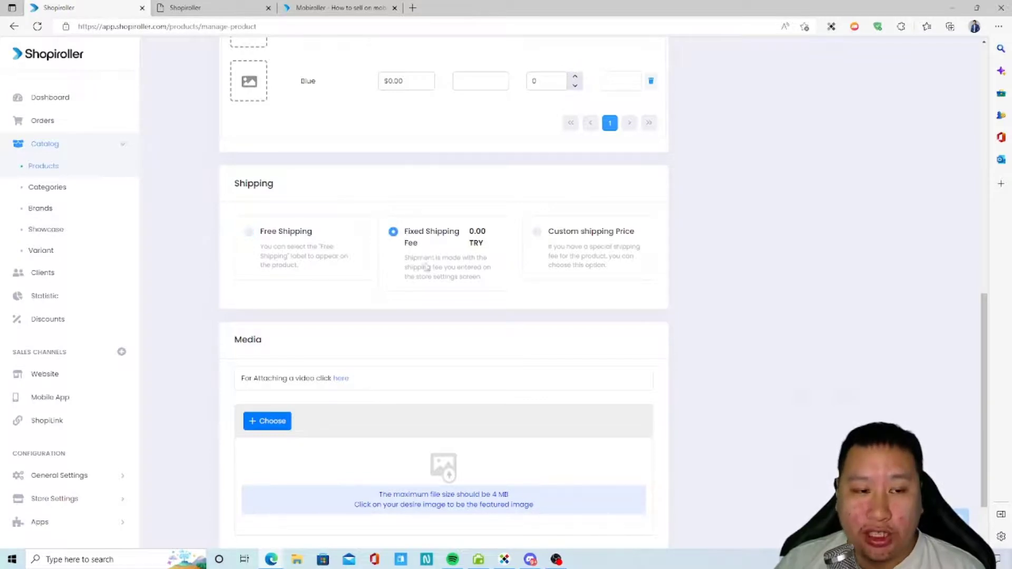
{"action": "left_click", "coordinate": [562, 236]}
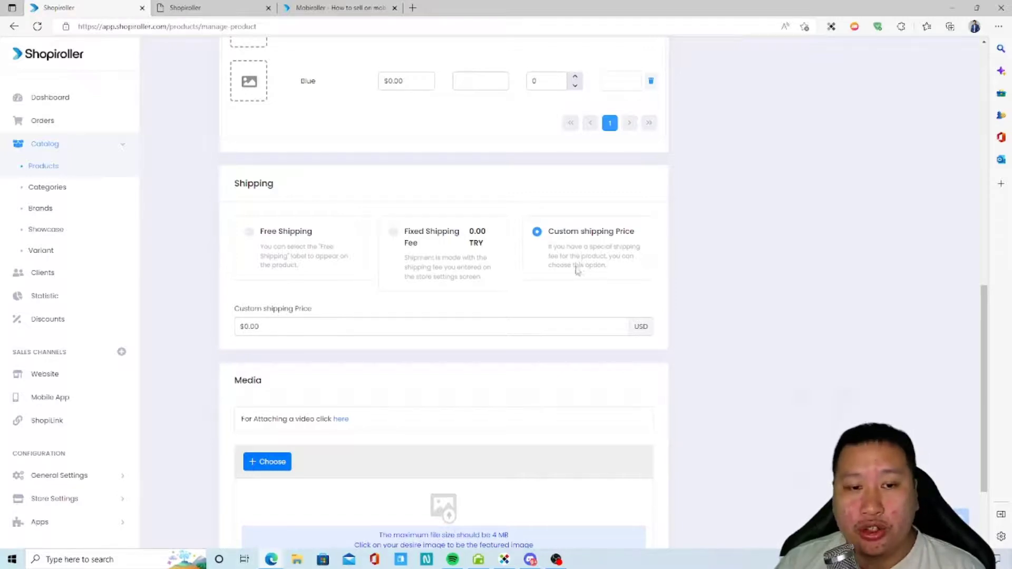
{"action": "left_click_drag", "start_coordinate": [550, 258], "coordinate": [613, 267]}
{"action": "left_click", "coordinate": [609, 276]}
{"action": "scroll", "coordinate": [548, 310], "scroll_direction": "down", "scroll_amount": 2}
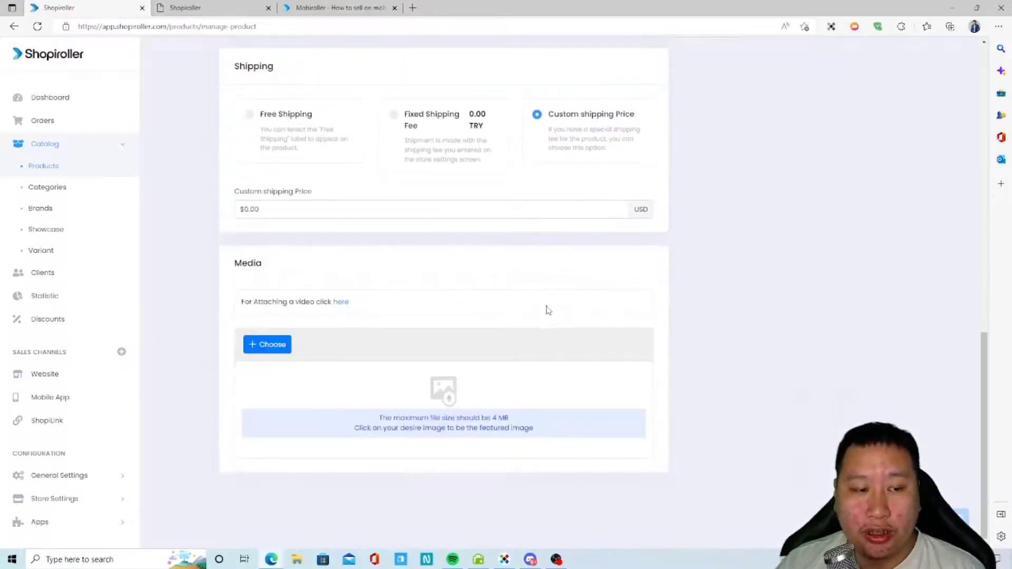
Review the product's shipping options and the Custom shipping Price field without entering a price.
{"action": "scroll", "coordinate": [547, 310], "scroll_direction": "up", "scroll_amount": 3}
{"action": "left_click", "coordinate": [333, 363]}
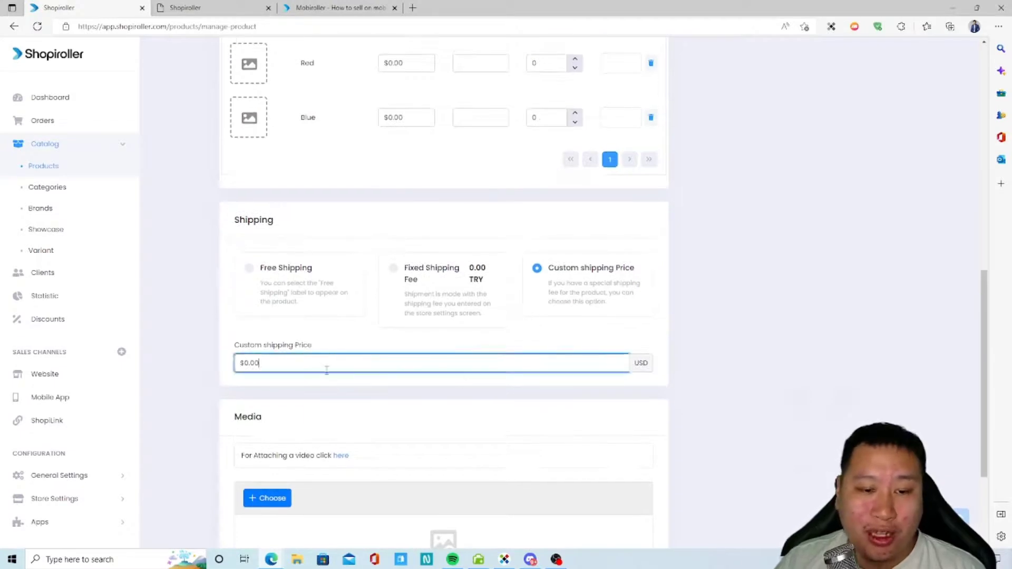
{"action": "left_click_drag", "start_coordinate": [262, 363], "coordinate": [247, 363]}
{"action": "left_click", "coordinate": [272, 360]}
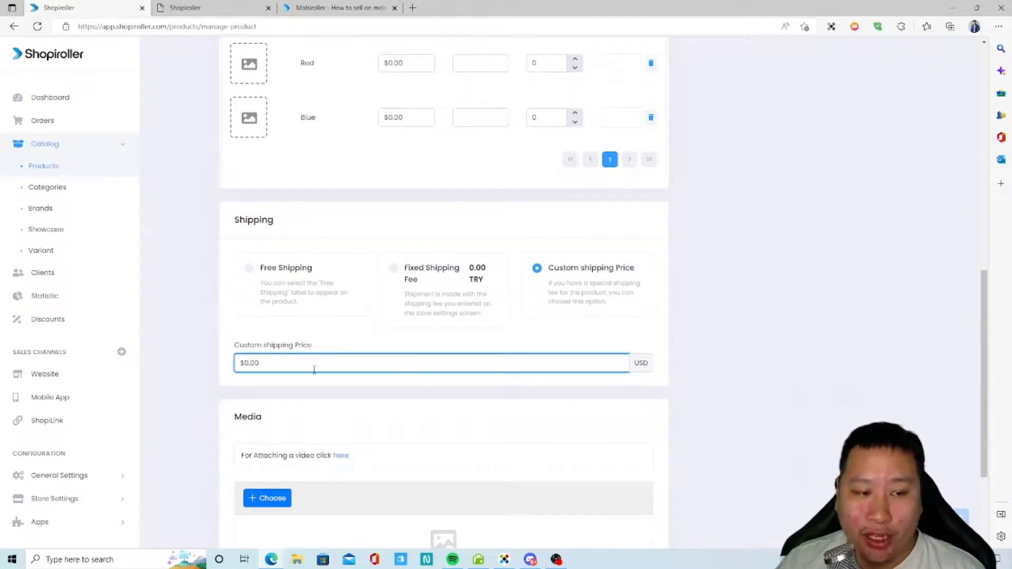
{"action": "left_click", "coordinate": [296, 384]}
{"action": "left_click", "coordinate": [314, 362]}
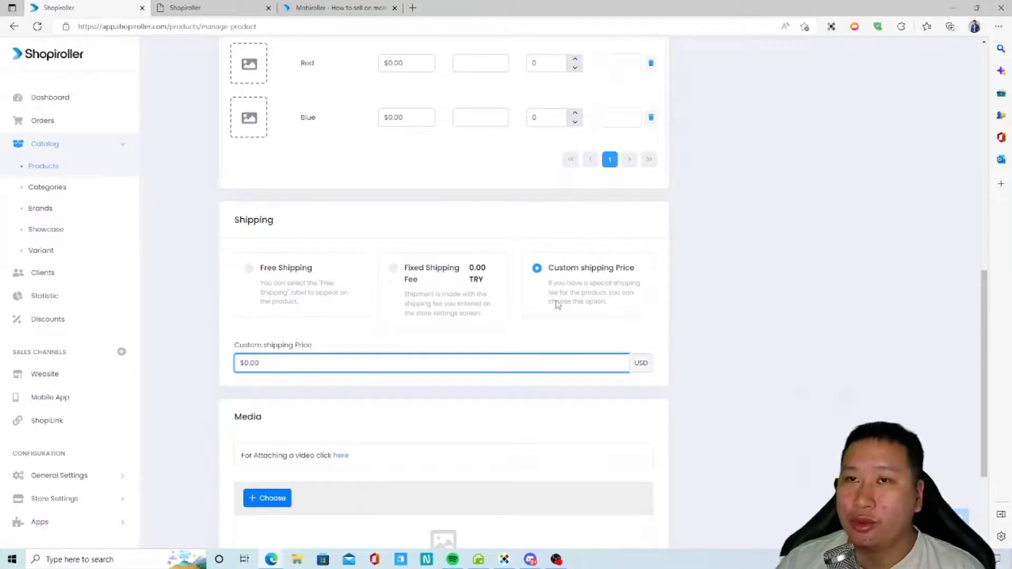
{"action": "left_click", "coordinate": [427, 275]}
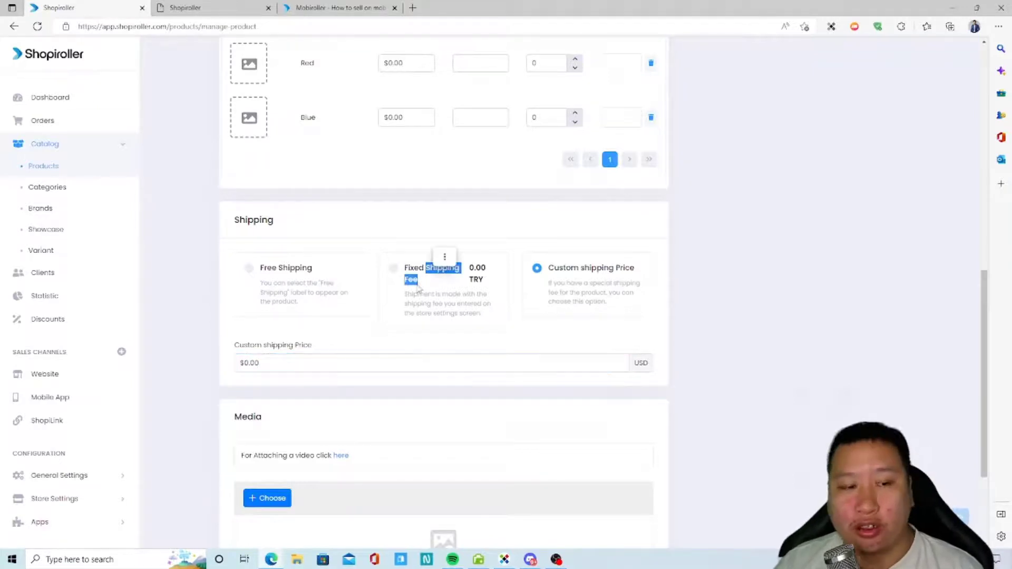
{"action": "left_click", "coordinate": [586, 310]}
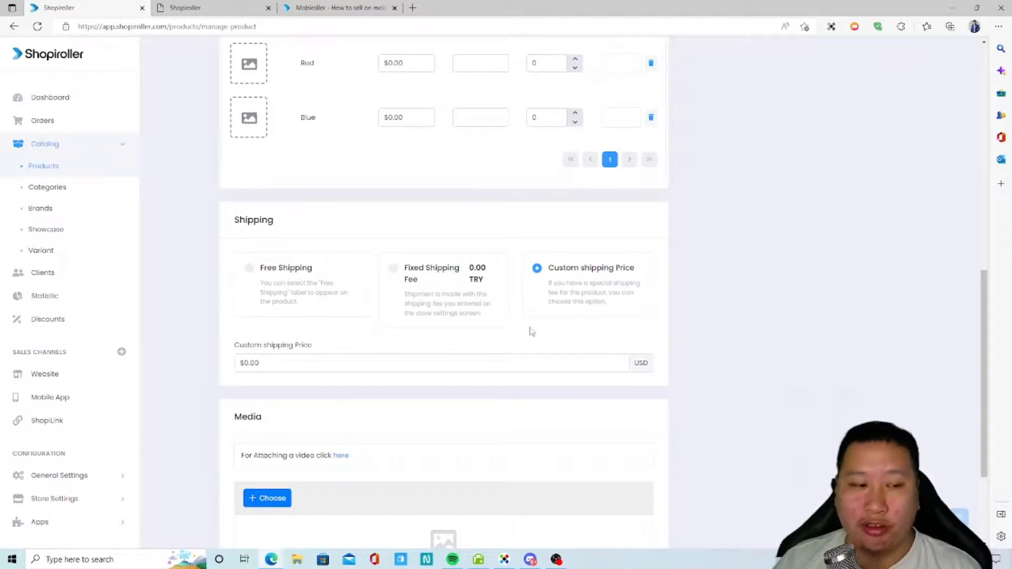
{"action": "left_click", "coordinate": [454, 364]}
{"action": "scroll", "coordinate": [436, 475], "scroll_direction": "down", "scroll_amount": 1}
{"action": "scroll", "coordinate": [343, 425], "scroll_direction": "up", "scroll_amount": 3}
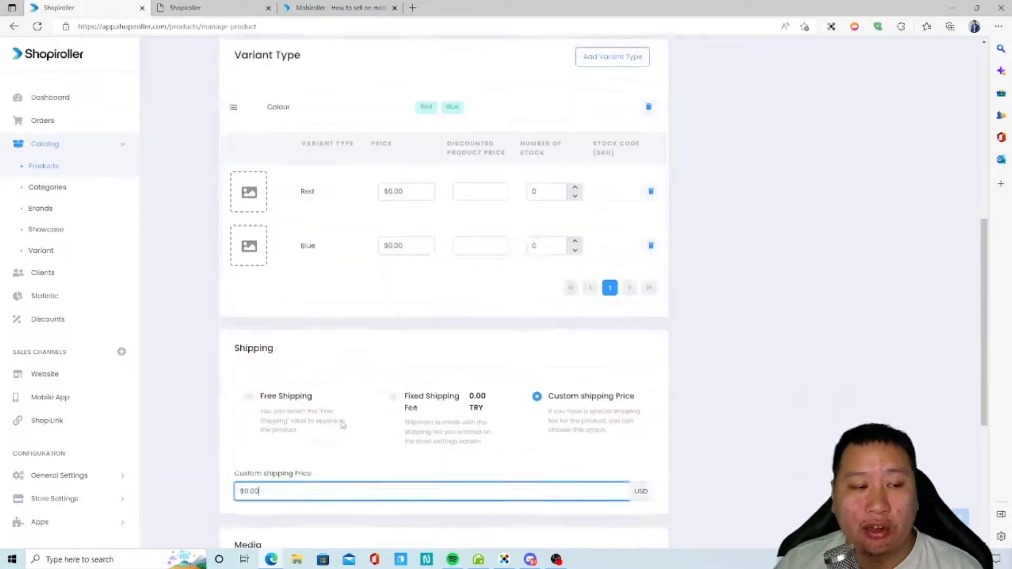
{"action": "scroll", "coordinate": [343, 425], "scroll_direction": "down", "scroll_amount": 5}
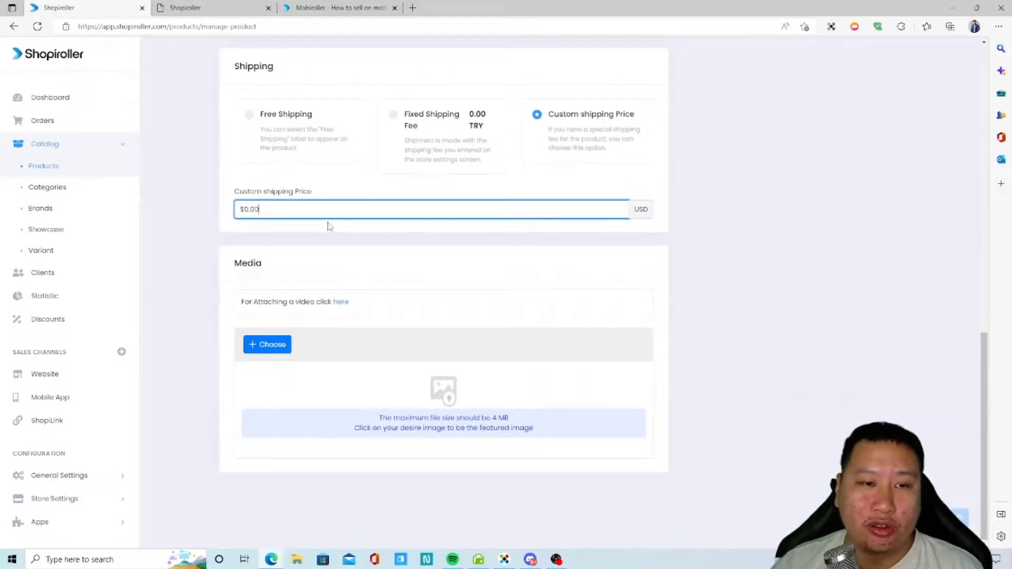
{"action": "scroll", "coordinate": [434, 300], "scroll_direction": "up", "scroll_amount": 2}
{"action": "scroll", "coordinate": [403, 296], "scroll_direction": "down", "scroll_amount": 2}
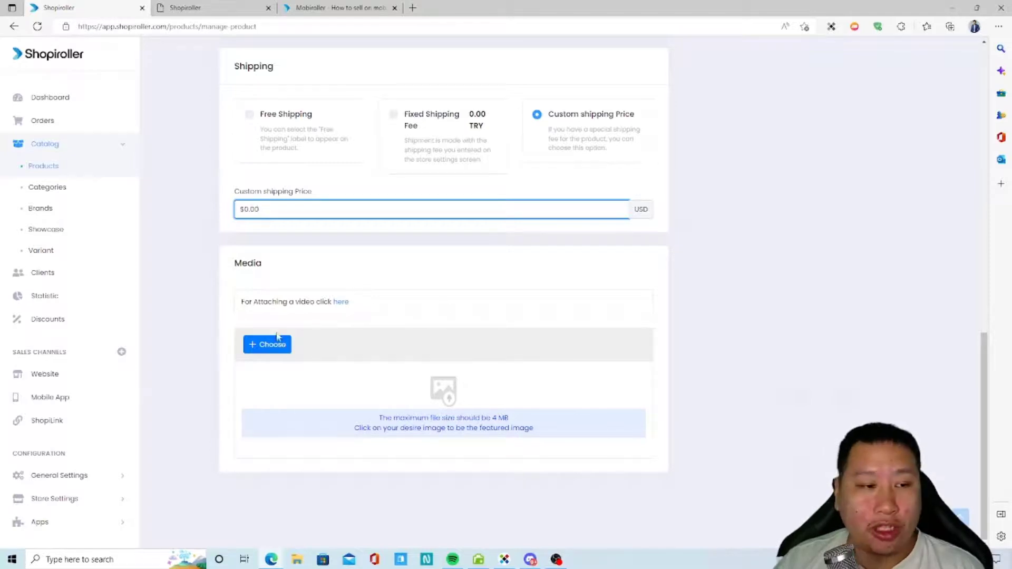
Check the media section's video URL dialog and image file chooser, closing both without adding anything.
{"action": "left_click_drag", "start_coordinate": [241, 302], "coordinate": [279, 302]}
{"action": "left_click", "coordinate": [286, 303]}
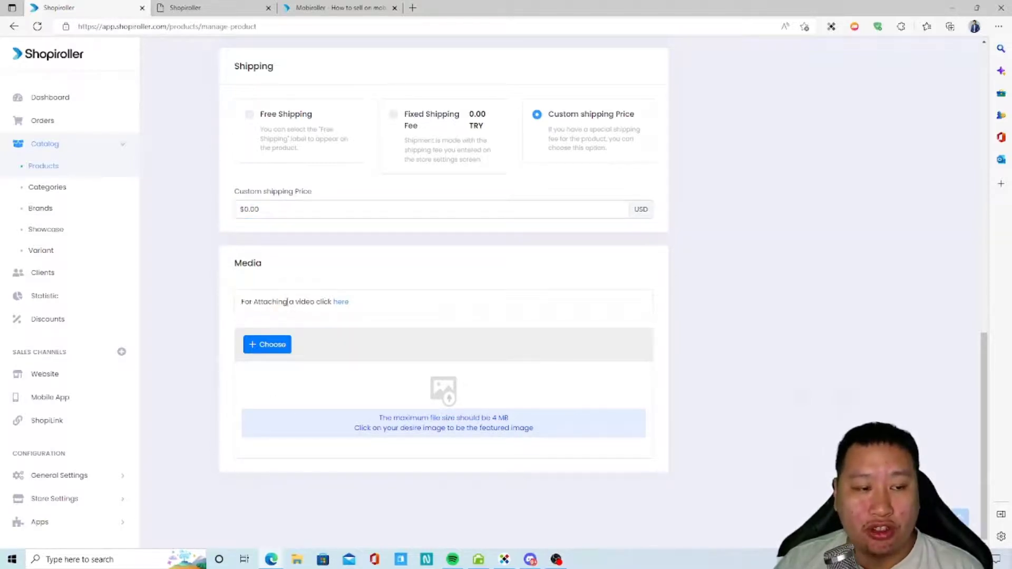
{"action": "left_click", "coordinate": [341, 304]}
{"action": "left_click", "coordinate": [420, 296]}
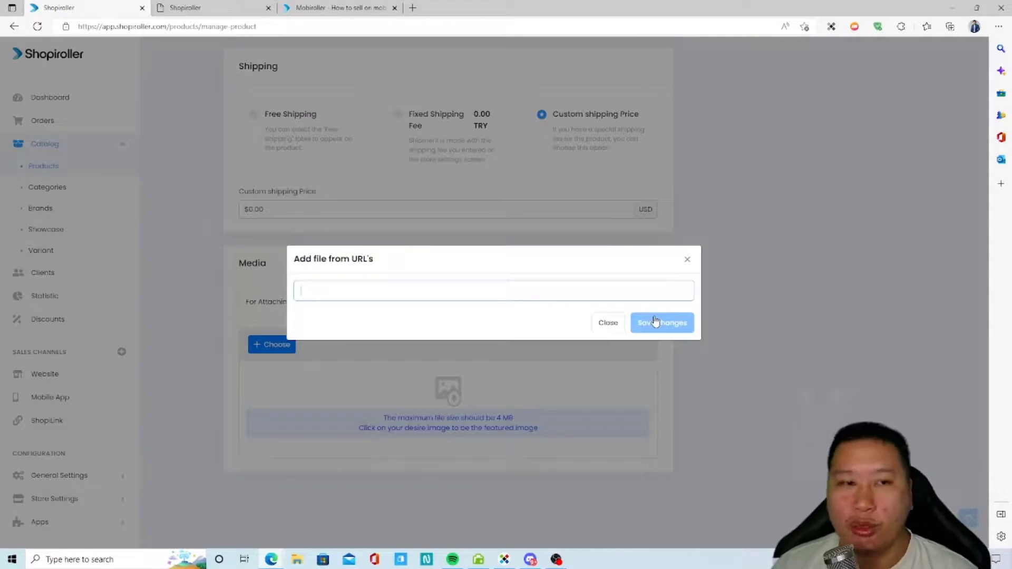
{"action": "left_click", "coordinate": [608, 322]}
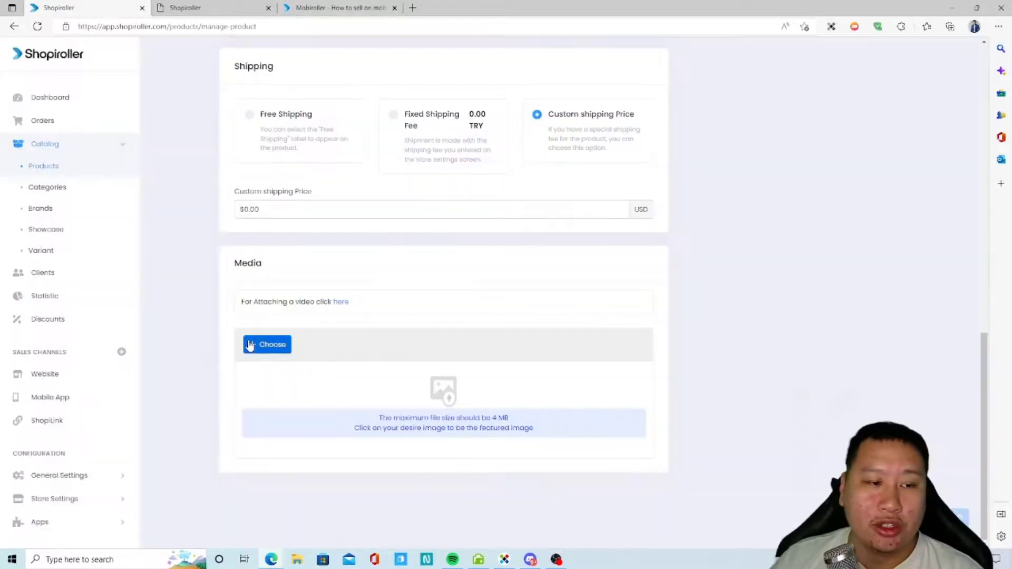
{"action": "left_click", "coordinate": [341, 302]}
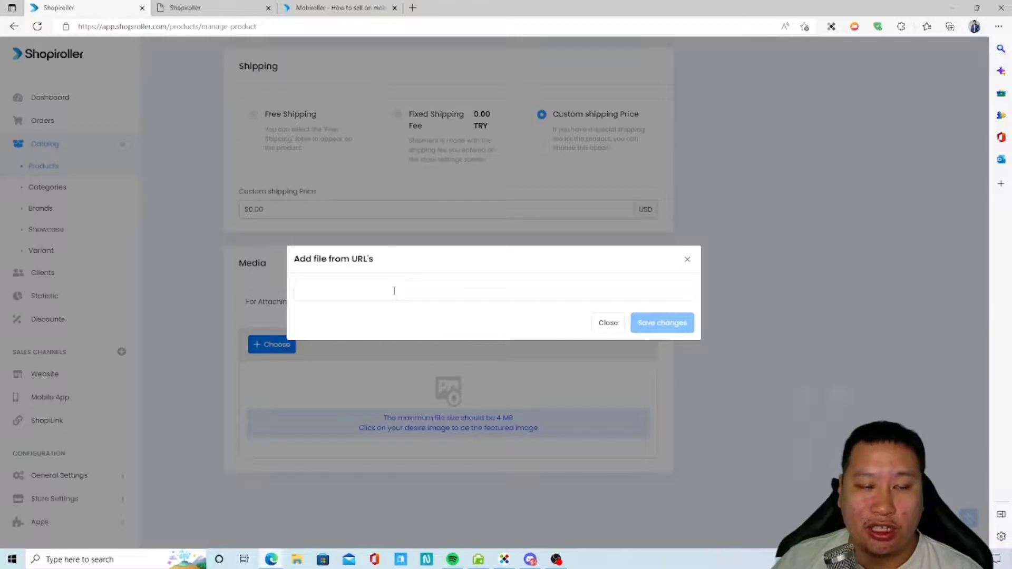
{"action": "left_click", "coordinate": [608, 322]}
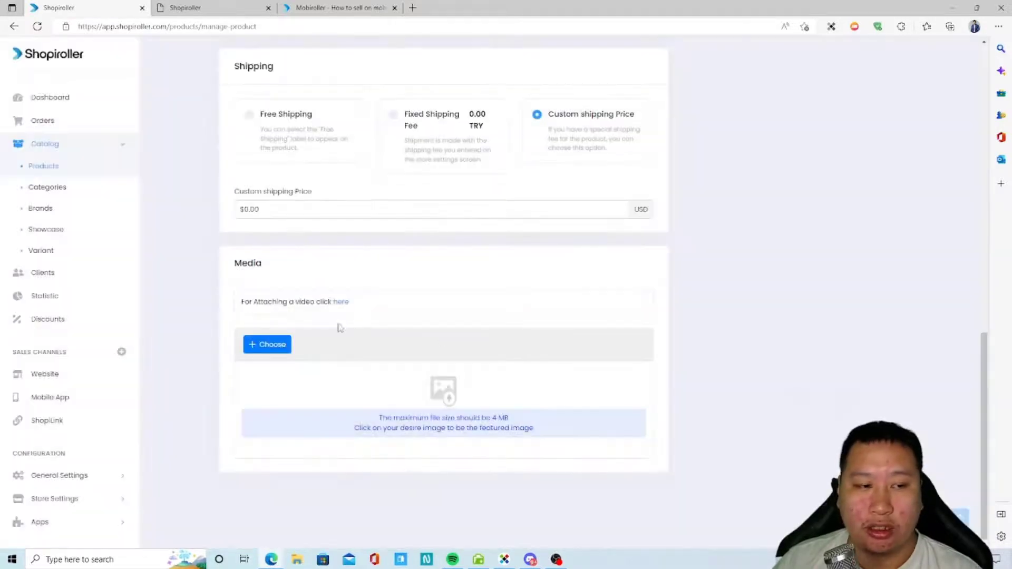
{"action": "left_click", "coordinate": [254, 345]}
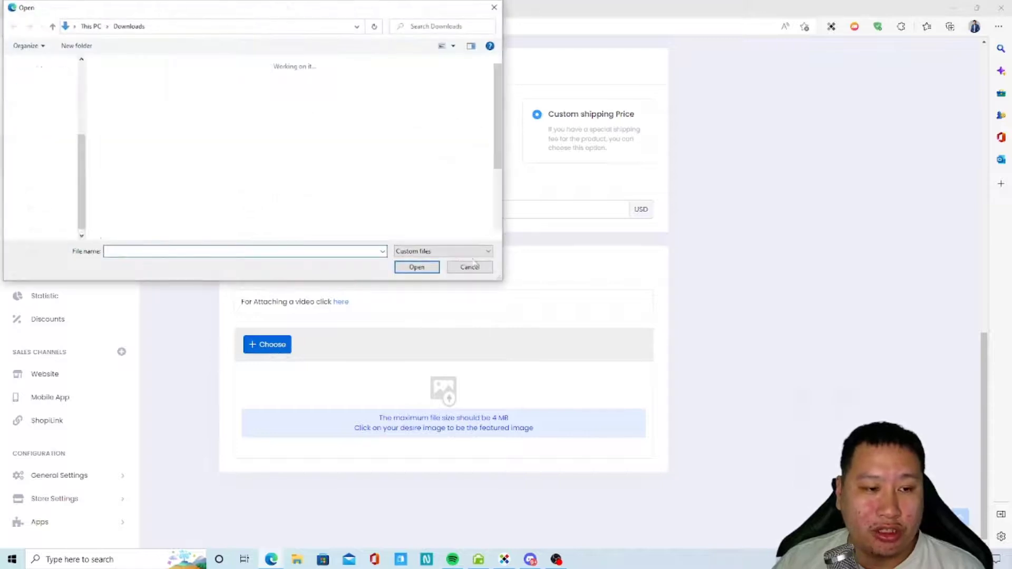
{"action": "left_click", "coordinate": [472, 265]}
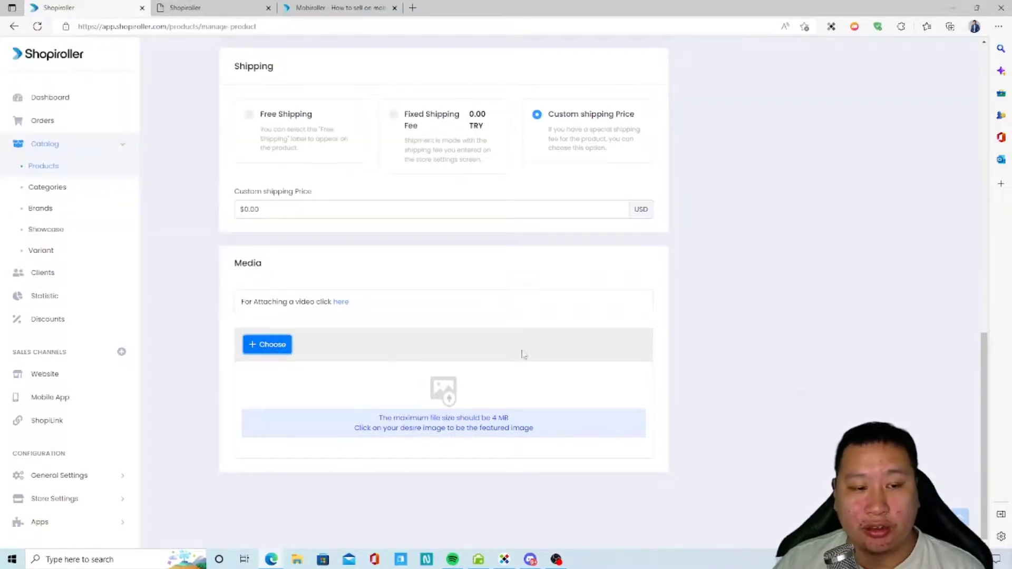
Examine the Category, Brand and Showcase fields of the new product without choosing anything.
{"action": "scroll", "coordinate": [612, 293], "scroll_direction": "up", "scroll_amount": 12}
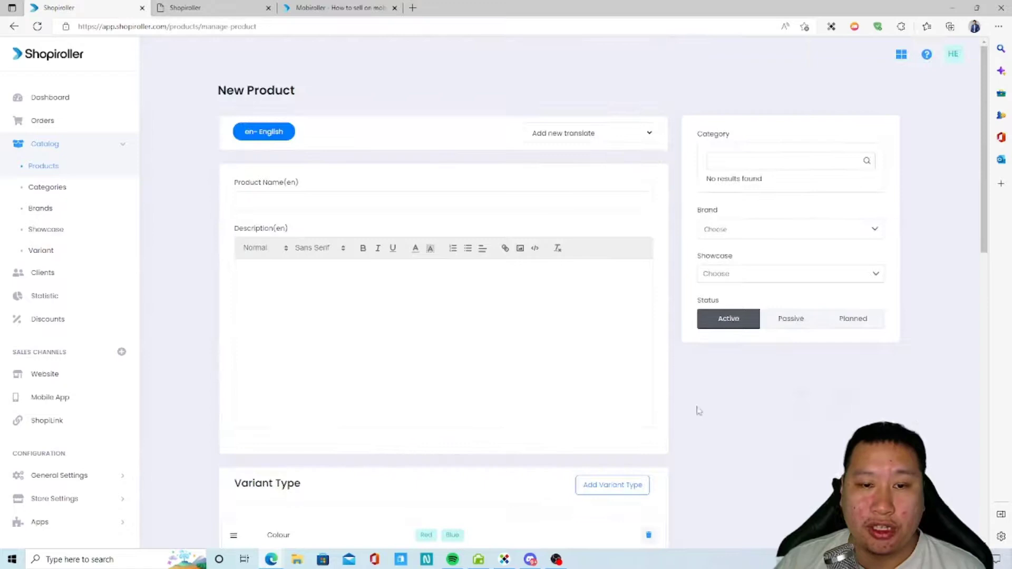
{"action": "left_click", "coordinate": [738, 168]}
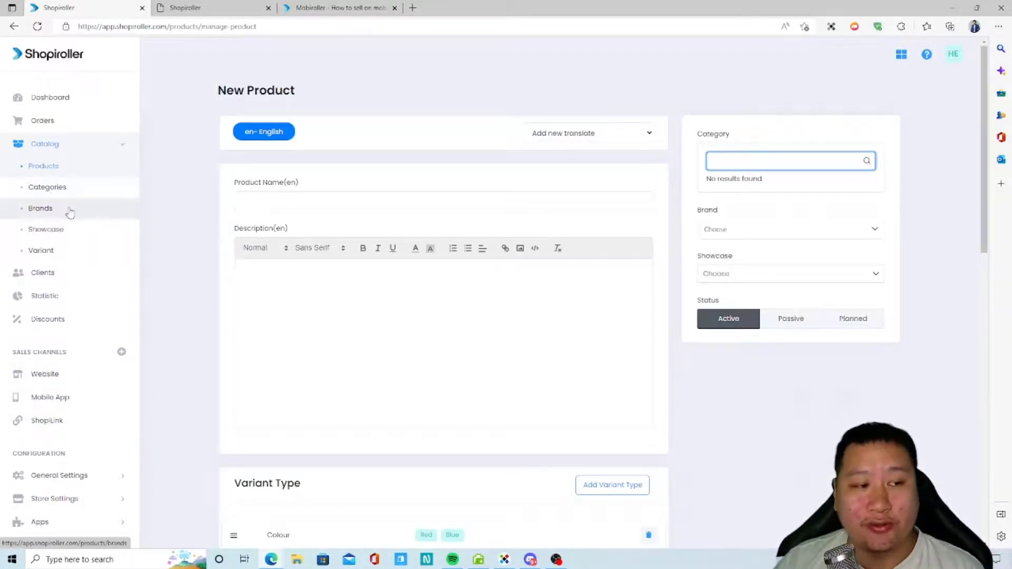
{"action": "left_click", "coordinate": [715, 277]}
{"action": "left_click", "coordinate": [715, 277]}
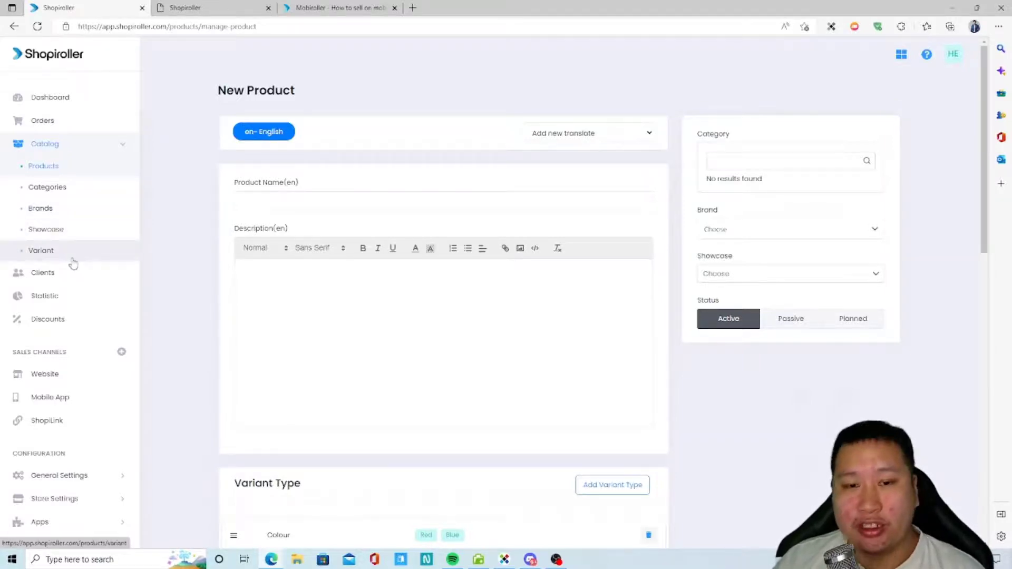
{"action": "left_click", "coordinate": [732, 273]}
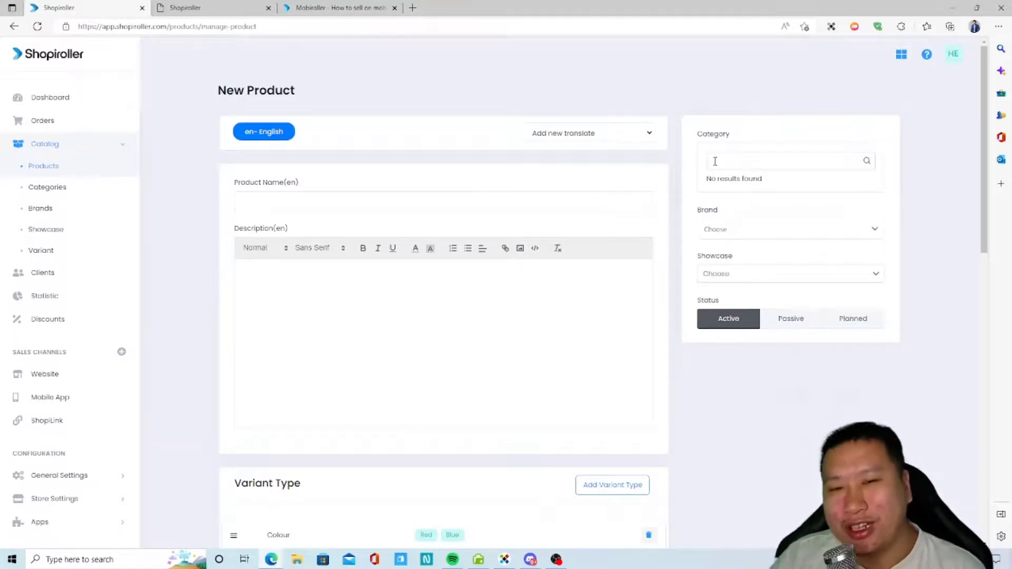
{"action": "left_click", "coordinate": [746, 168]}
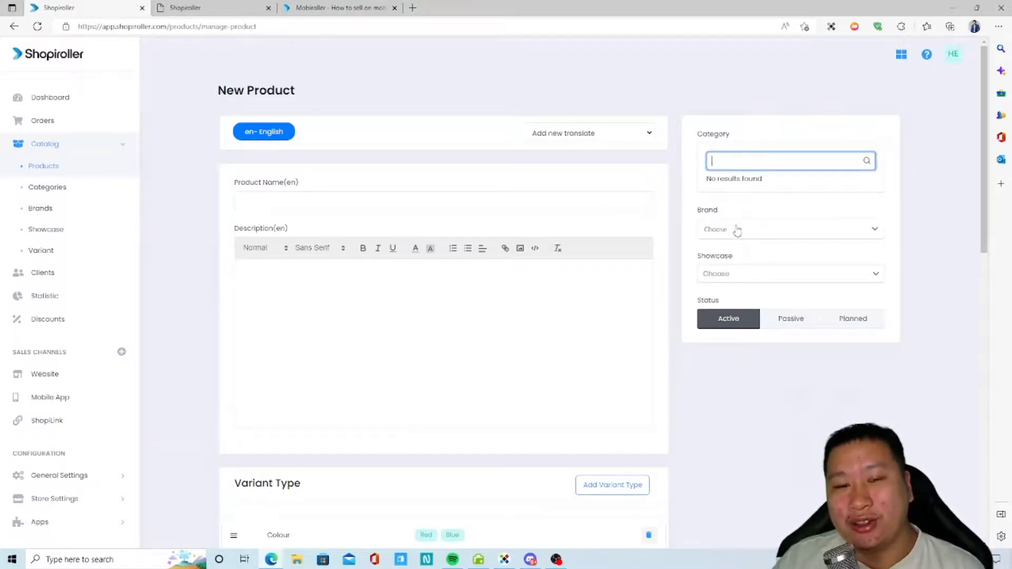
{"action": "left_click", "coordinate": [735, 195]}
{"action": "left_click", "coordinate": [769, 163]}
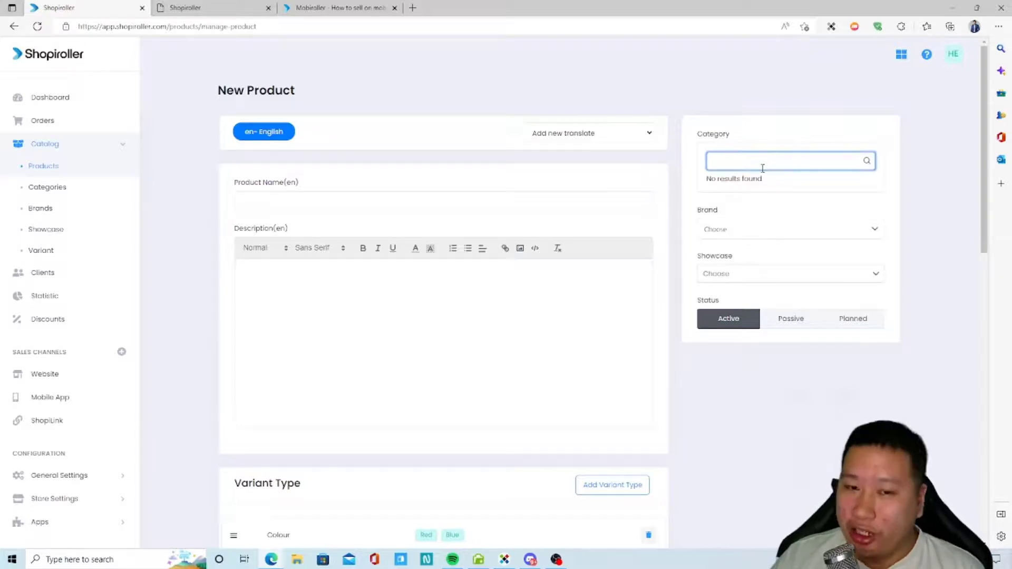
{"action": "left_click", "coordinate": [752, 229]}
{"action": "left_click", "coordinate": [763, 162]}
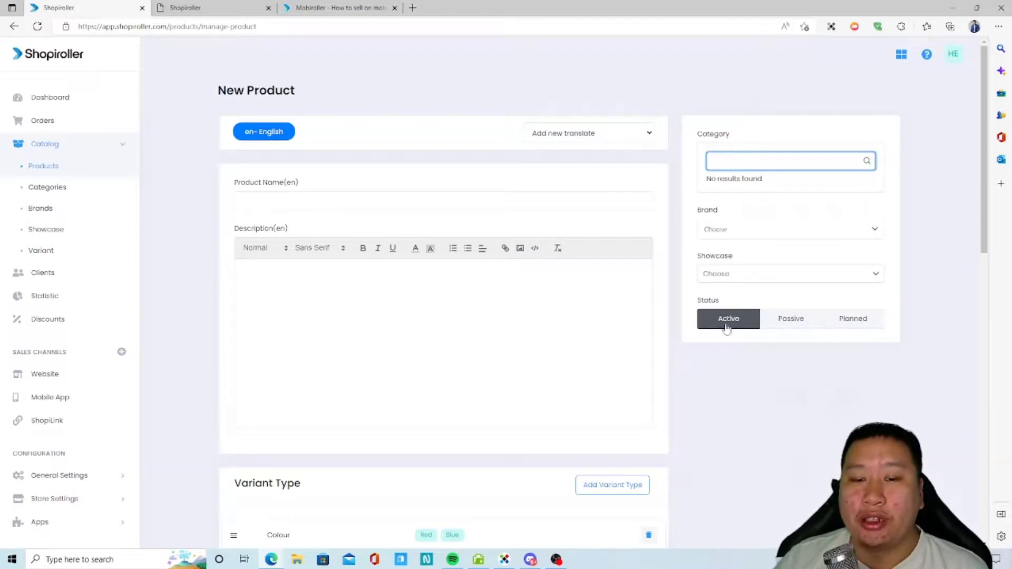
Try the product's Passive, Planned and Active statuses, and view the publishing date calendar for Planned without picking a date.
{"action": "left_click", "coordinate": [789, 323]}
{"action": "left_click", "coordinate": [858, 321]}
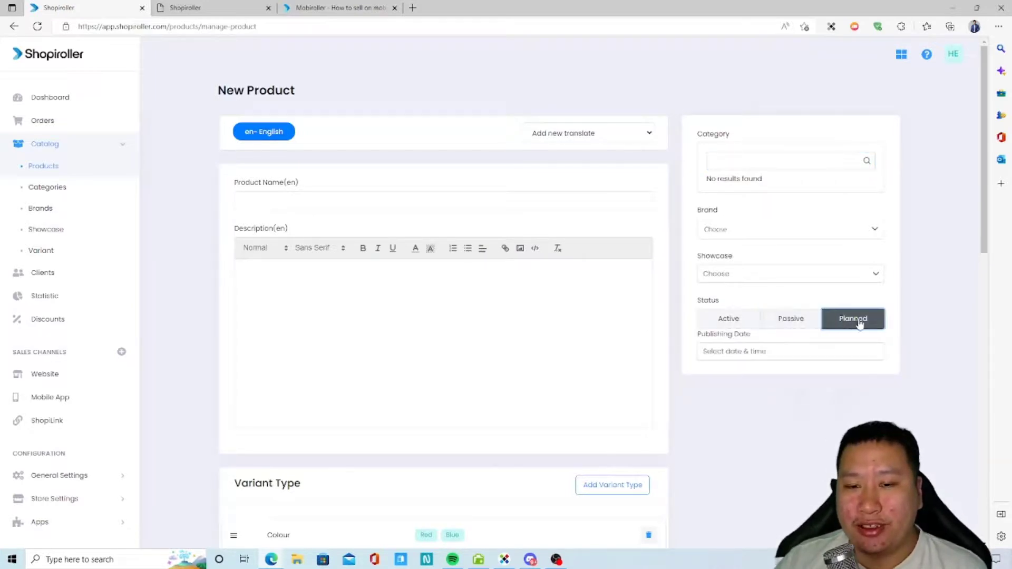
{"action": "left_click", "coordinate": [804, 350]}
{"action": "left_click", "coordinate": [761, 334]}
{"action": "left_click", "coordinate": [744, 324]}
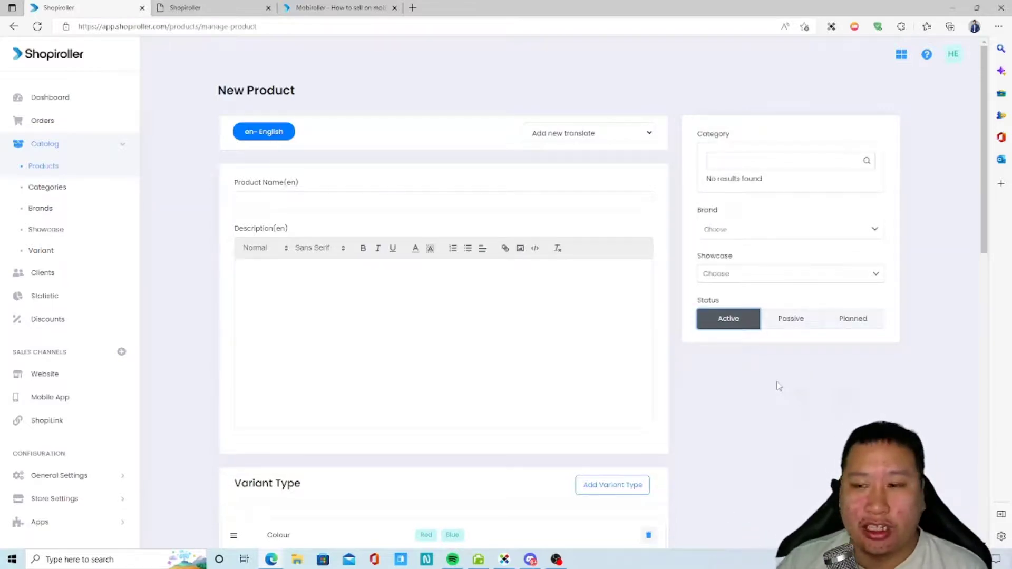
{"action": "left_click", "coordinate": [783, 323]}
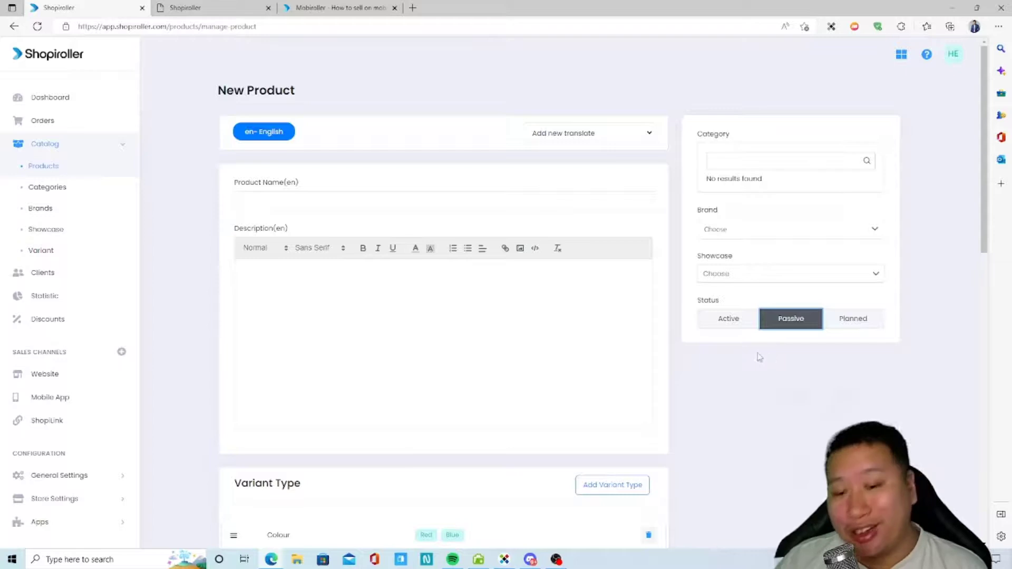
{"action": "left_click", "coordinate": [842, 323]}
{"action": "left_click", "coordinate": [774, 357]}
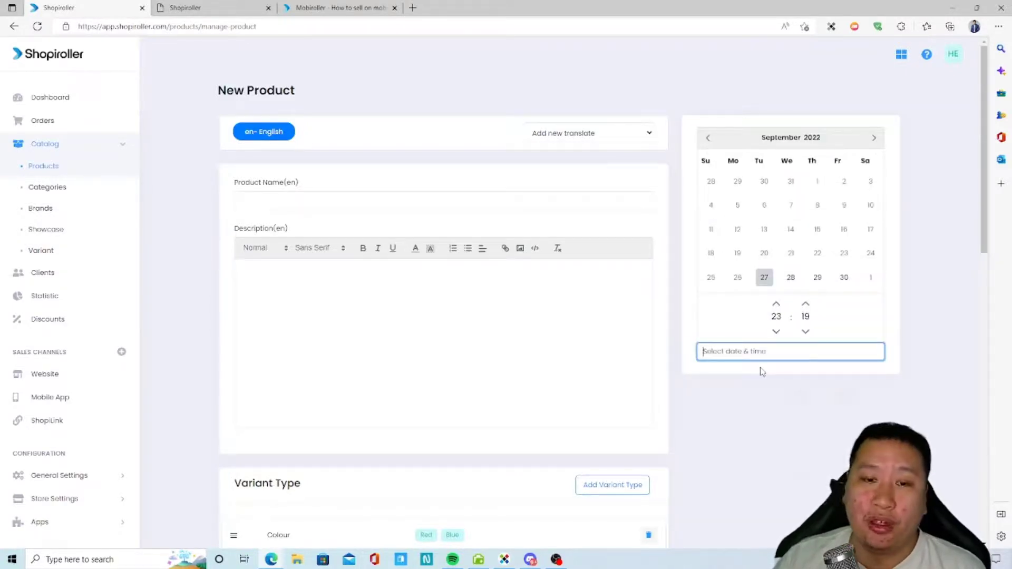
{"action": "left_click", "coordinate": [649, 340]}
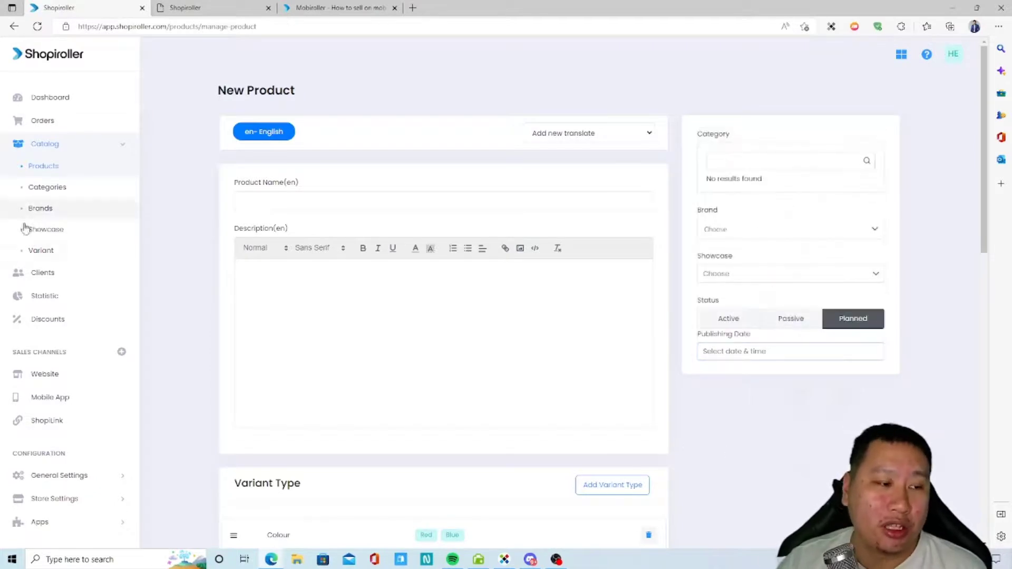
View the client list and review the order charts, payment methods and most ordered products in the store statistics.
{"action": "left_click", "coordinate": [59, 273]}
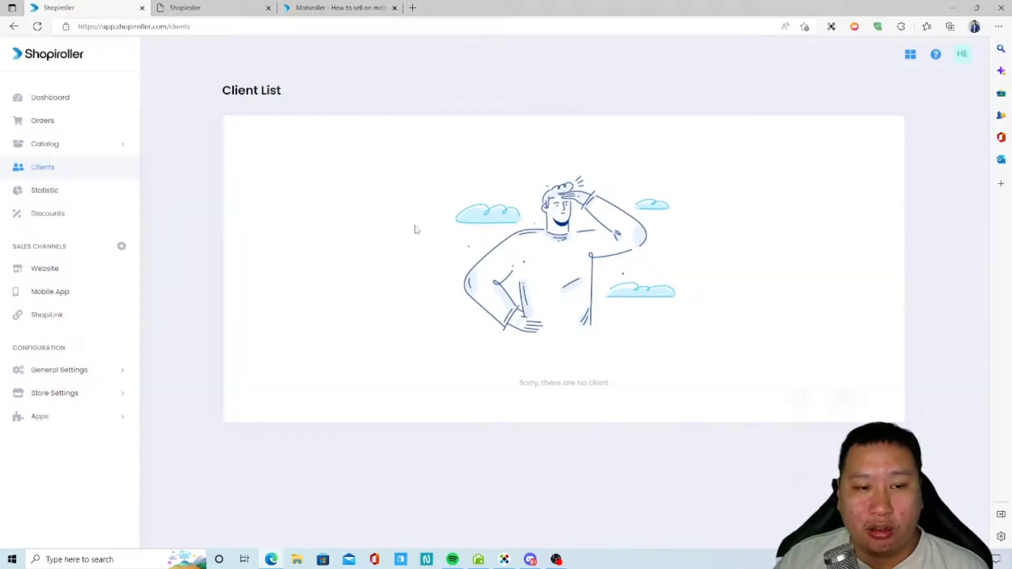
{"action": "left_click", "coordinate": [69, 190]}
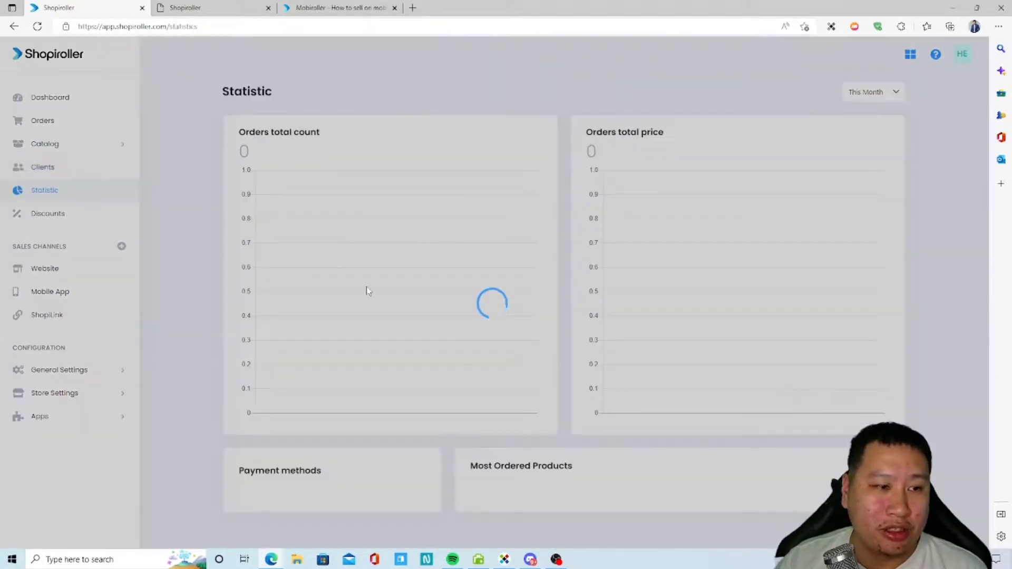
{"action": "scroll", "coordinate": [396, 301], "scroll_direction": "down", "scroll_amount": 3}
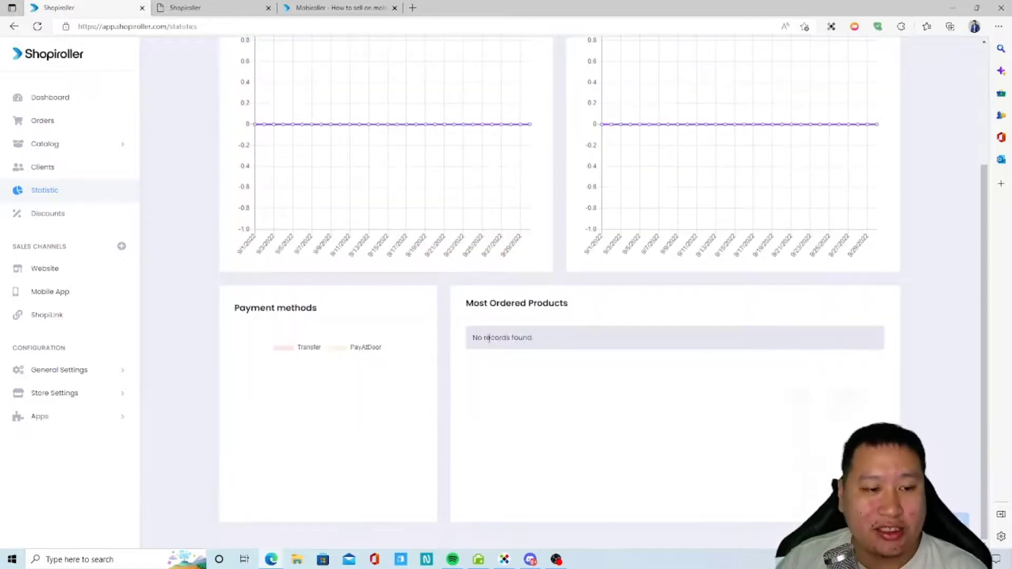
{"action": "scroll", "coordinate": [501, 358], "scroll_direction": "up", "scroll_amount": 2}
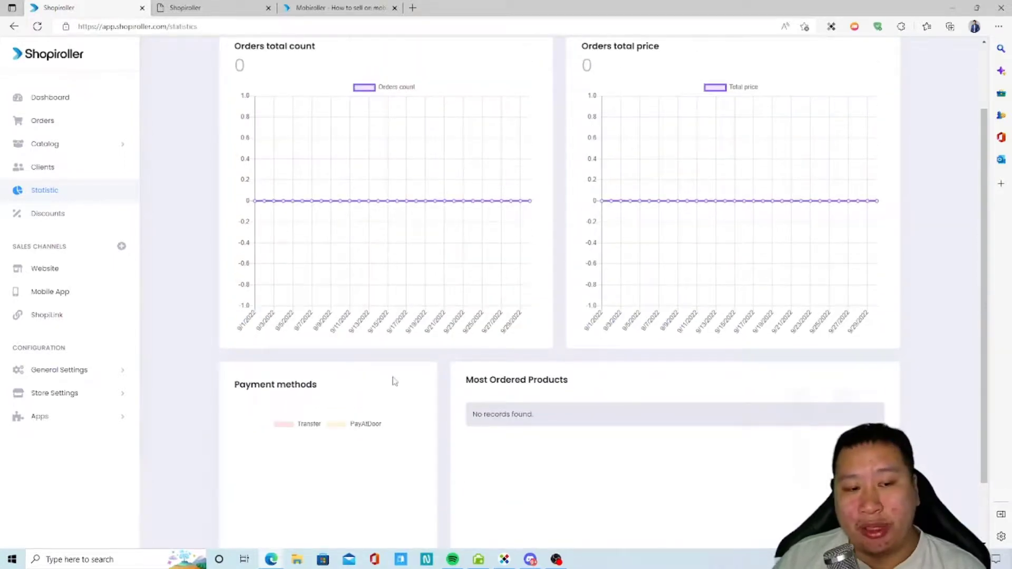
{"action": "scroll", "coordinate": [377, 378], "scroll_direction": "up", "scroll_amount": 2}
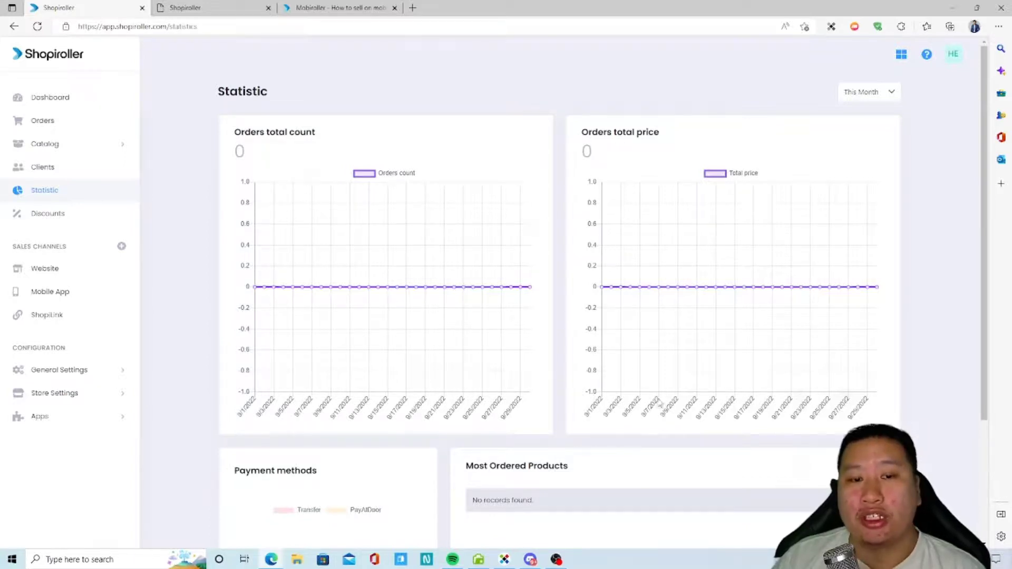
{"action": "scroll", "coordinate": [696, 373], "scroll_direction": "down", "scroll_amount": 3}
{"action": "scroll", "coordinate": [516, 309], "scroll_direction": "up", "scroll_amount": 3}
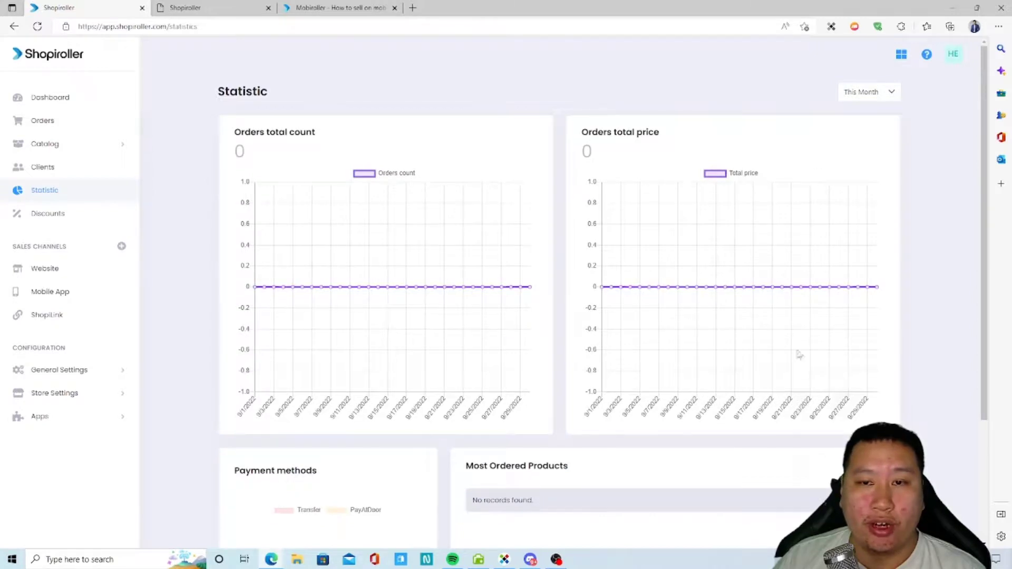
{"action": "scroll", "coordinate": [751, 284], "scroll_direction": "down", "scroll_amount": 3}
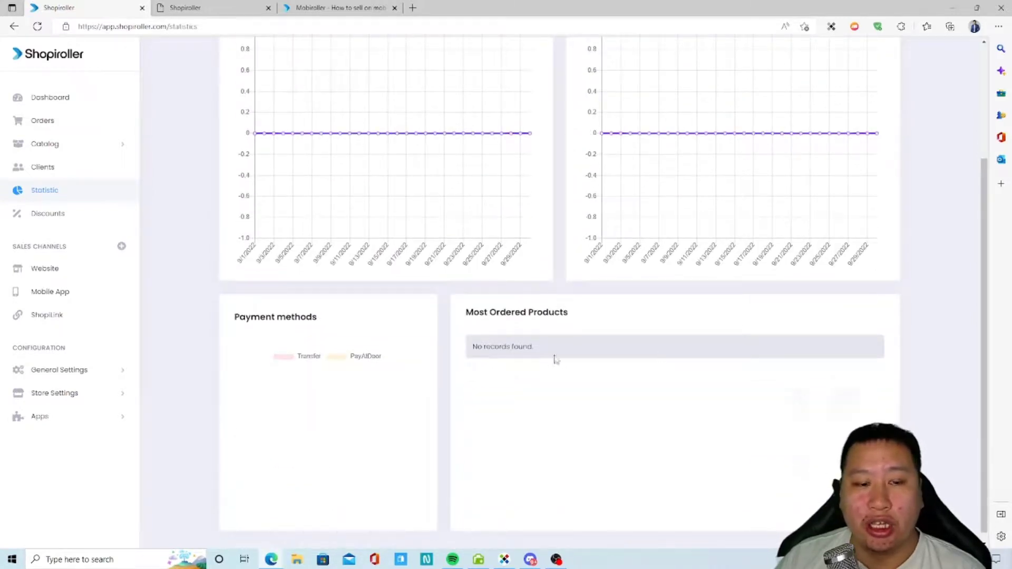
Start a new discount from the discounts page and examine its Code and Discount Amount fields without entering anything.
{"action": "left_click", "coordinate": [42, 217]}
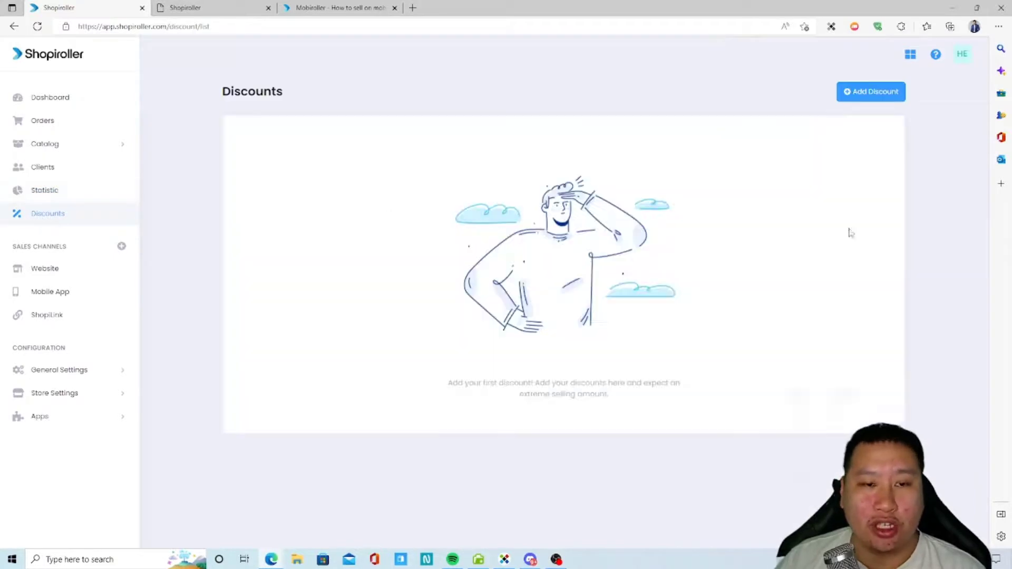
{"action": "left_click", "coordinate": [849, 92]}
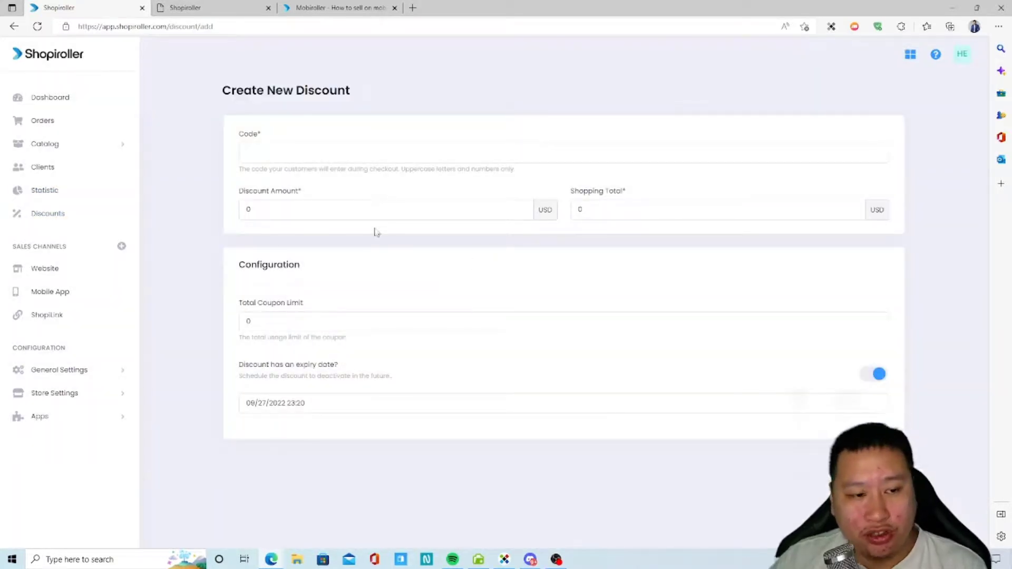
{"action": "left_click", "coordinate": [337, 161]}
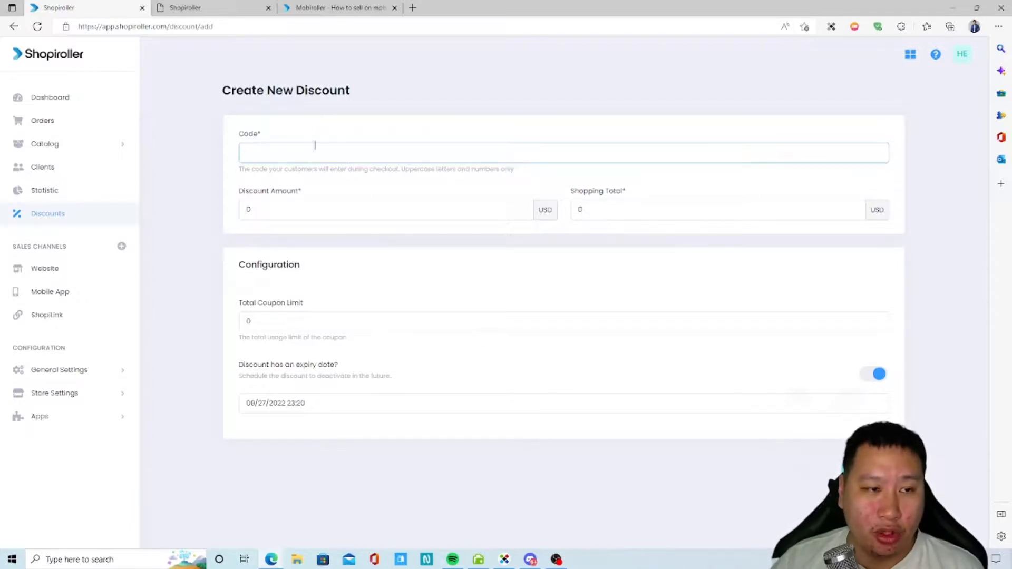
{"action": "left_click", "coordinate": [292, 211]}
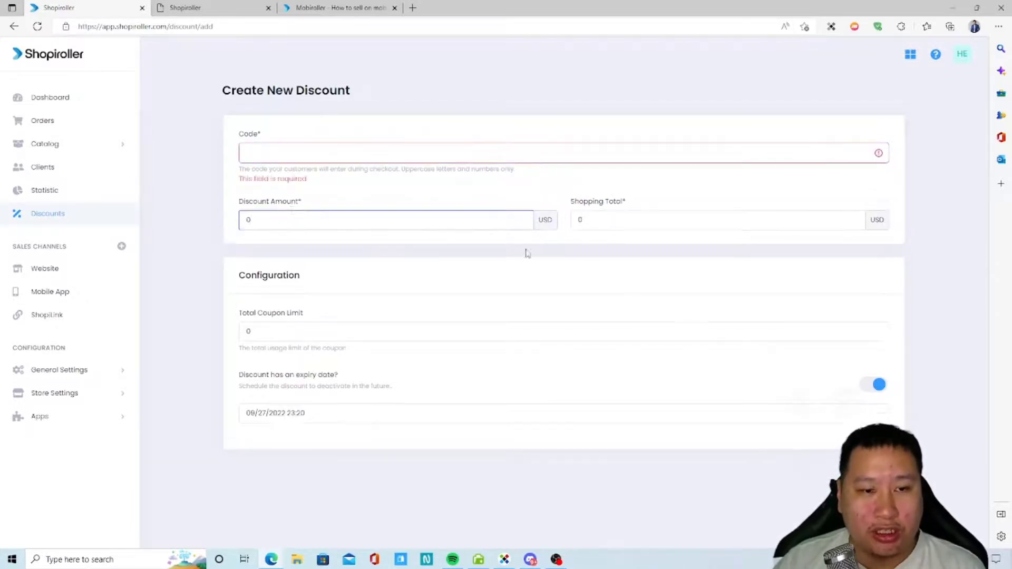
{"action": "left_click", "coordinate": [569, 203]}
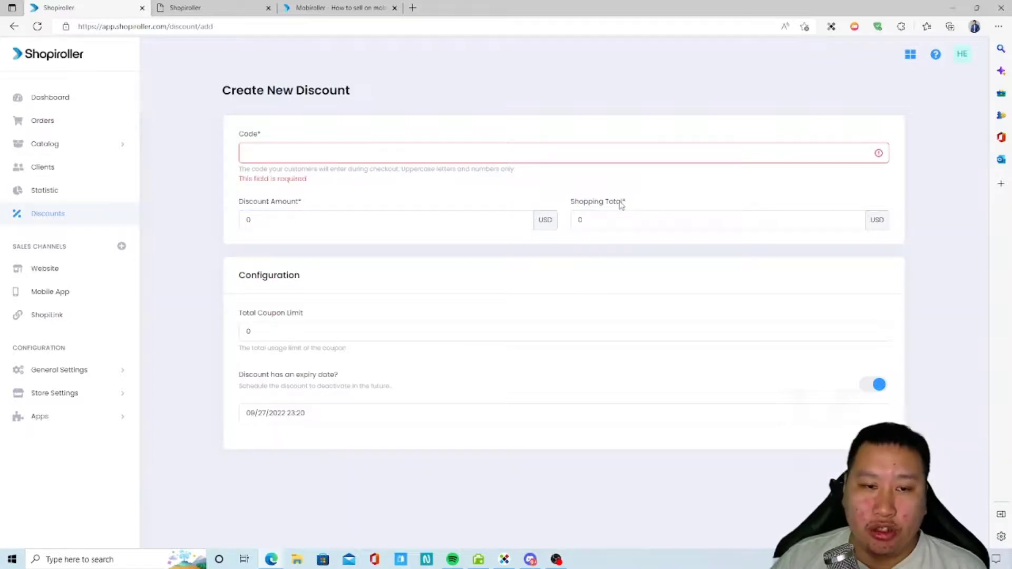
{"action": "left_click", "coordinate": [354, 215]}
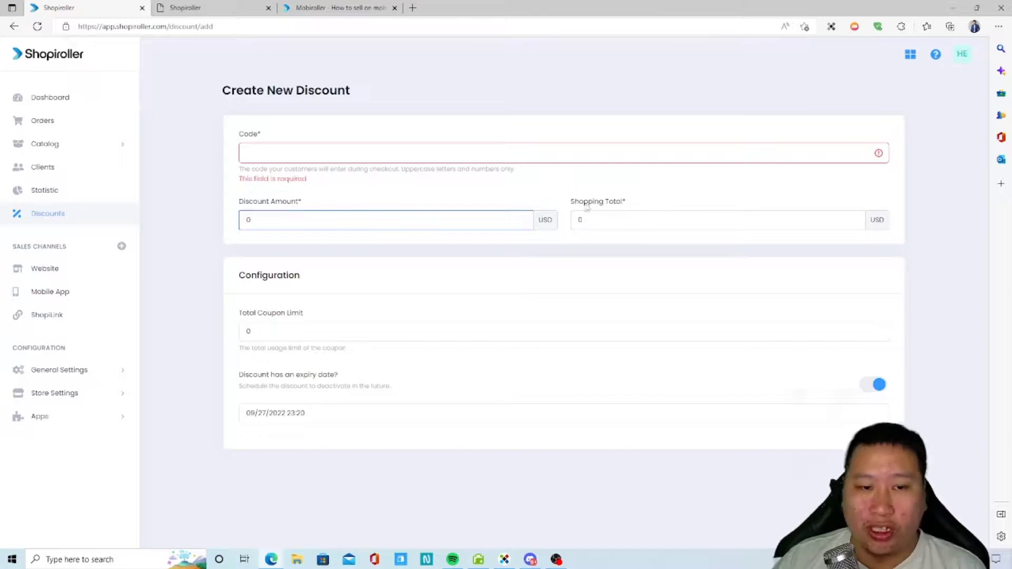
Examine the Shopping Total requirement alongside the Discount Amount of the new discount, leaving both unfilled.
{"action": "left_click_drag", "start_coordinate": [587, 207], "coordinate": [624, 208]}
{"action": "left_click", "coordinate": [638, 209]}
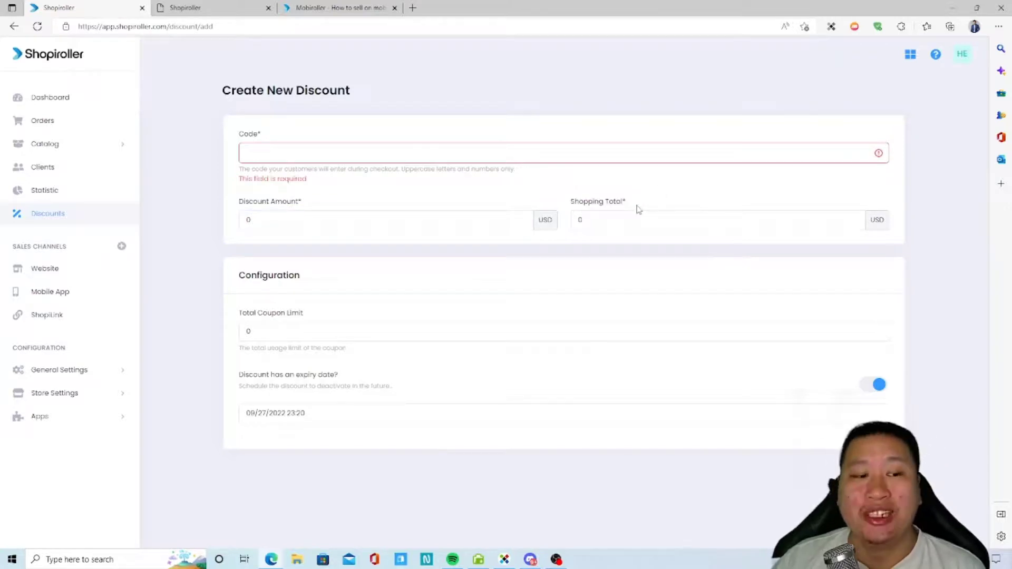
{"action": "left_click_drag", "start_coordinate": [579, 203], "coordinate": [616, 201]}
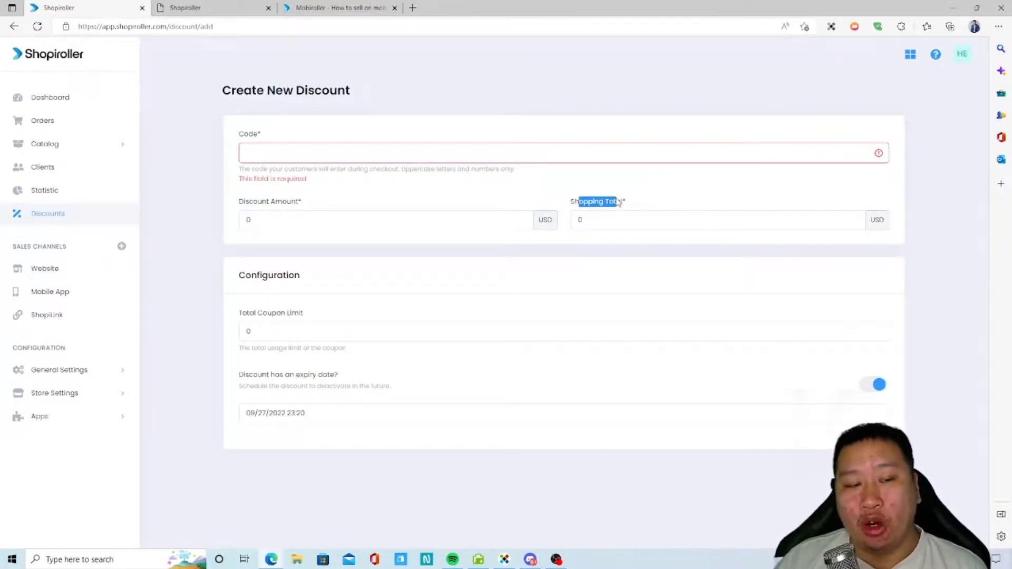
{"action": "left_click", "coordinate": [603, 209]}
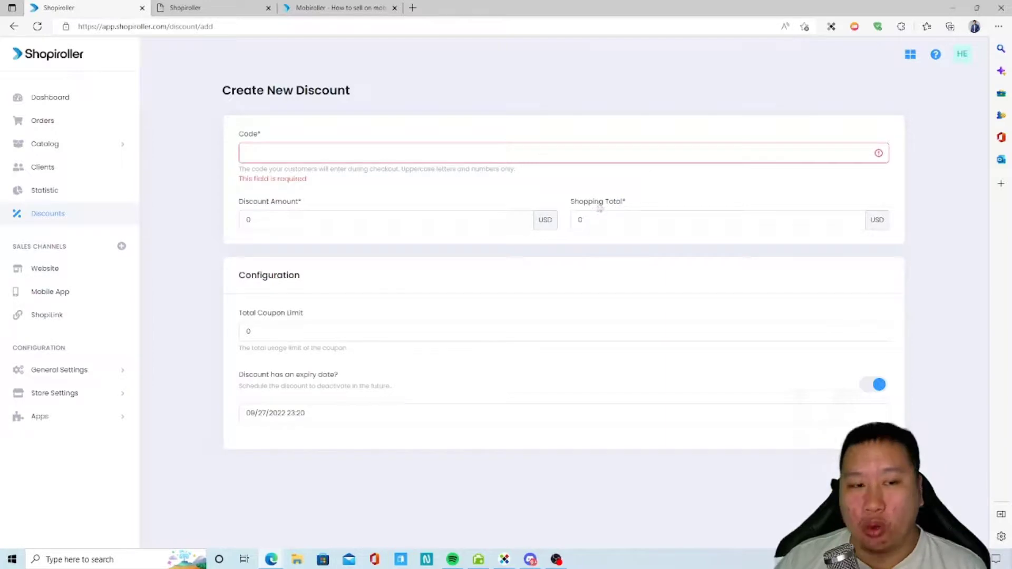
{"action": "left_click", "coordinate": [282, 224]}
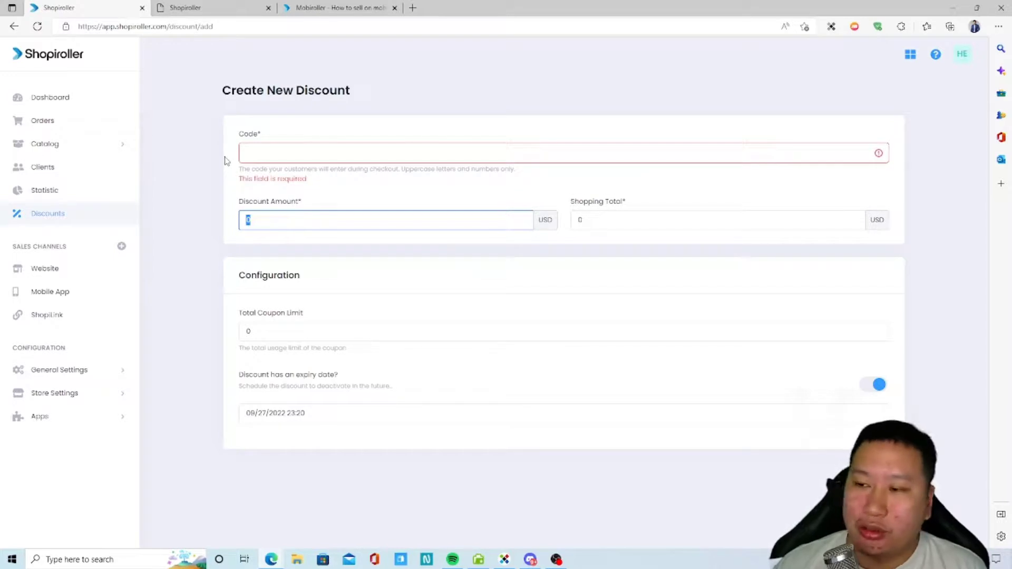
{"action": "left_click", "coordinate": [577, 213]}
{"action": "left_click_drag", "start_coordinate": [571, 202], "coordinate": [638, 203]}
{"action": "left_click", "coordinate": [630, 209]}
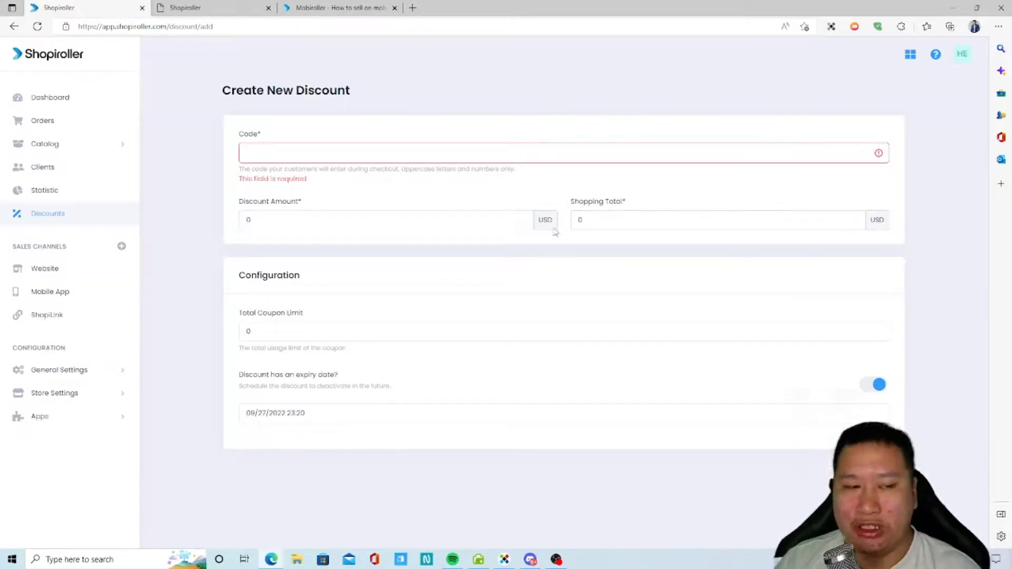
{"action": "left_click_drag", "start_coordinate": [571, 204], "coordinate": [617, 205]}
{"action": "left_click", "coordinate": [614, 207]}
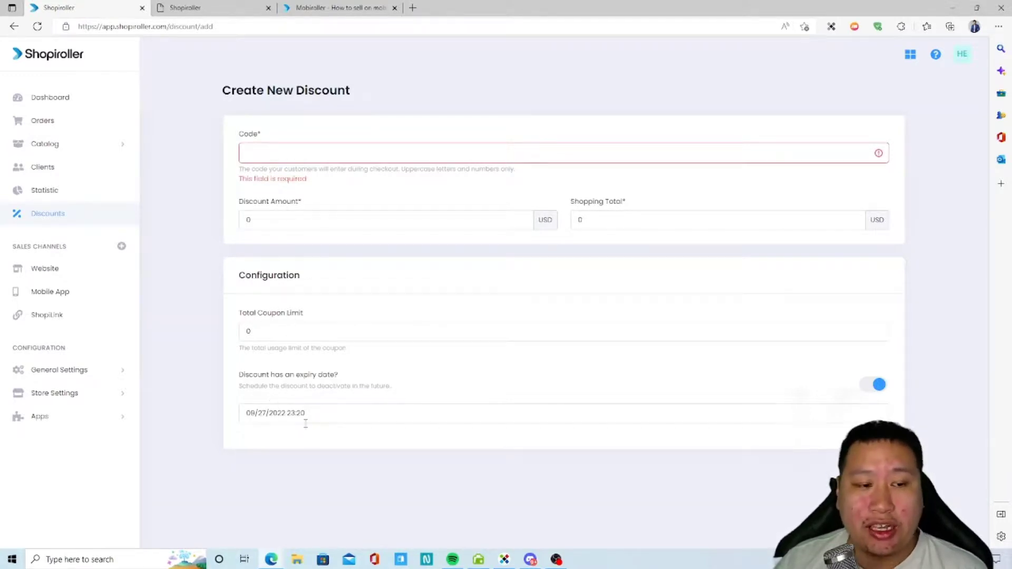
Check the new discount's expiry date and Total Coupon Limit settings without changing them.
{"action": "left_click", "coordinate": [328, 413]}
{"action": "left_click", "coordinate": [283, 469]}
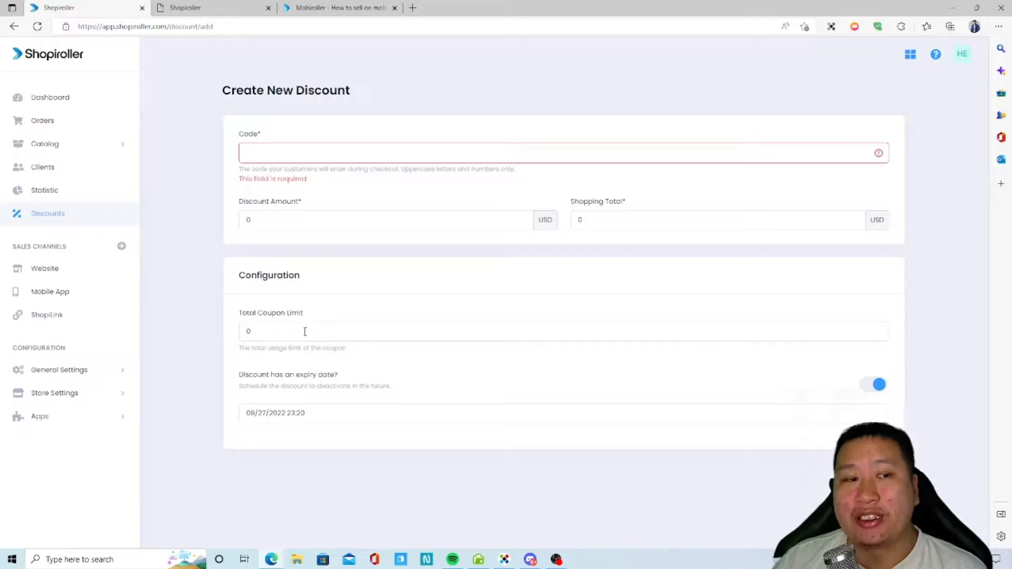
{"action": "left_click", "coordinate": [258, 328]}
{"action": "left_click", "coordinate": [227, 338]}
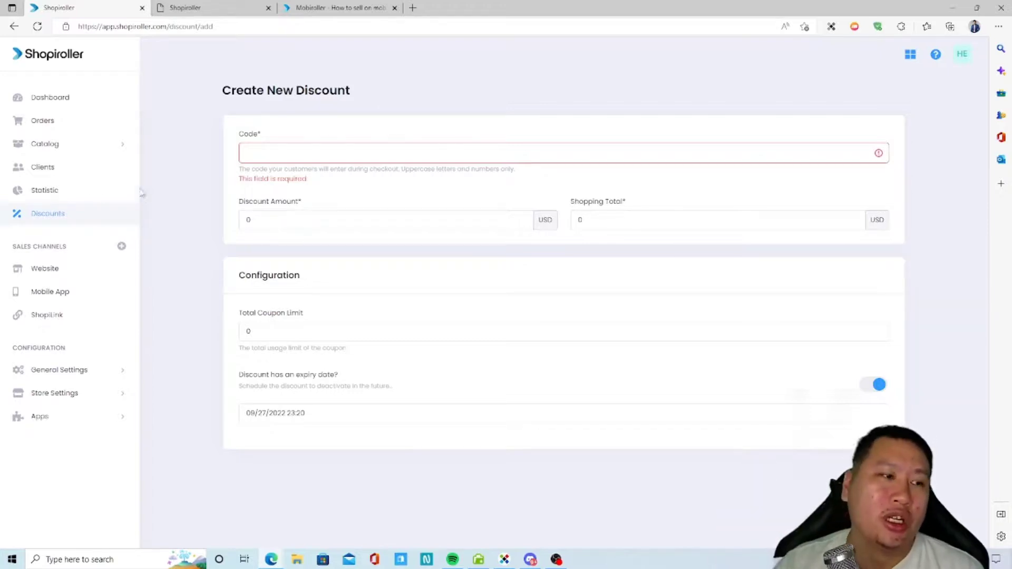
Return to the dashboard and check the account options and the app grid shortcut.
{"action": "left_click", "coordinate": [80, 104]}
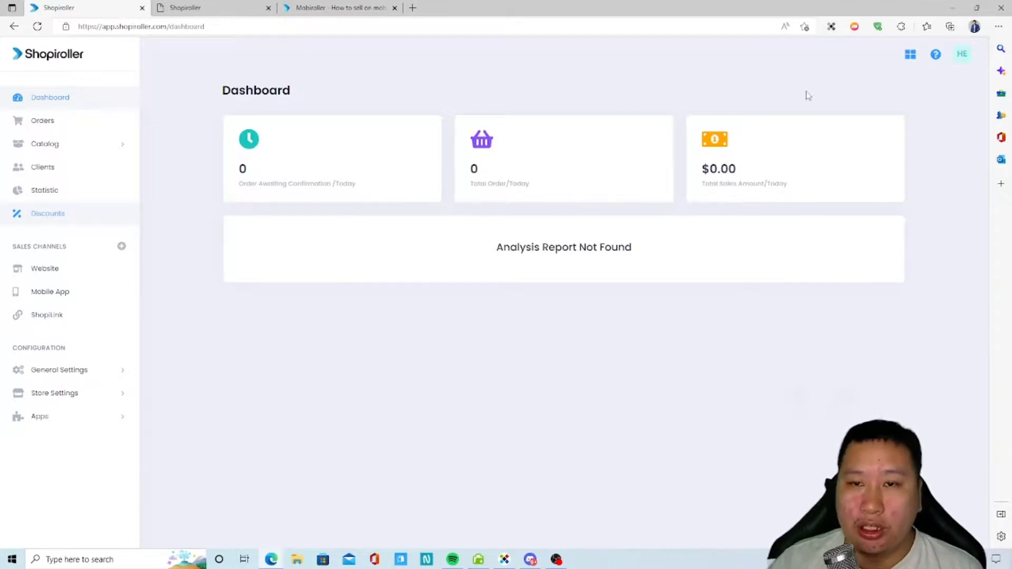
{"action": "left_click", "coordinate": [967, 57]}
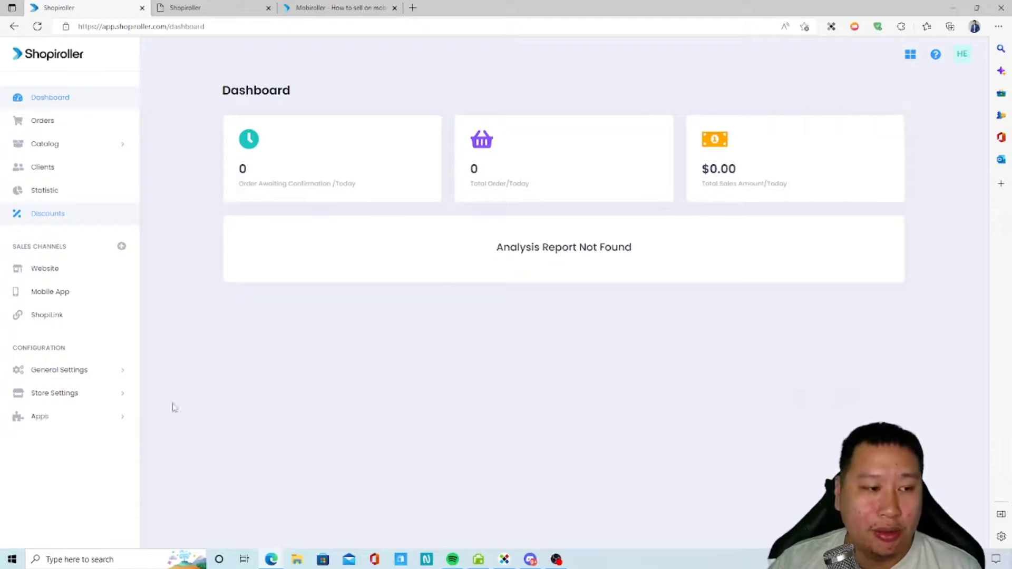
{"action": "left_click", "coordinate": [910, 55]}
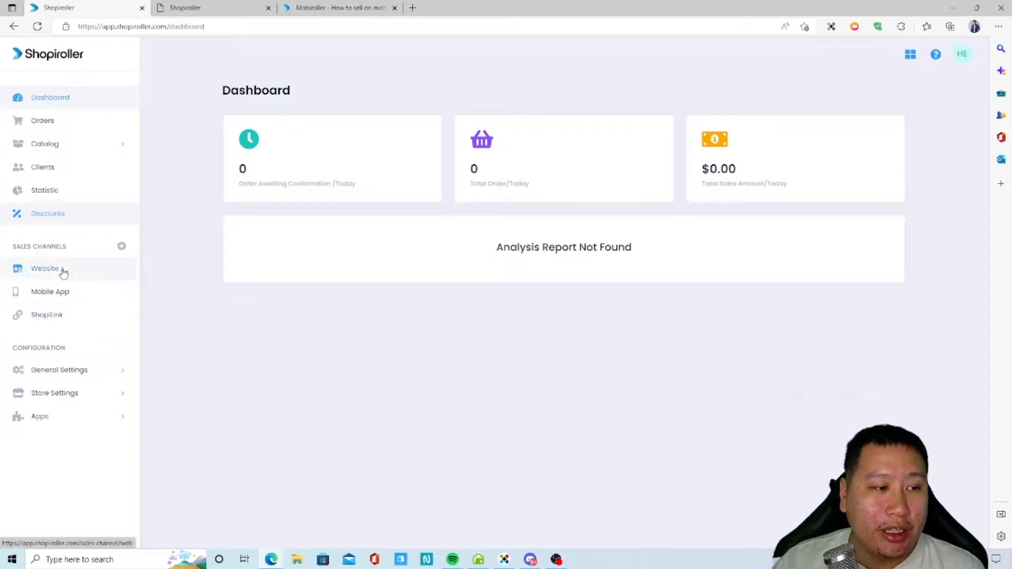
Open the full list of sales channels and read the SDK Integration description under Sell on Mobile App.
{"action": "left_click", "coordinate": [122, 248]}
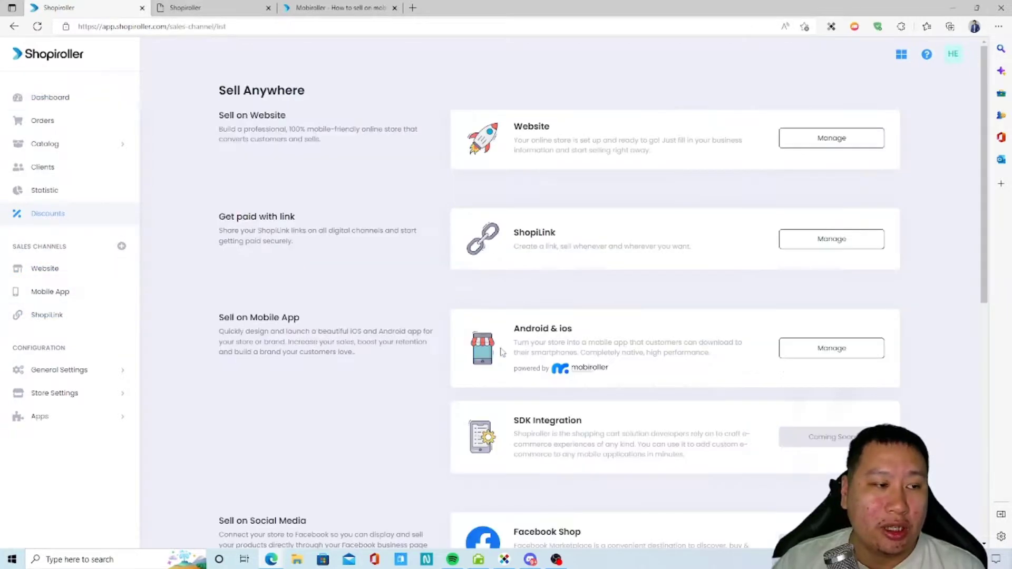
{"action": "scroll", "coordinate": [646, 396], "scroll_direction": "down", "scroll_amount": 9}
{"action": "scroll", "coordinate": [646, 395], "scroll_direction": "up", "scroll_amount": 6}
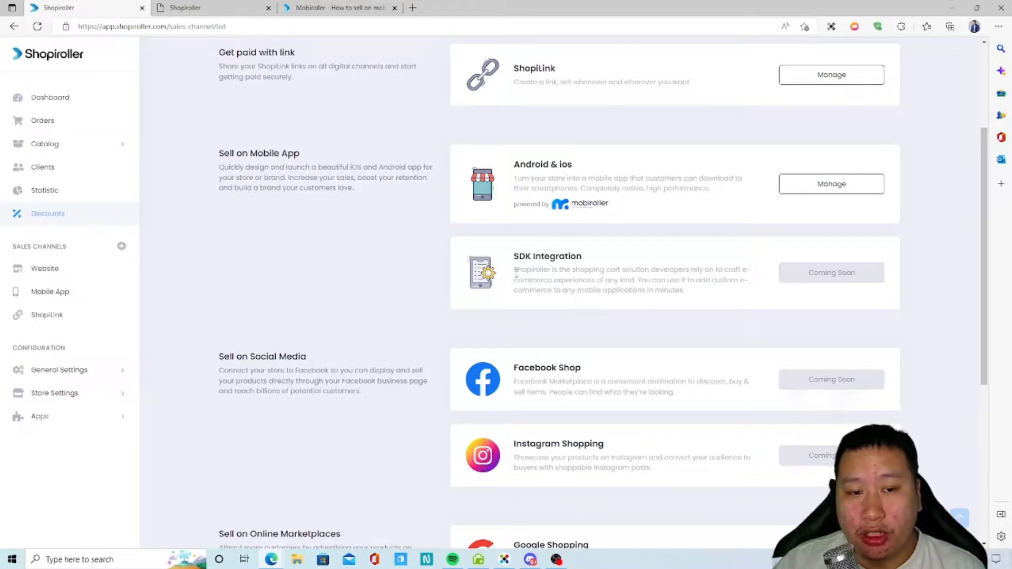
{"action": "left_click_drag", "start_coordinate": [520, 270], "coordinate": [545, 271]}
{"action": "left_click", "coordinate": [603, 288]}
{"action": "left_click_drag", "start_coordinate": [606, 289], "coordinate": [611, 293]}
{"action": "left_click", "coordinate": [574, 294]}
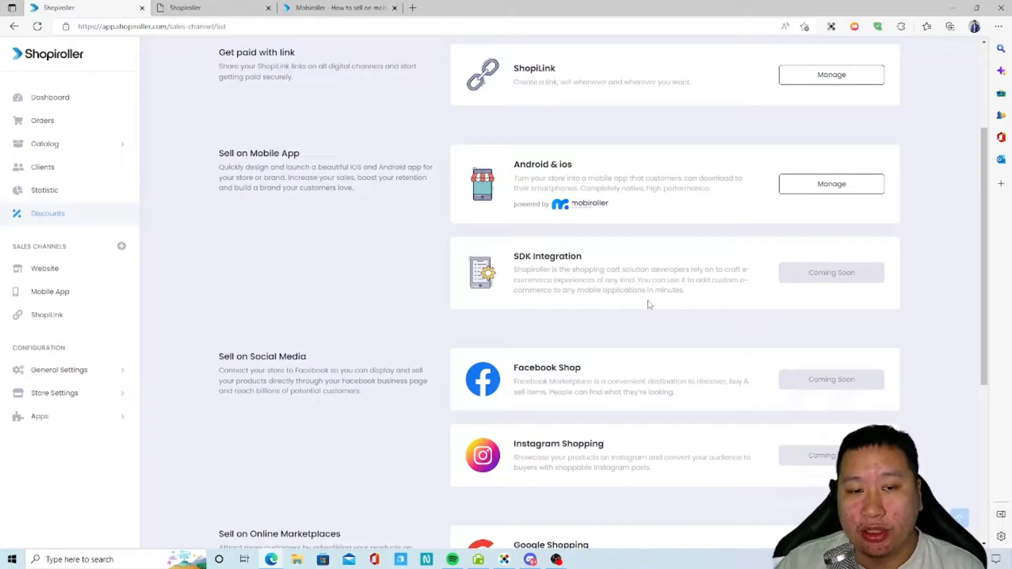
Review the social media and online marketplace sales channels, from Facebook Shop through Trendyol, and return to the Website channel.
{"action": "scroll", "coordinate": [577, 362], "scroll_direction": "down", "scroll_amount": 4}
{"action": "scroll", "coordinate": [532, 355], "scroll_direction": "up", "scroll_amount": 4}
{"action": "scroll", "coordinate": [543, 316], "scroll_direction": "down", "scroll_amount": 3}
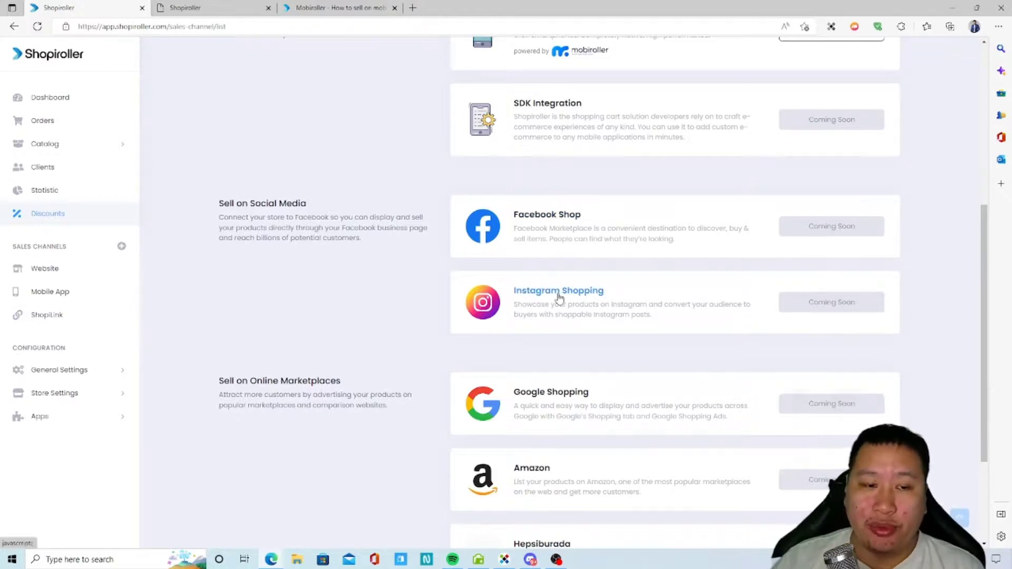
{"action": "scroll", "coordinate": [555, 402], "scroll_direction": "down", "scroll_amount": 3}
{"action": "scroll", "coordinate": [556, 401], "scroll_direction": "up", "scroll_amount": 2}
{"action": "scroll", "coordinate": [553, 398], "scroll_direction": "down", "scroll_amount": 2}
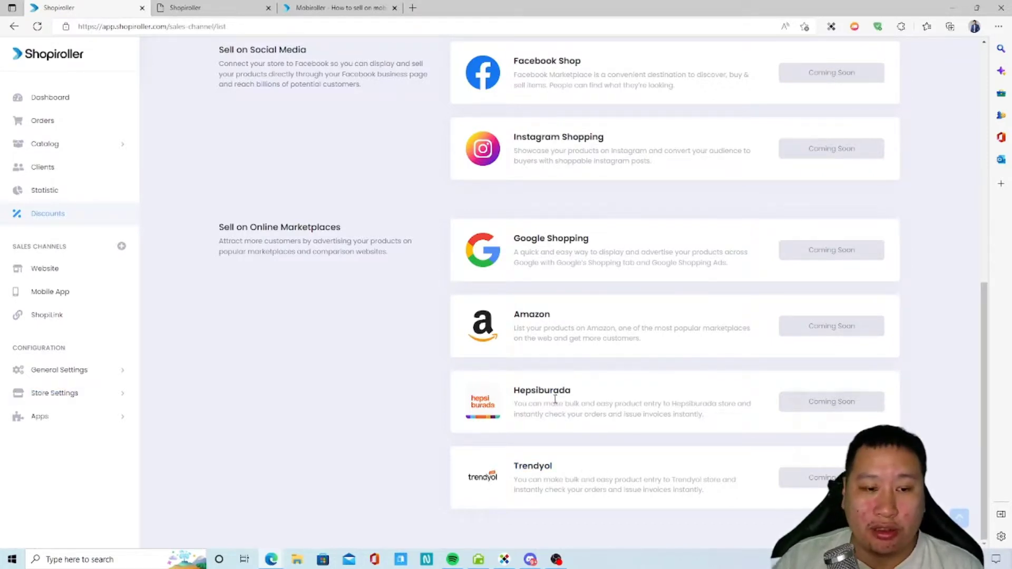
{"action": "scroll", "coordinate": [529, 477], "scroll_direction": "up", "scroll_amount": 6}
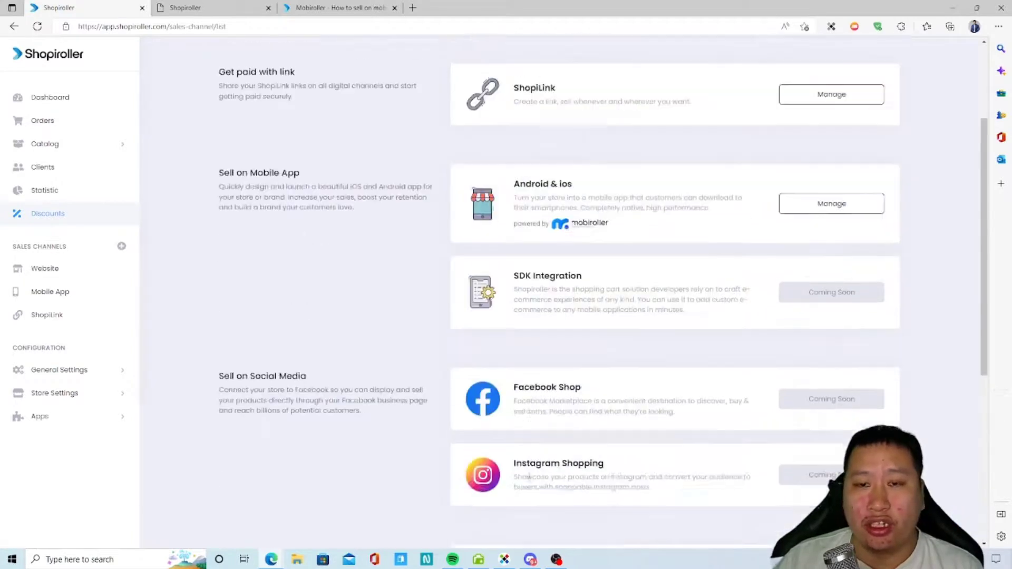
{"action": "scroll", "coordinate": [529, 477], "scroll_direction": "up", "scroll_amount": 3}
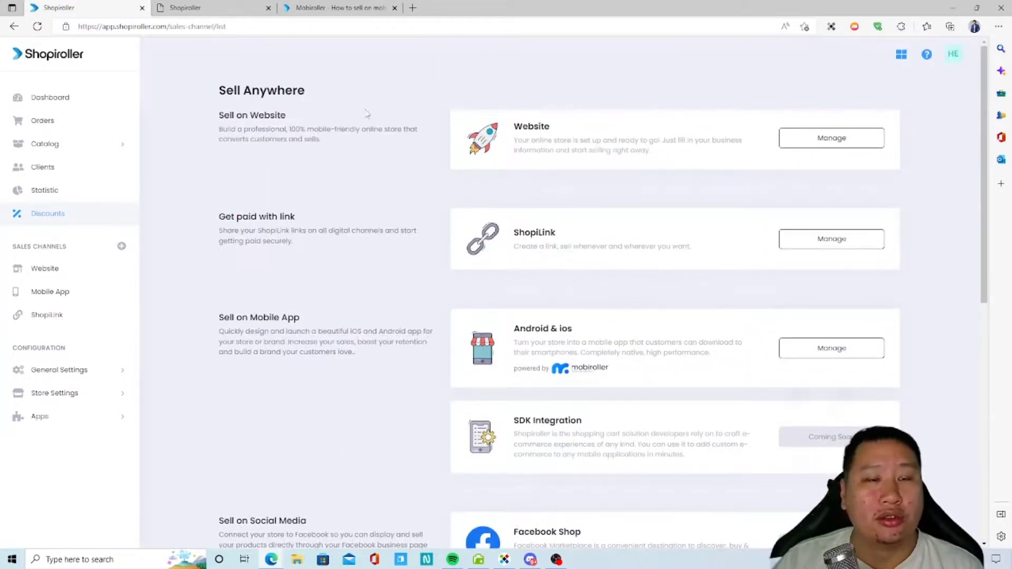